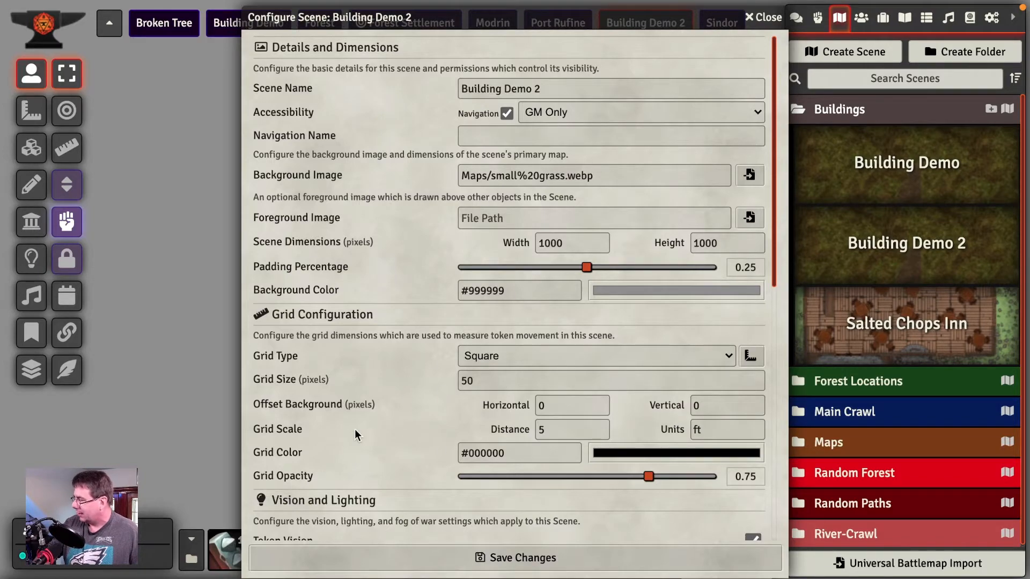
Review the vision, lighting, ambience and Wall Height settings of Building Demo 2, and save the scene configuration.
scroll(356, 434, down, 8)
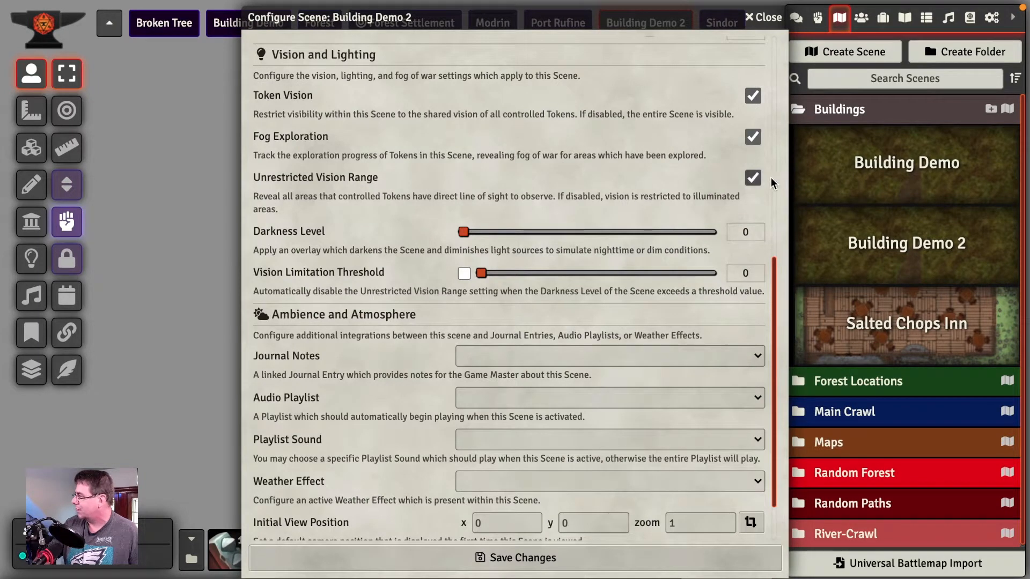
scroll(353, 356, down, 2)
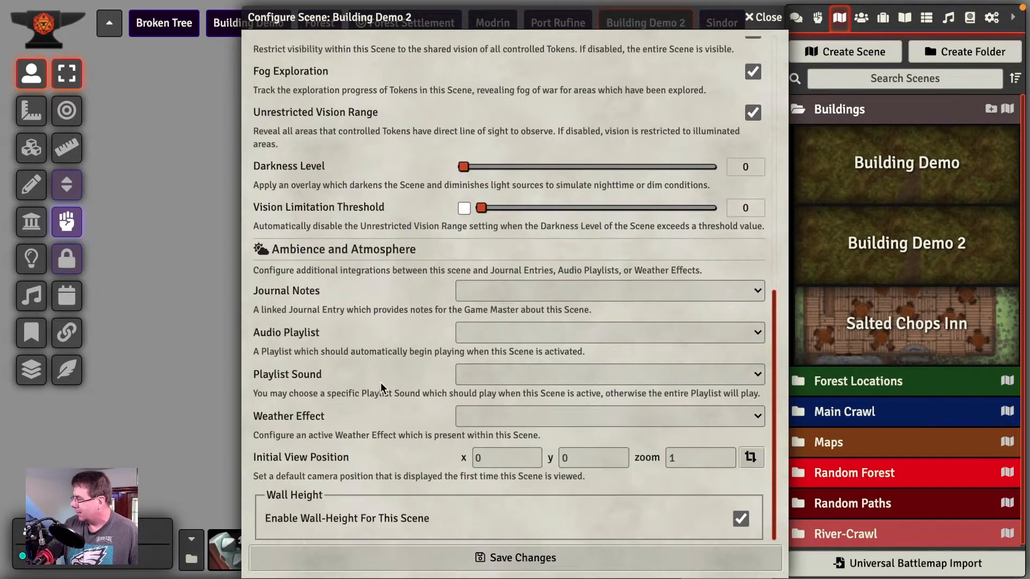
click(502, 557)
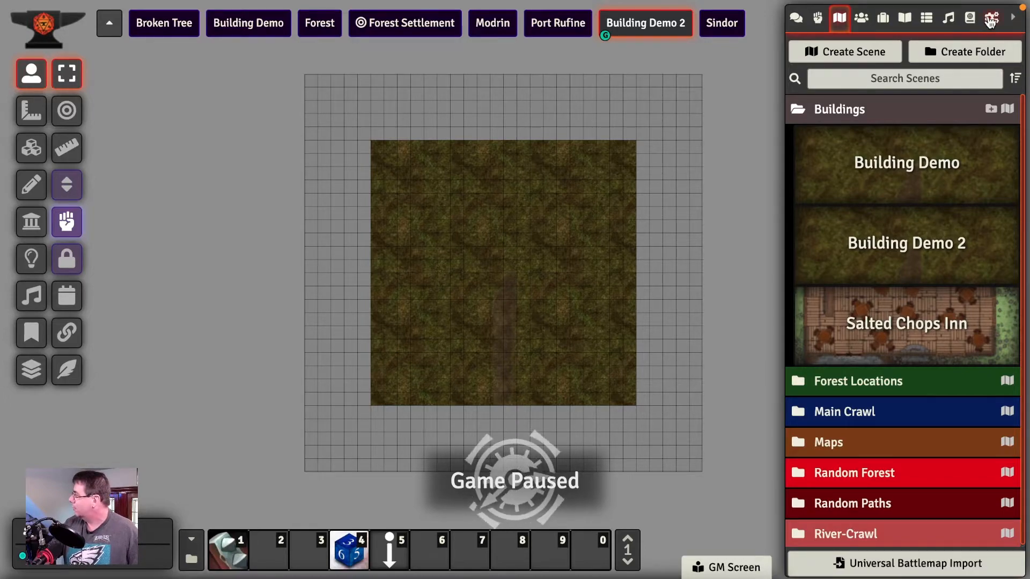
Look through the list of installed modules in the game's module settings and save the game settings.
click(991, 21)
click(908, 183)
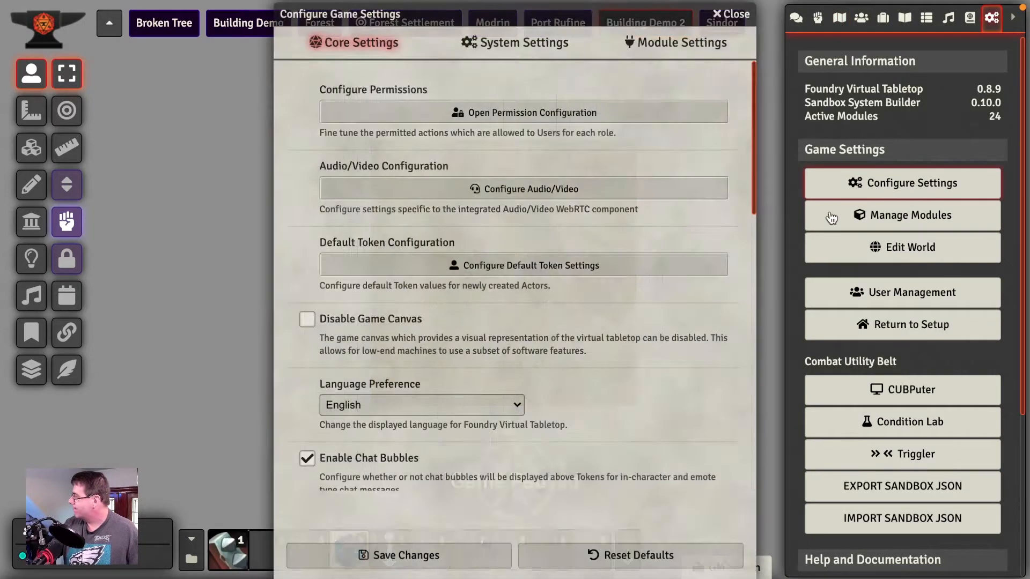
click(651, 45)
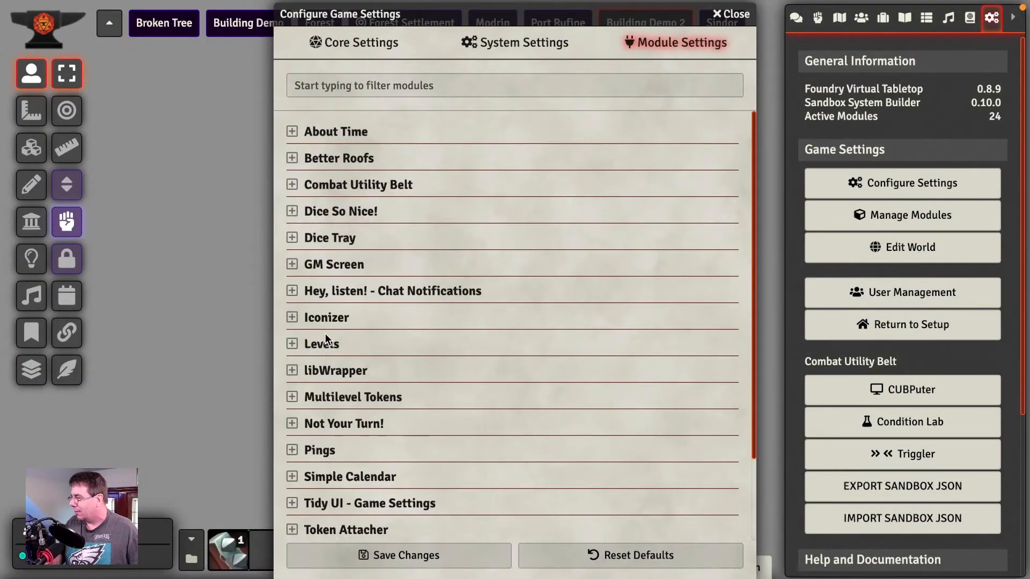
scroll(354, 357, down, 1)
scroll(353, 344, up, 1)
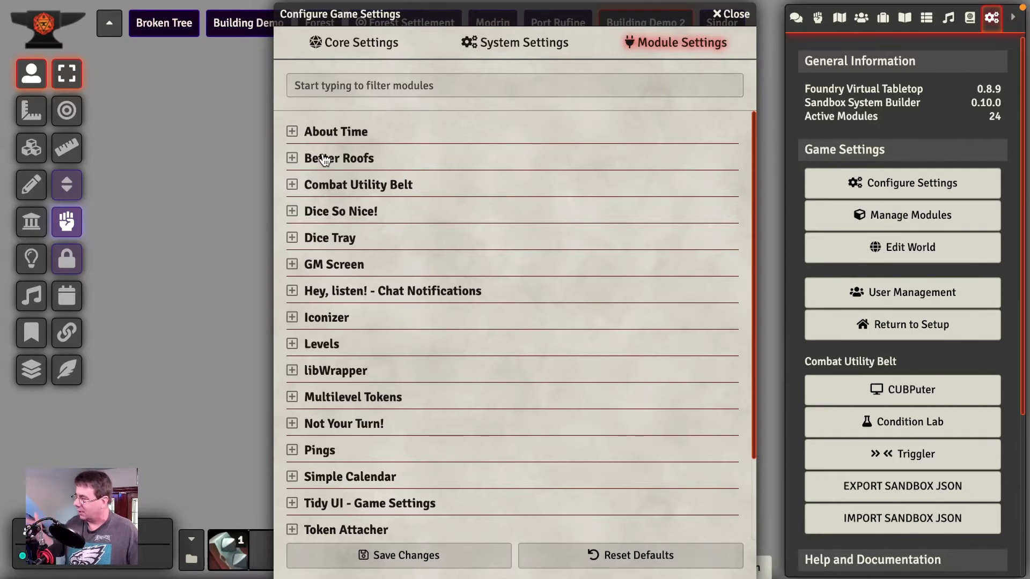
scroll(367, 303, down, 2)
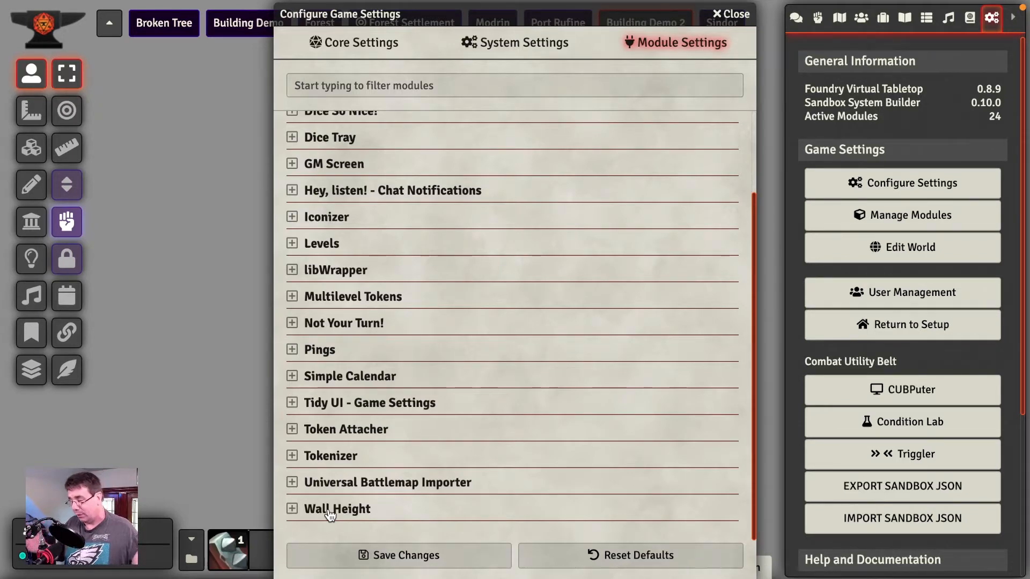
click(375, 560)
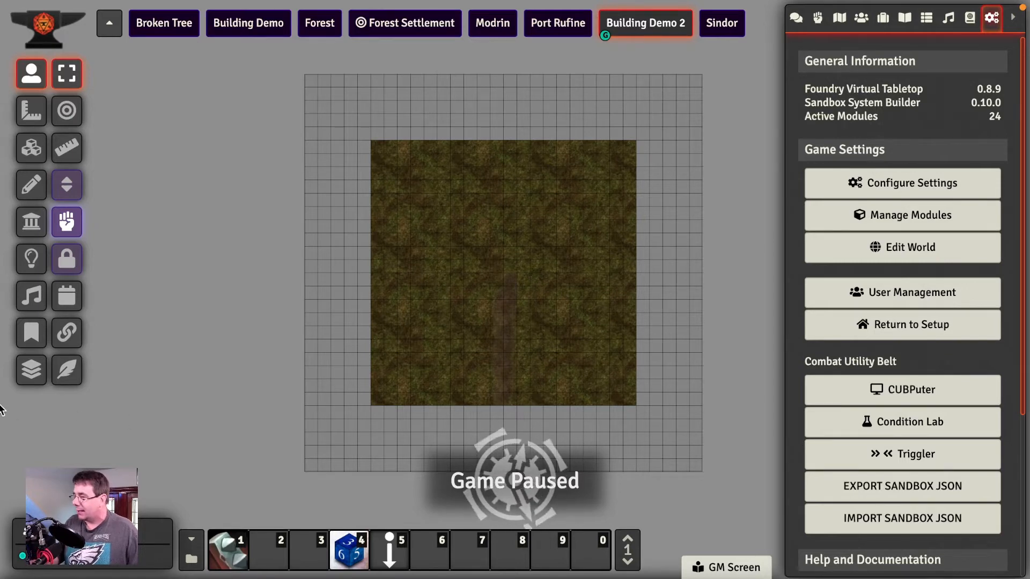
Enable the Levels view, move its Layer Tool beside the scene controls, and add four empty levels.
click(31, 374)
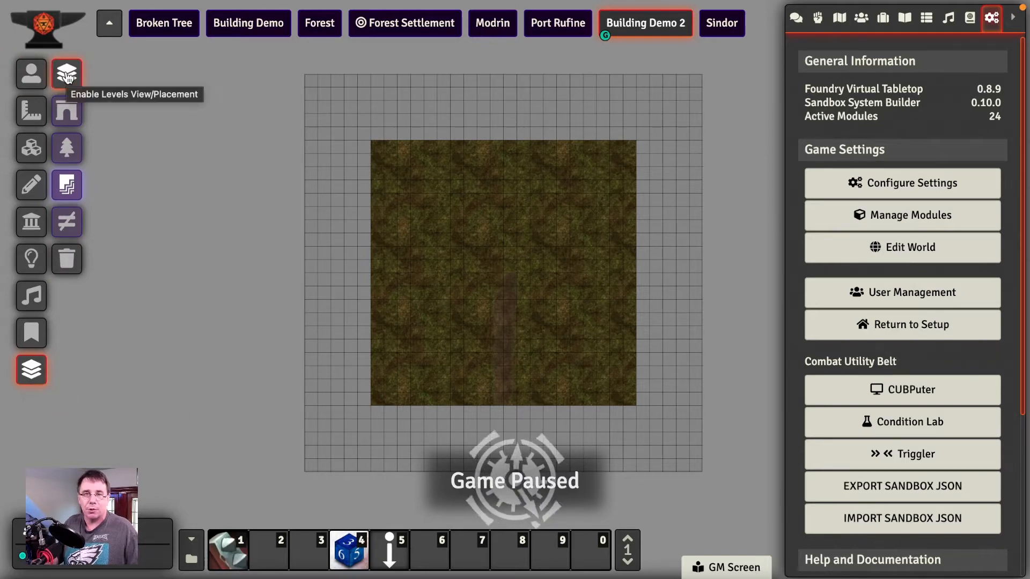
click(67, 75)
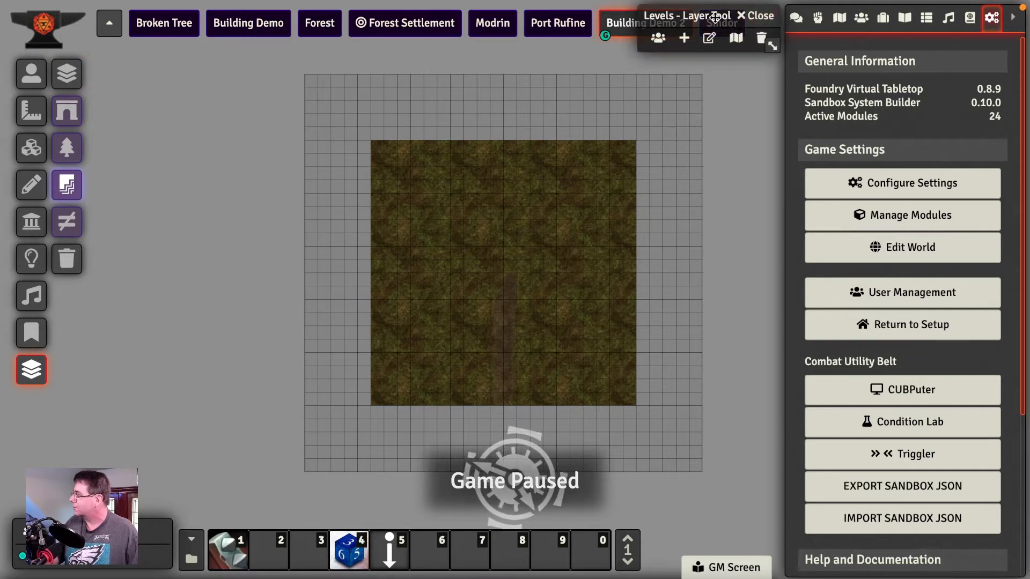
drag(715, 17, 199, 62)
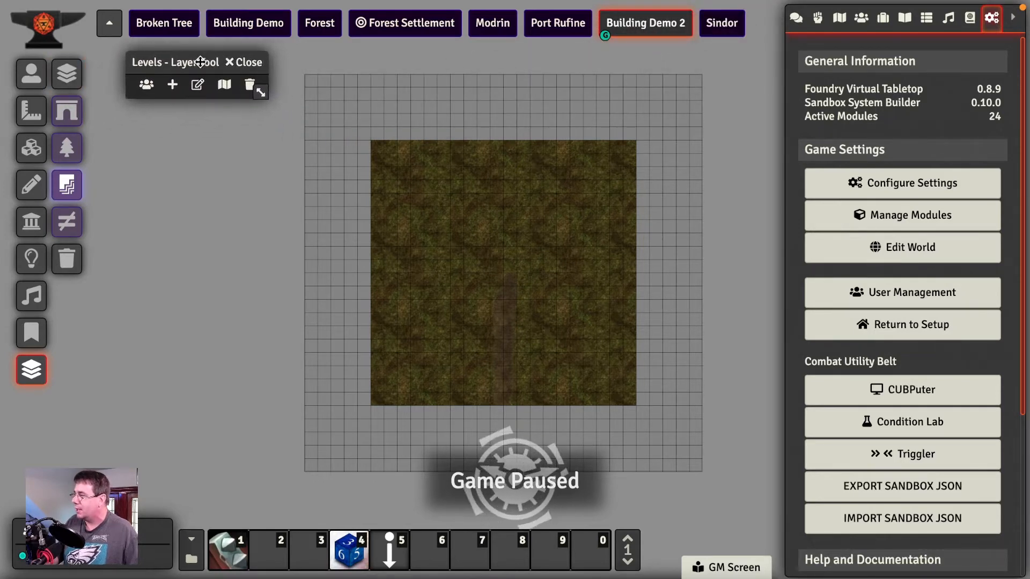
click(169, 90)
click(173, 102)
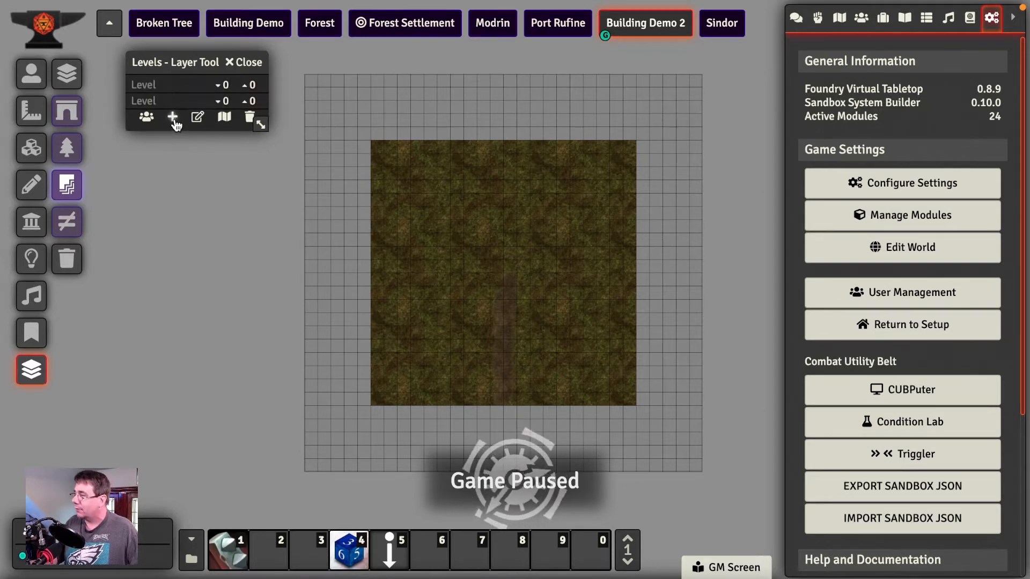
click(173, 117)
click(173, 133)
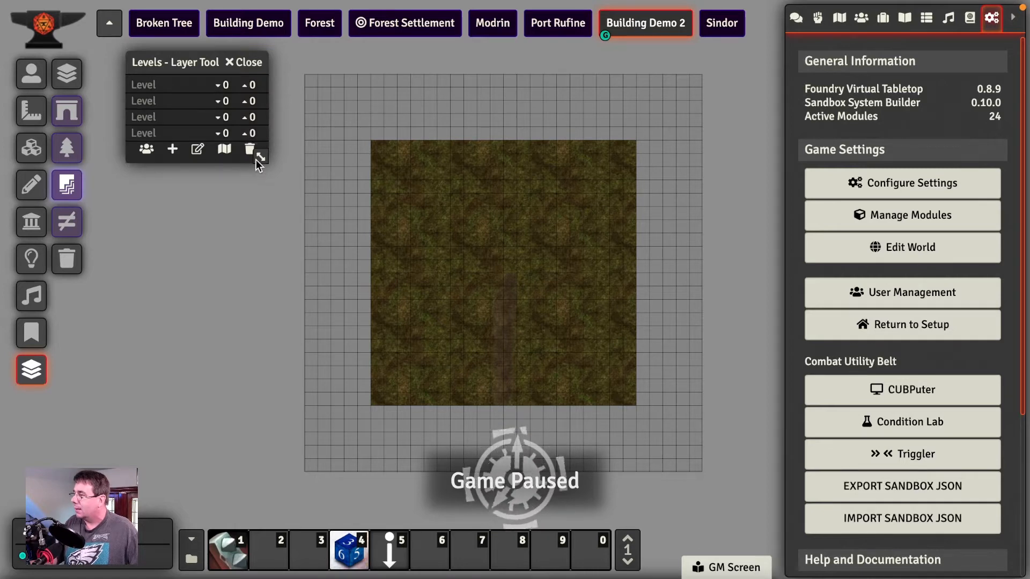
Name the first level Basement and set its elevation range from -10 to -1.
click(150, 84)
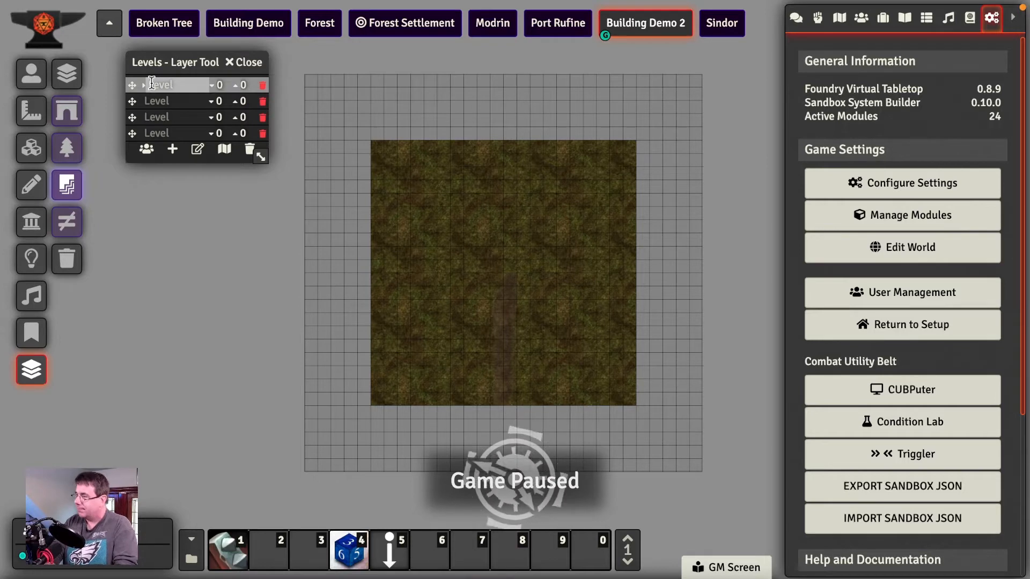
text(Basement)
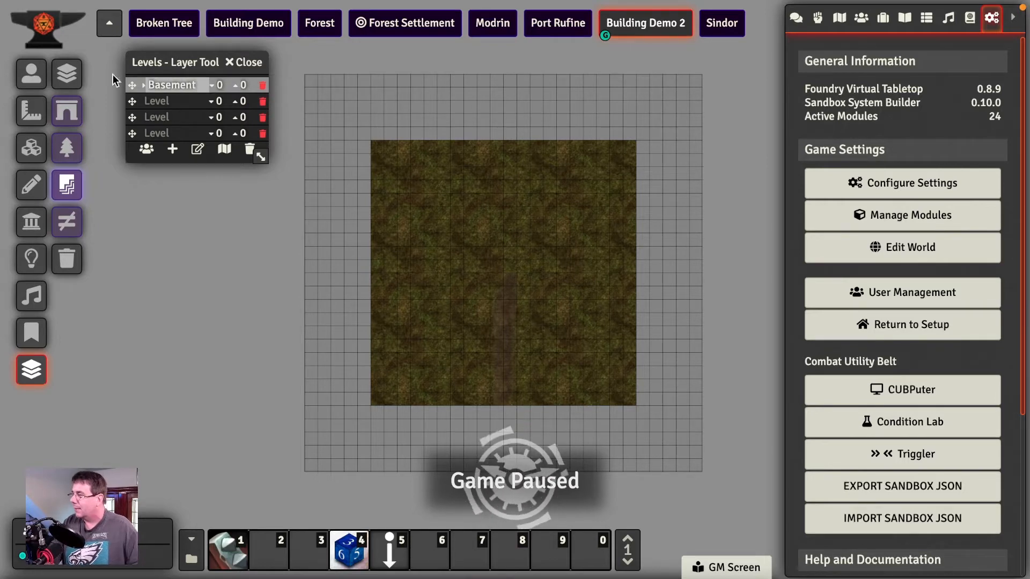
click(245, 84)
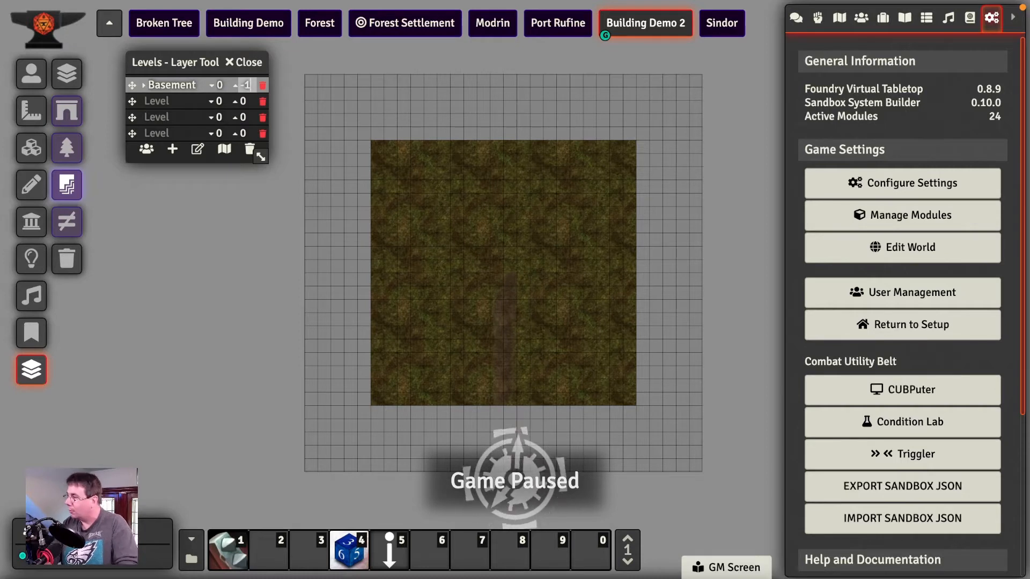
click(221, 83)
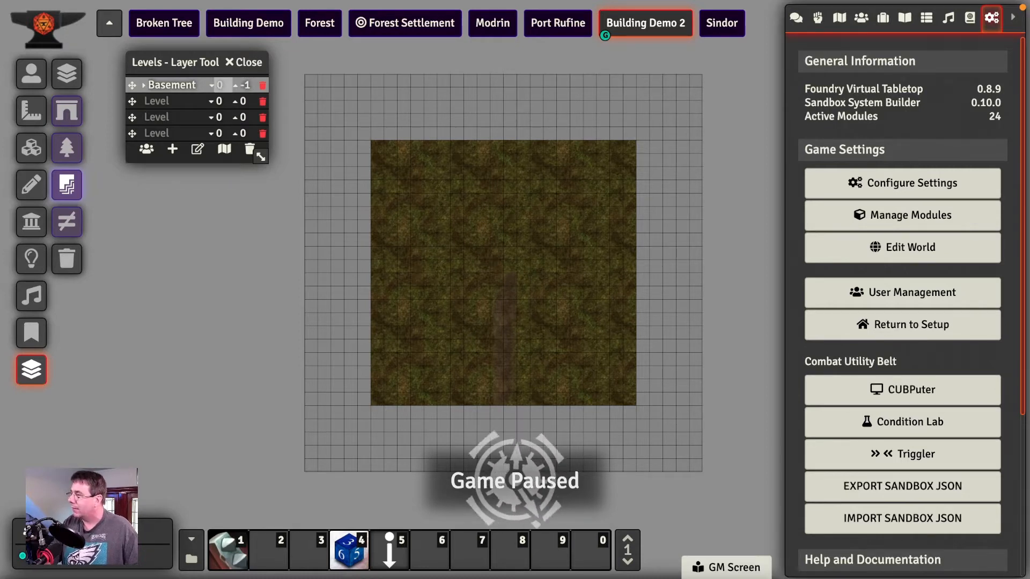
text(-)
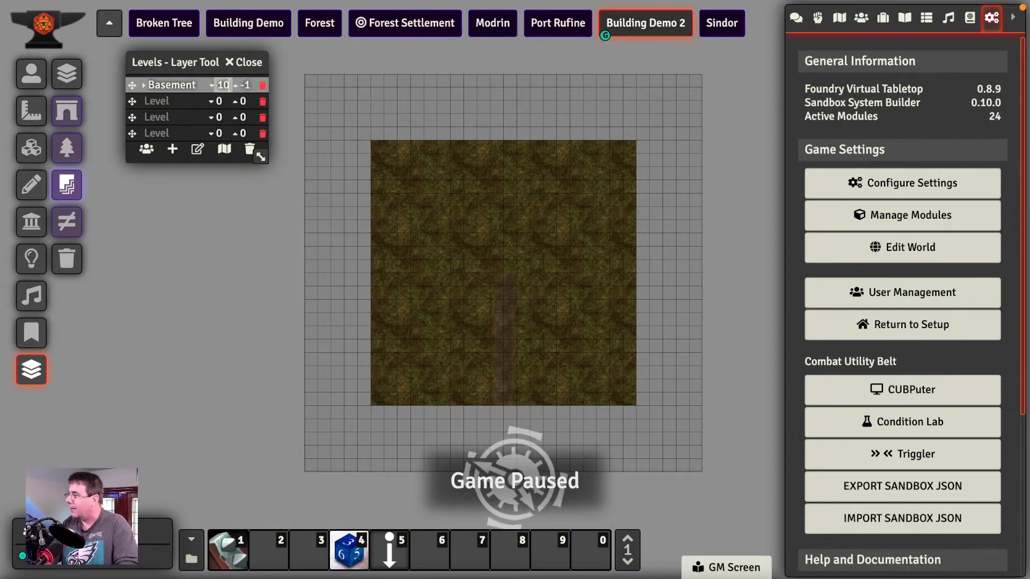
text(10)
key(Tab)
key(Tab)
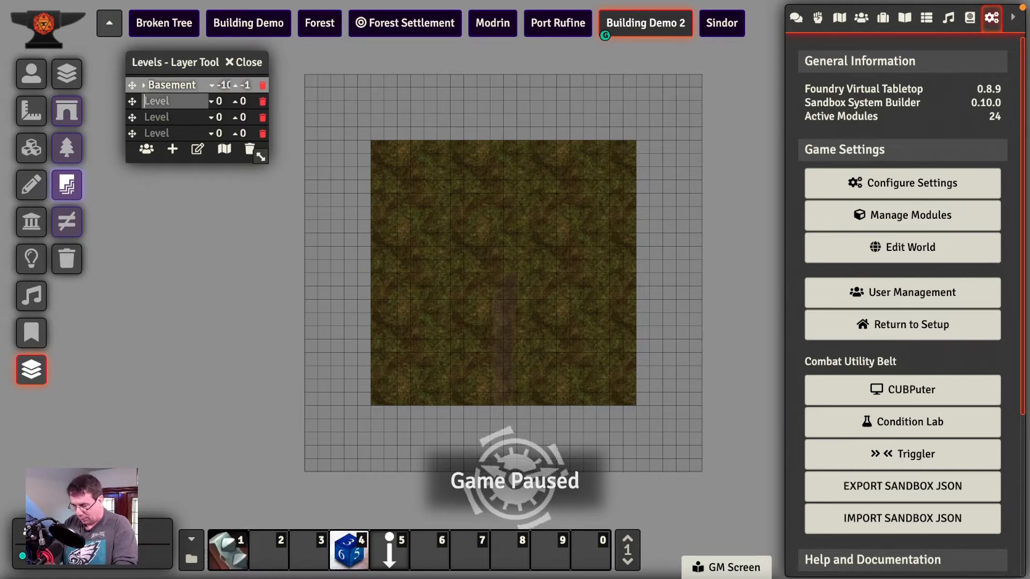
Name the second level Groun and set its top elevation to 9.
text(Groun)
key(Tab)
key(Tab)
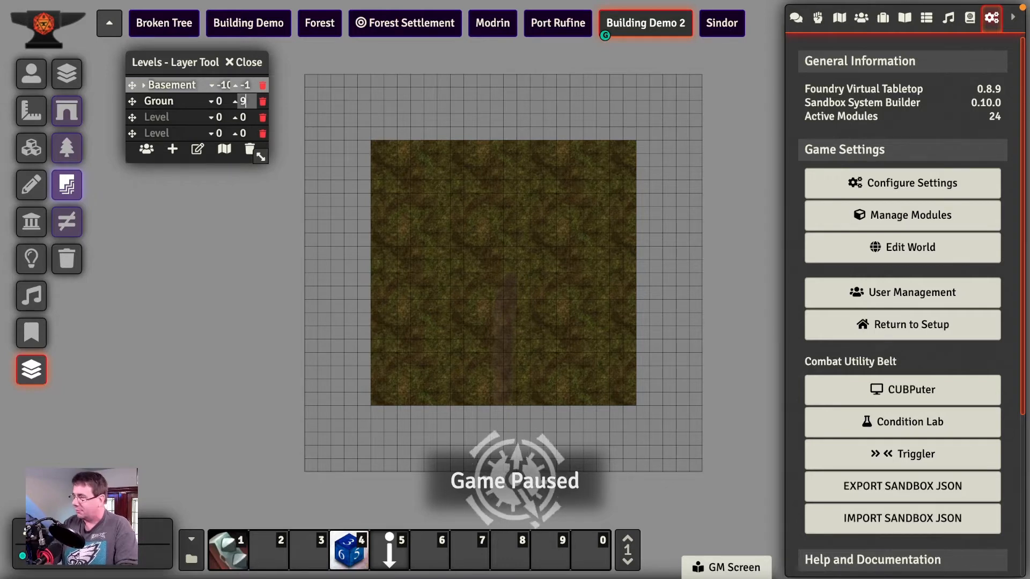
key(Tab)
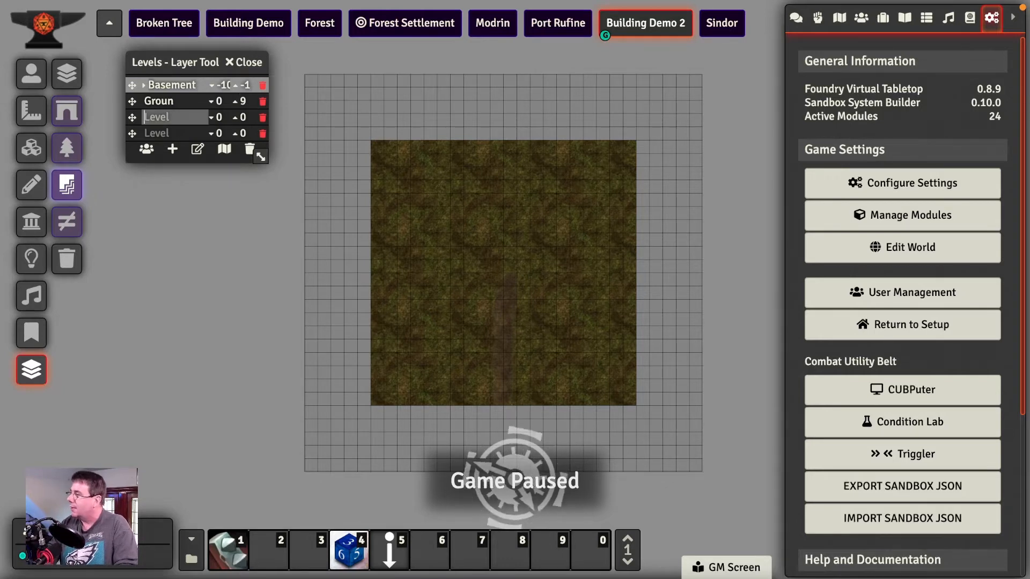
Name the third level 2nd and set its elevation range from 10 to 19.
text(Send)
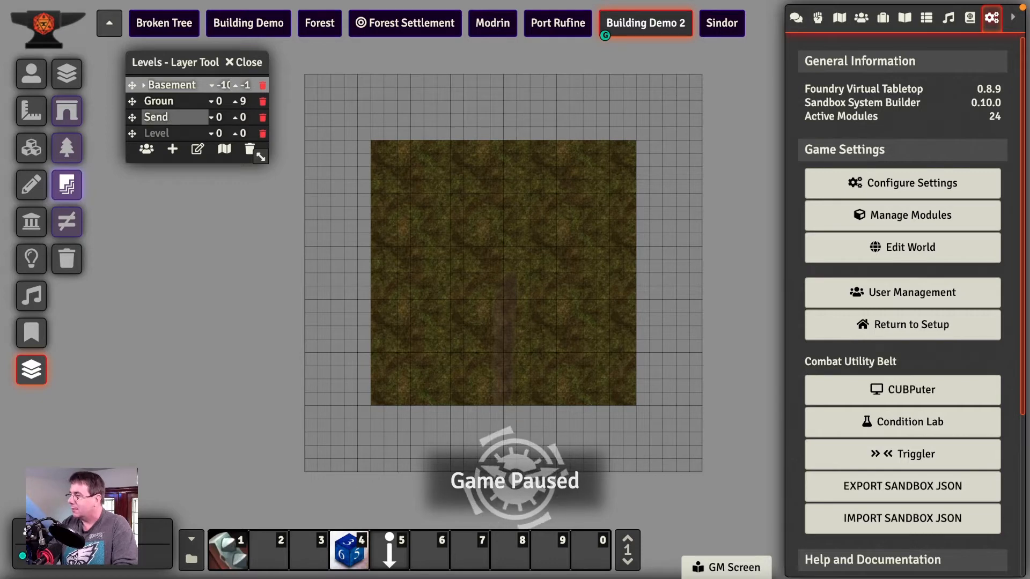
key(Tab)
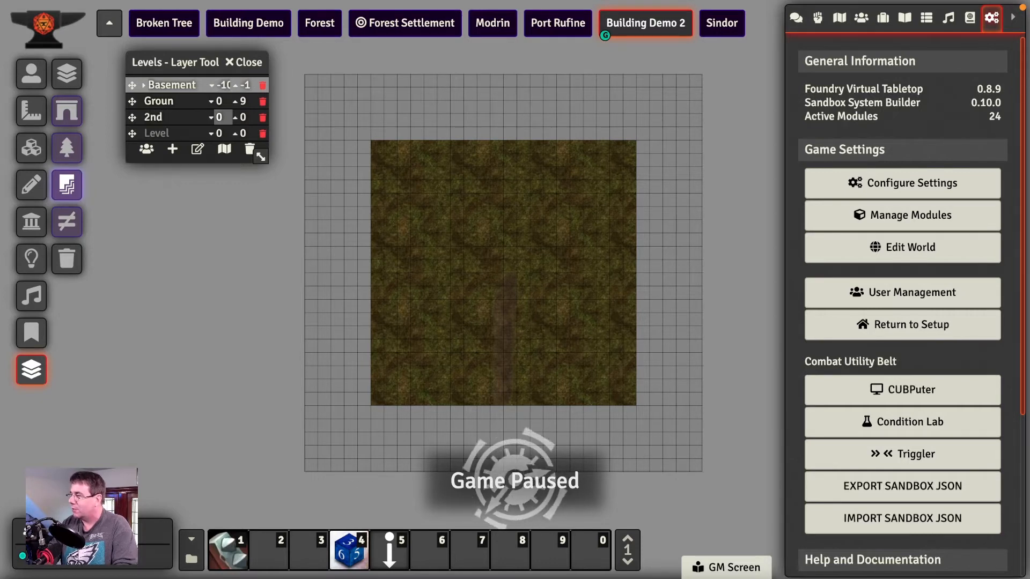
key(Tab)
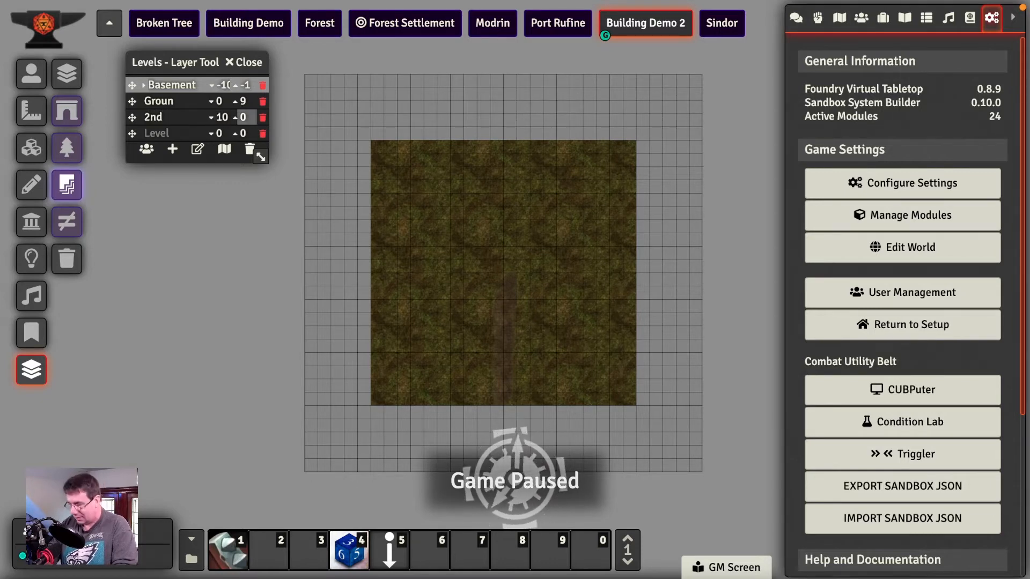
text(19)
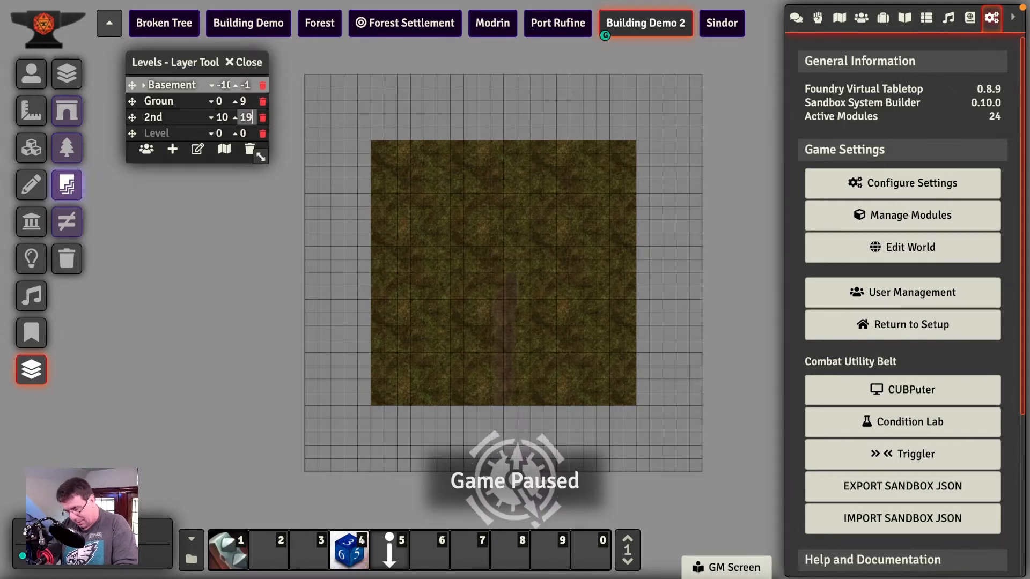
key(Tab)
Name the fourth level Roof, set its elevation range from 20 to 29, and finish editing the levels.
text(Roof)
key(Tab)
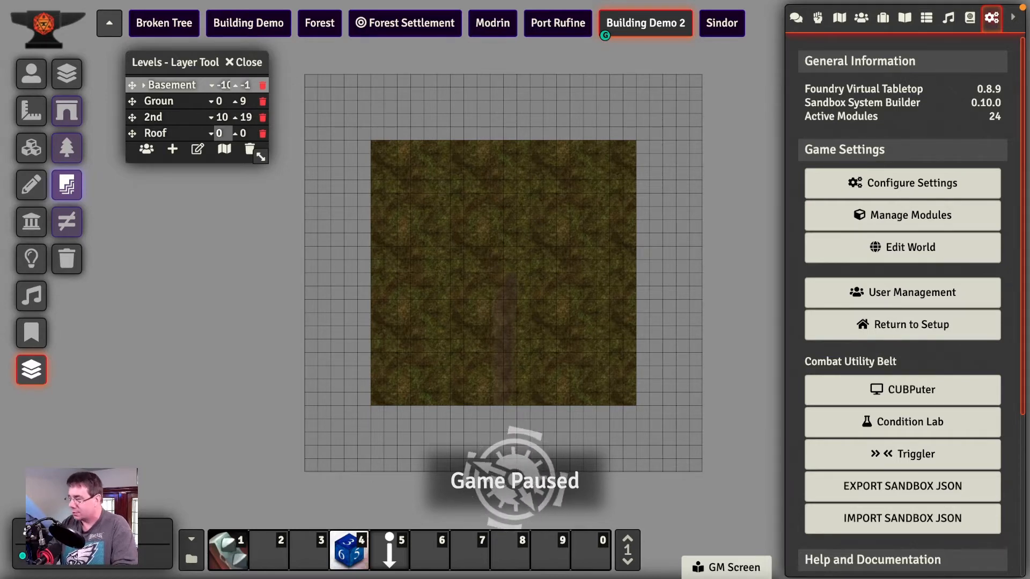
text(20)
key(Tab)
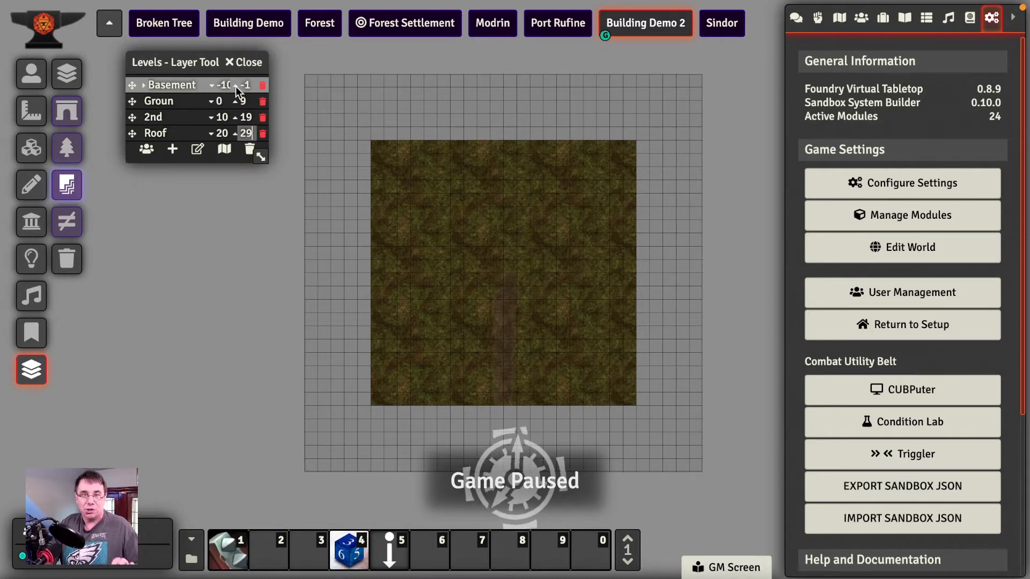
click(198, 150)
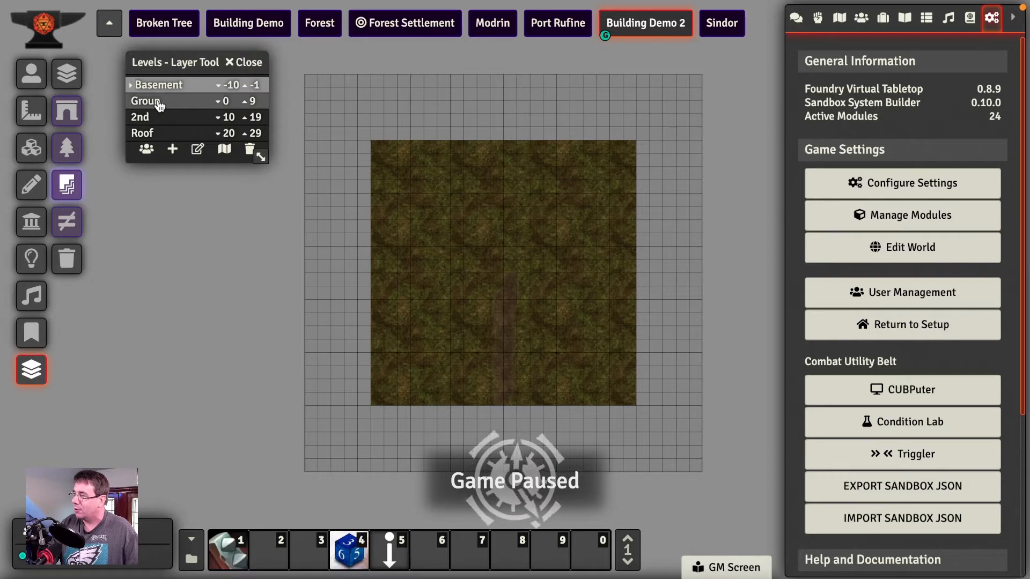
Correct the second level's name to Ground and finish editing the levels.
click(197, 149)
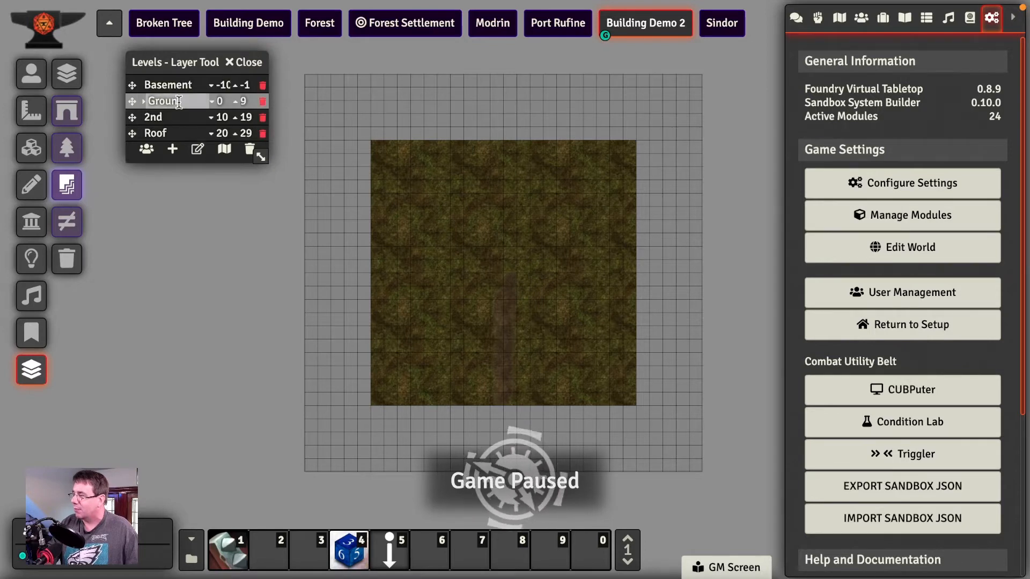
text(d)
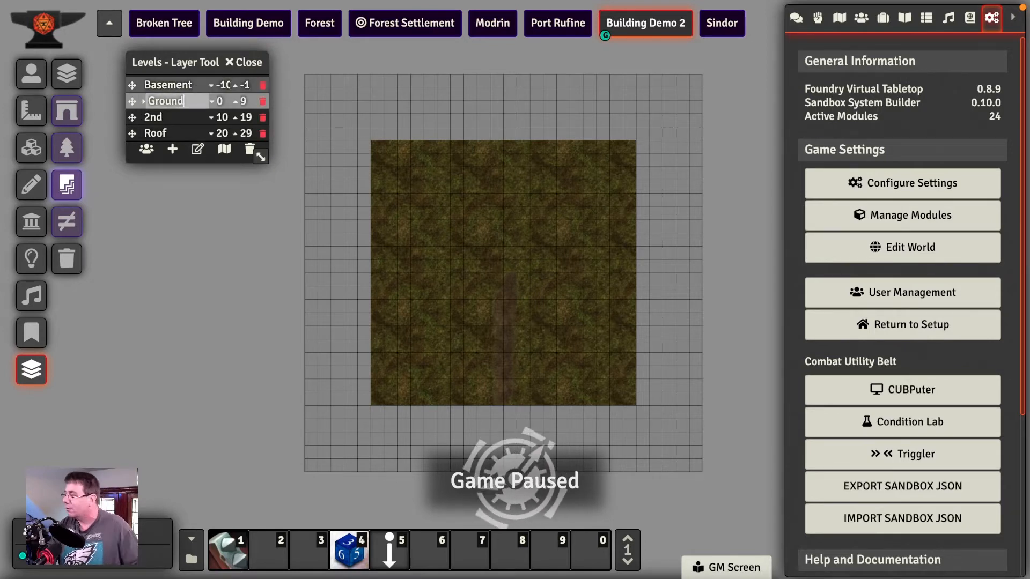
click(198, 150)
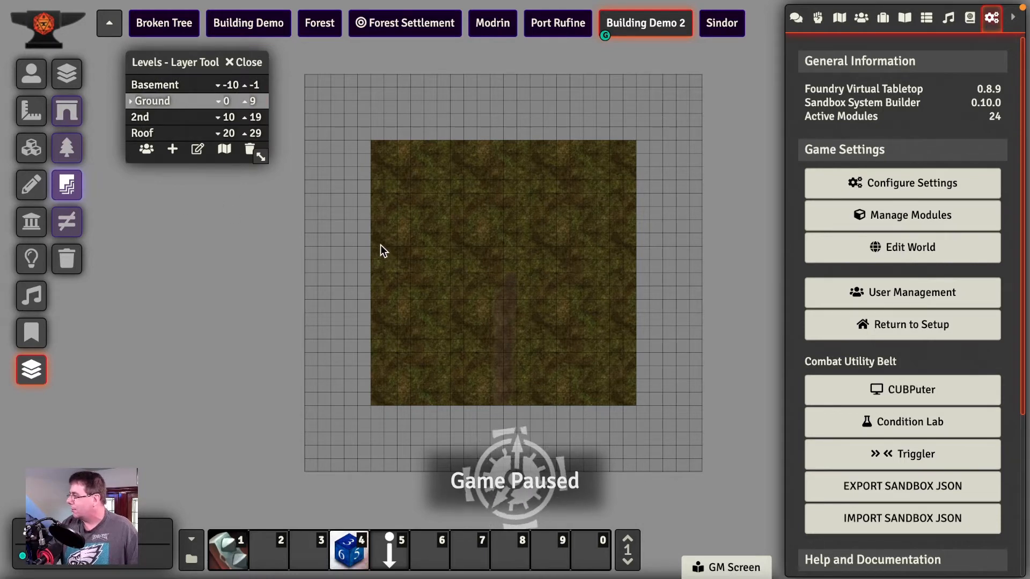
Place the ground.webp tile from my-tiles/New House on the grass just above the dirt path, with the Ground level active.
click(33, 149)
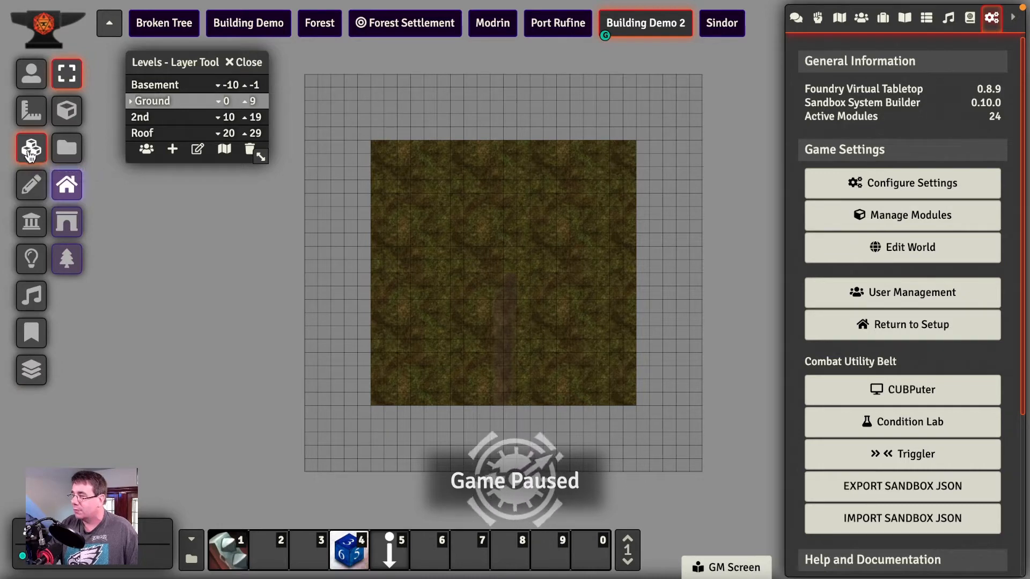
click(64, 149)
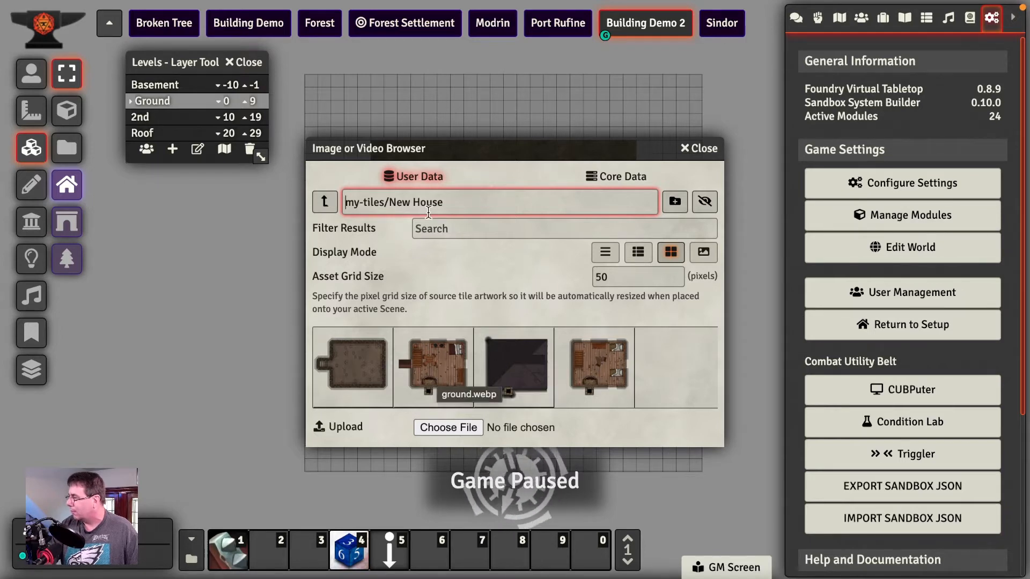
drag(460, 160, 155, 145)
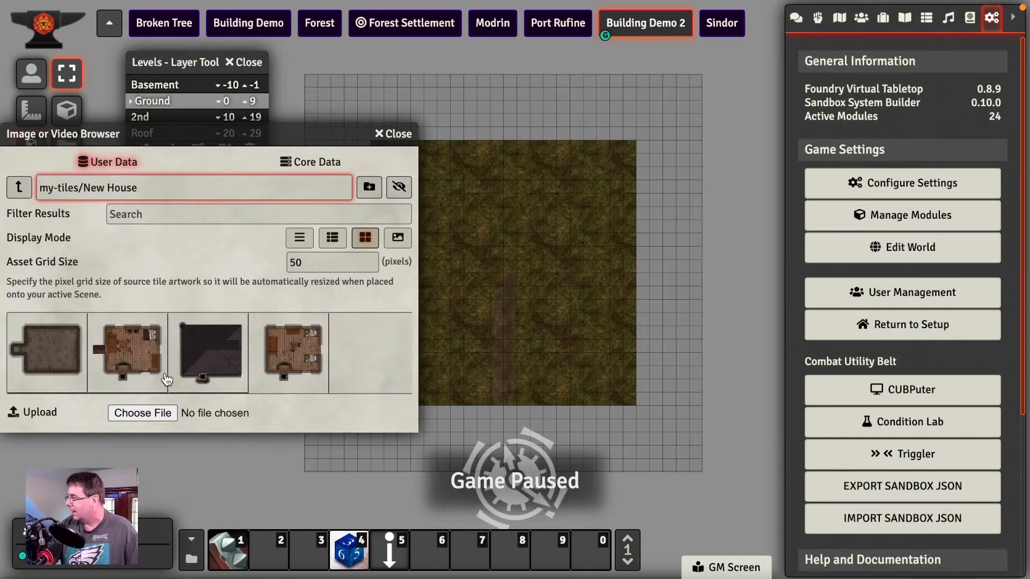
drag(137, 356, 484, 244)
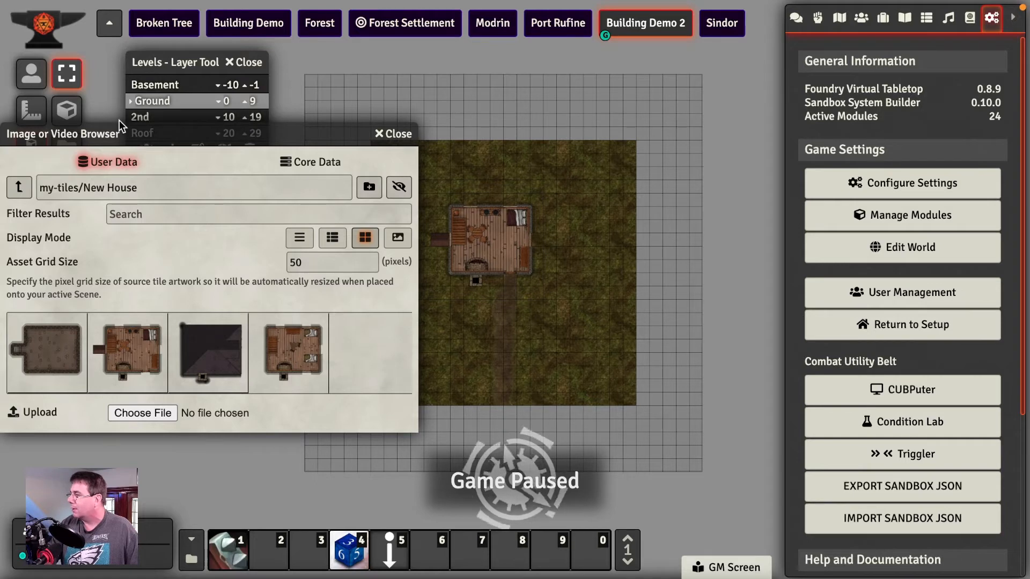
Place the second-floor tile on the 2nd level and the roof tile on the Roof level, both aligned over the ground-floor tile.
click(247, 119)
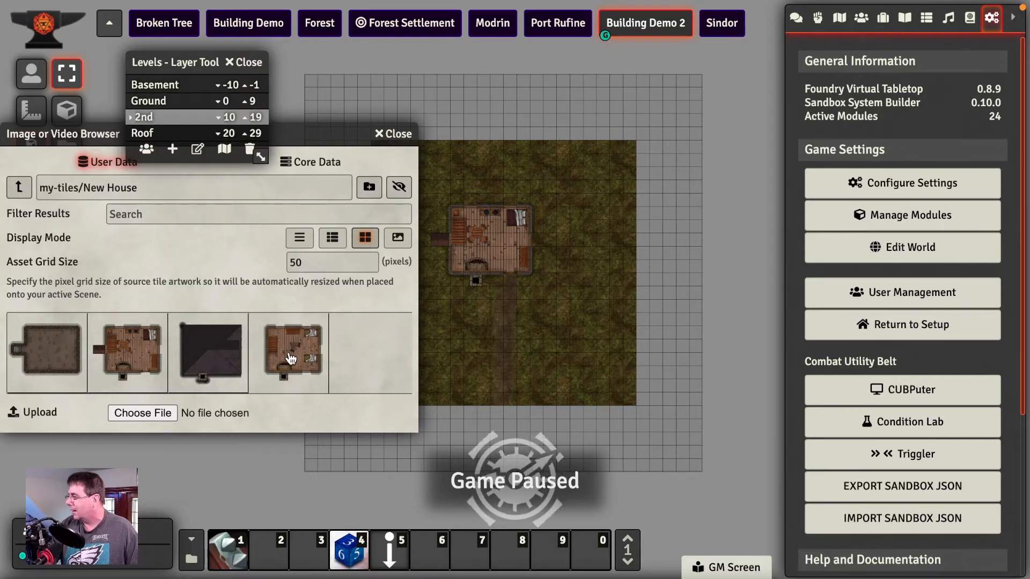
drag(287, 351, 483, 245)
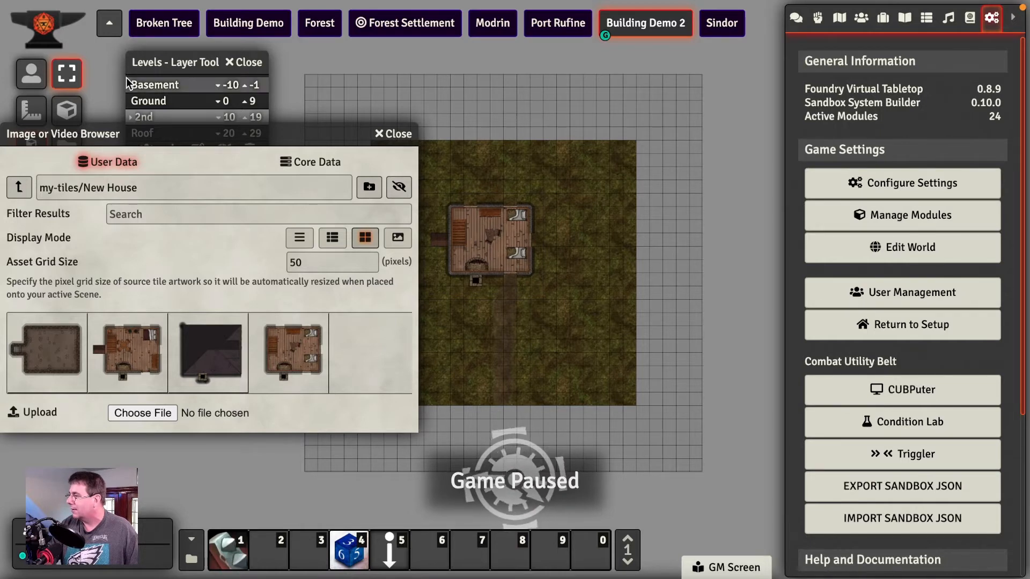
drag(161, 139, 159, 196)
click(153, 132)
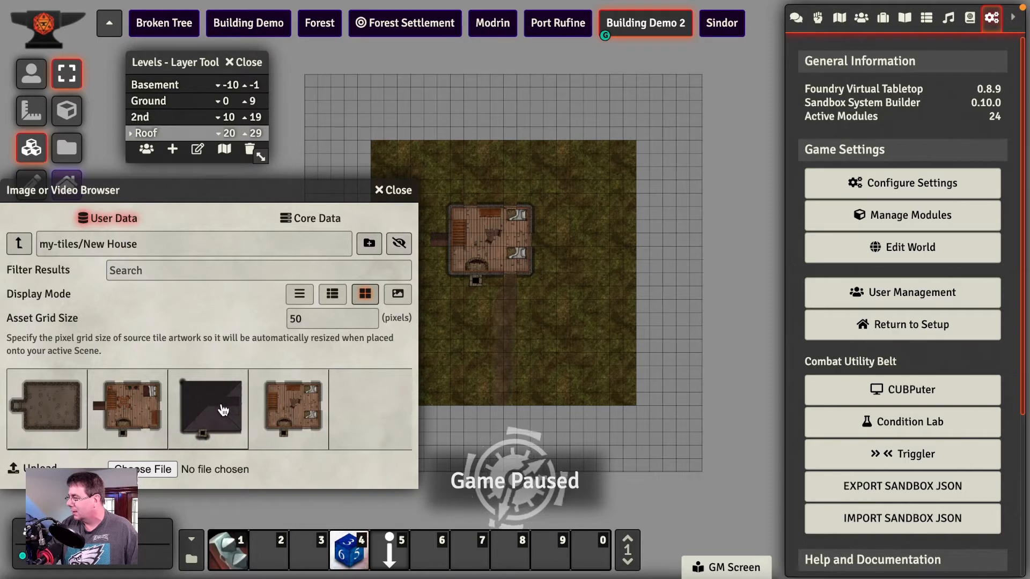
drag(225, 412, 484, 243)
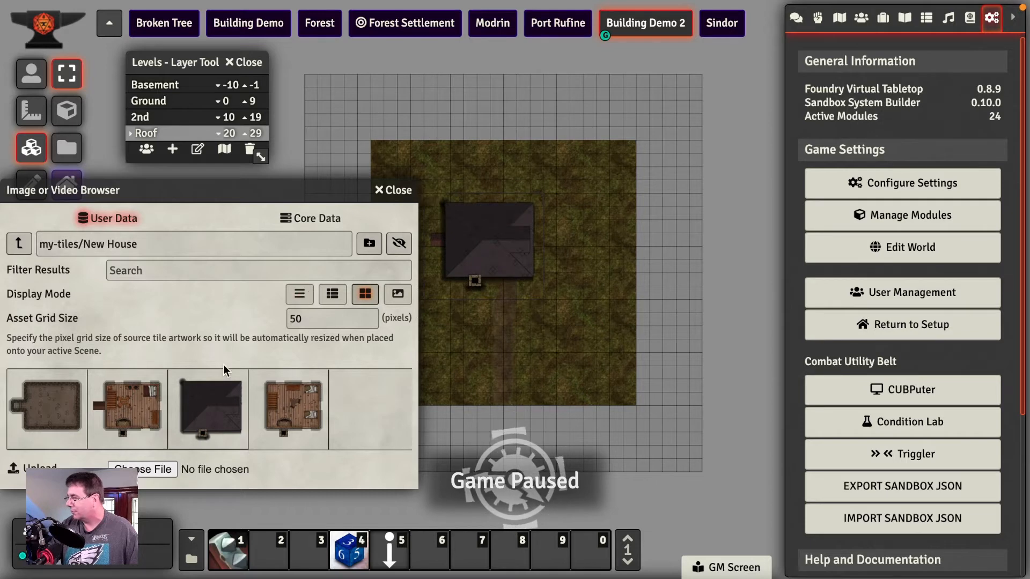
Switch between the Ground, 2nd and Roof levels to check the tile placed on each.
click(150, 103)
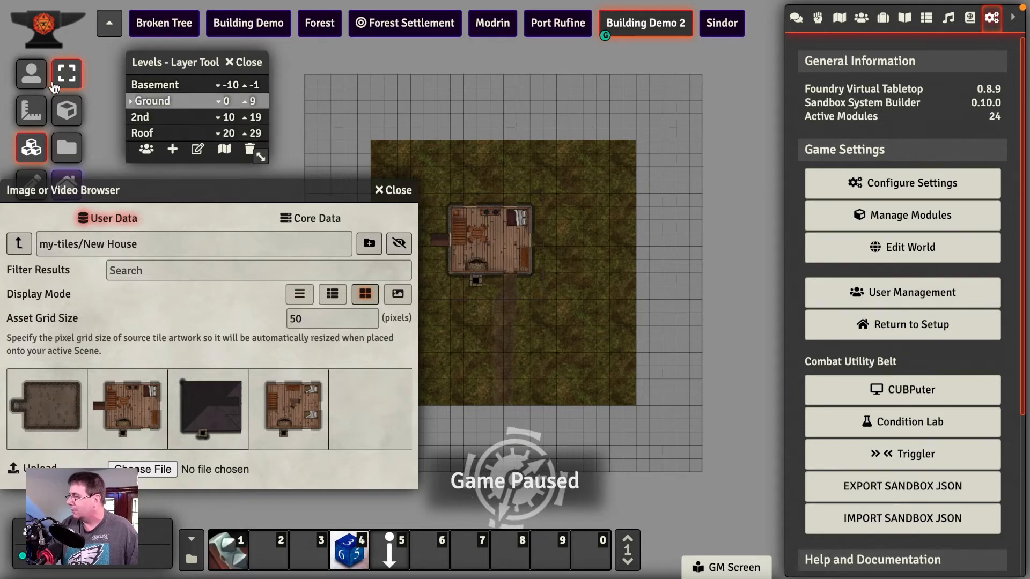
click(154, 118)
click(150, 133)
click(150, 118)
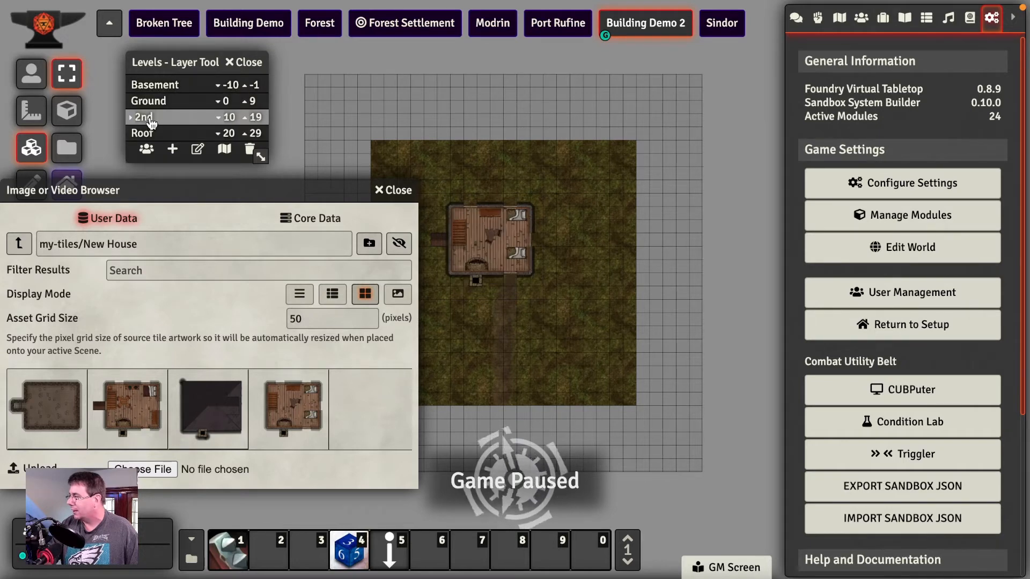
click(146, 102)
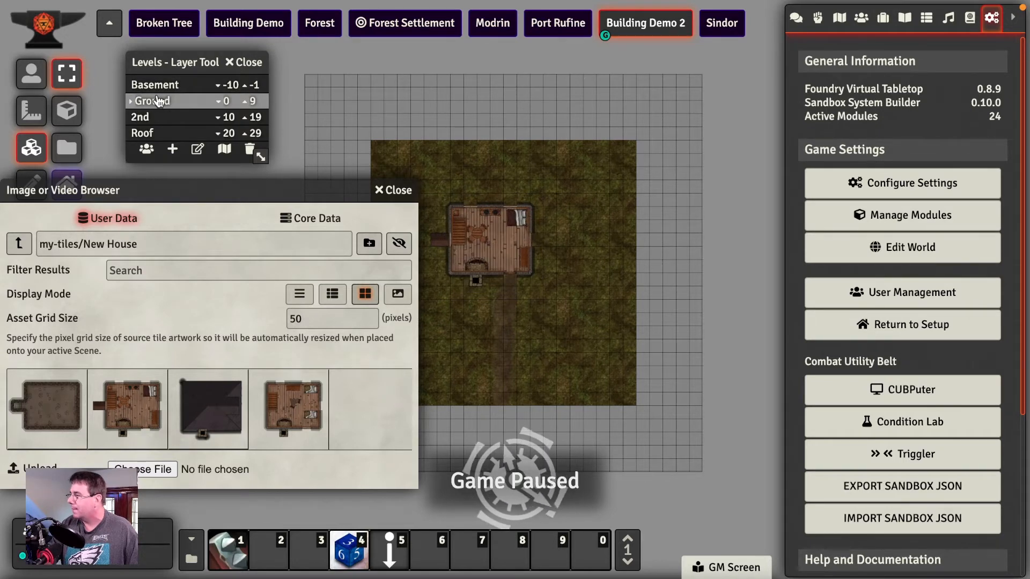
Place the basement tile from my-tiles/New House over the house, with the Ground level active.
drag(52, 412, 417, 267)
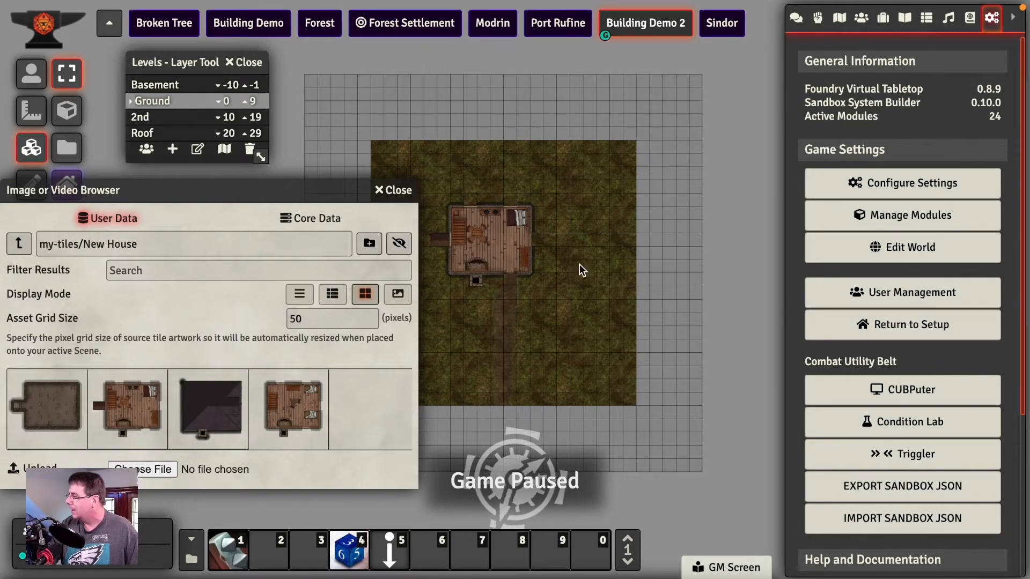
click(167, 85)
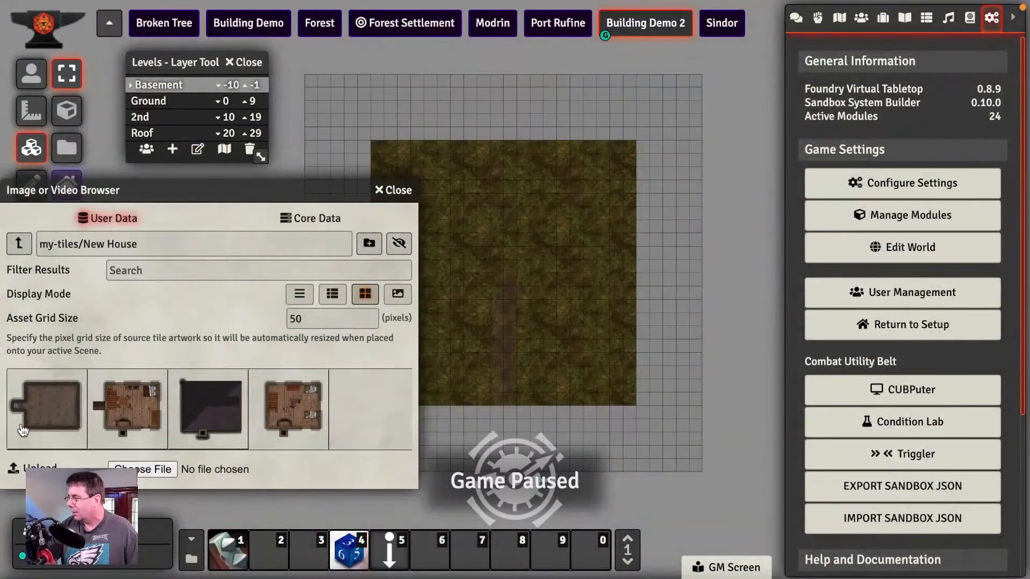
click(45, 416)
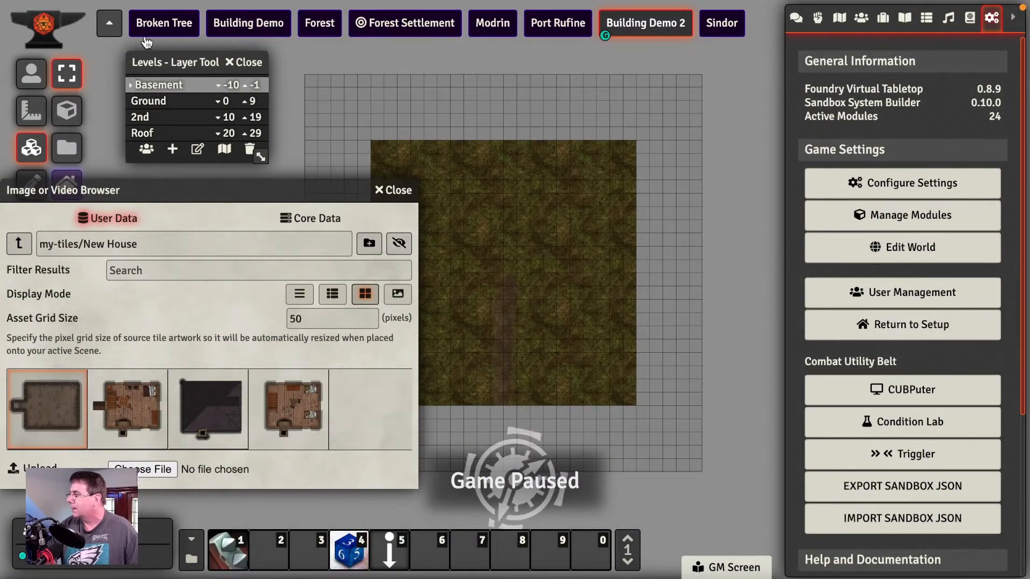
click(152, 103)
drag(49, 425, 483, 246)
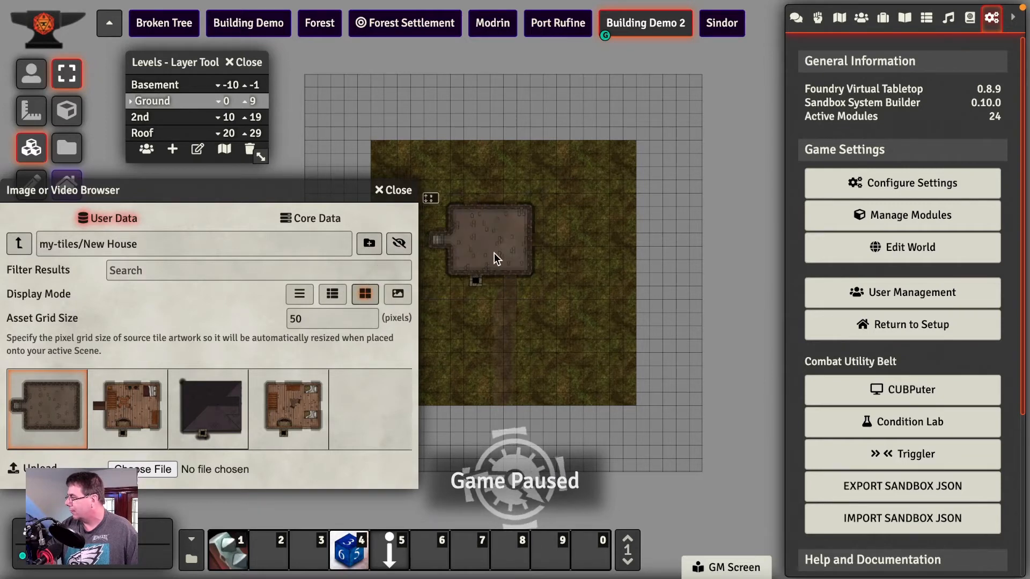
Mark the placed basement tile as a basement, set its top height to -10 and bottom height to -1, and update the tile.
double_click(489, 237)
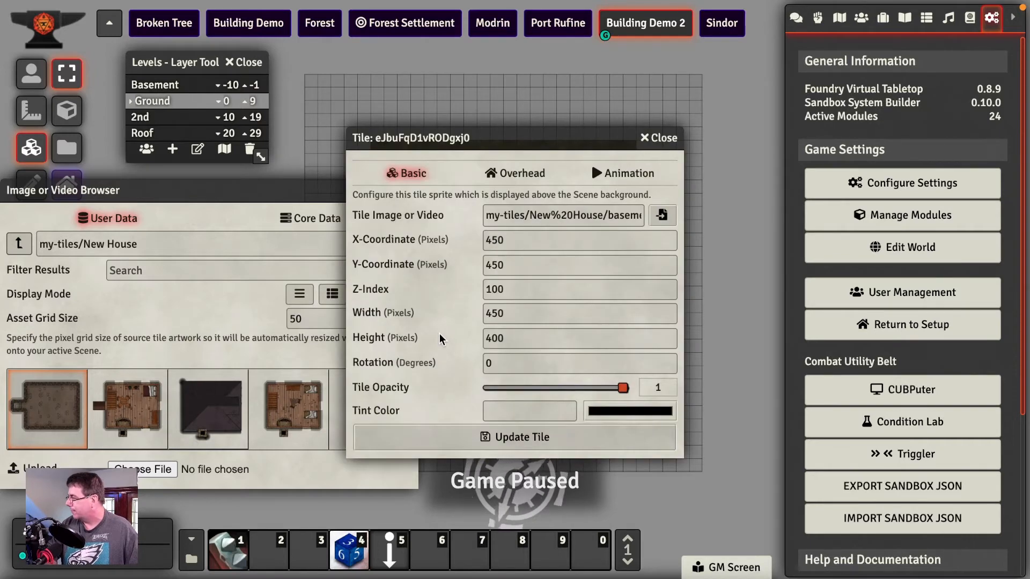
click(523, 175)
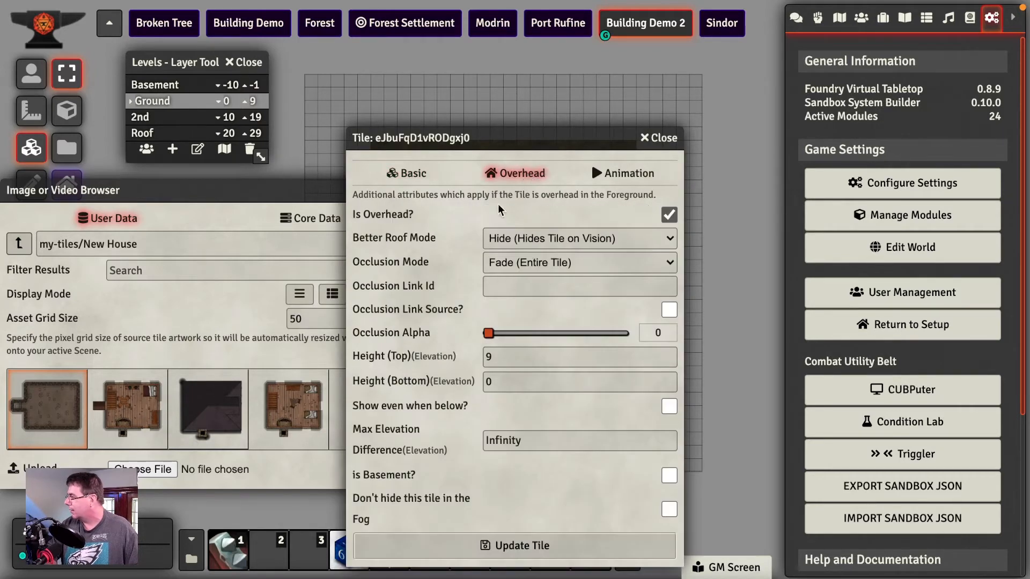
click(668, 476)
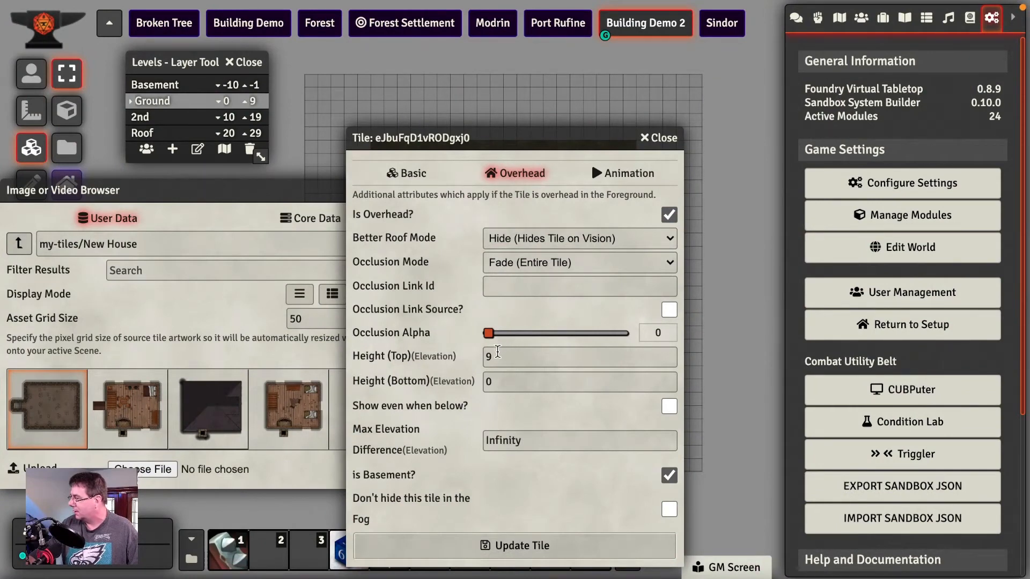
click(498, 351)
key(BackSpace)
text(-10)
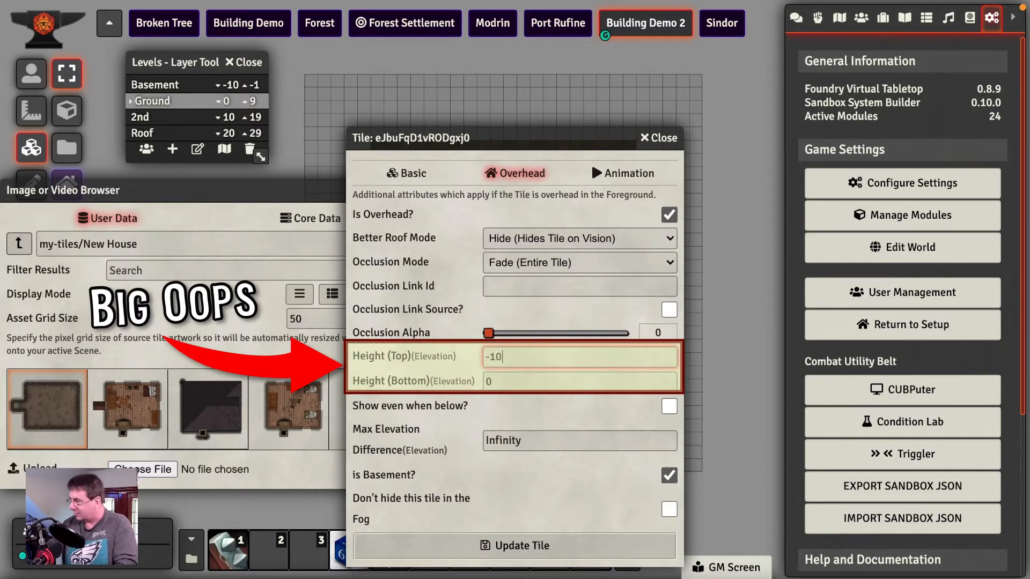
key(Tab)
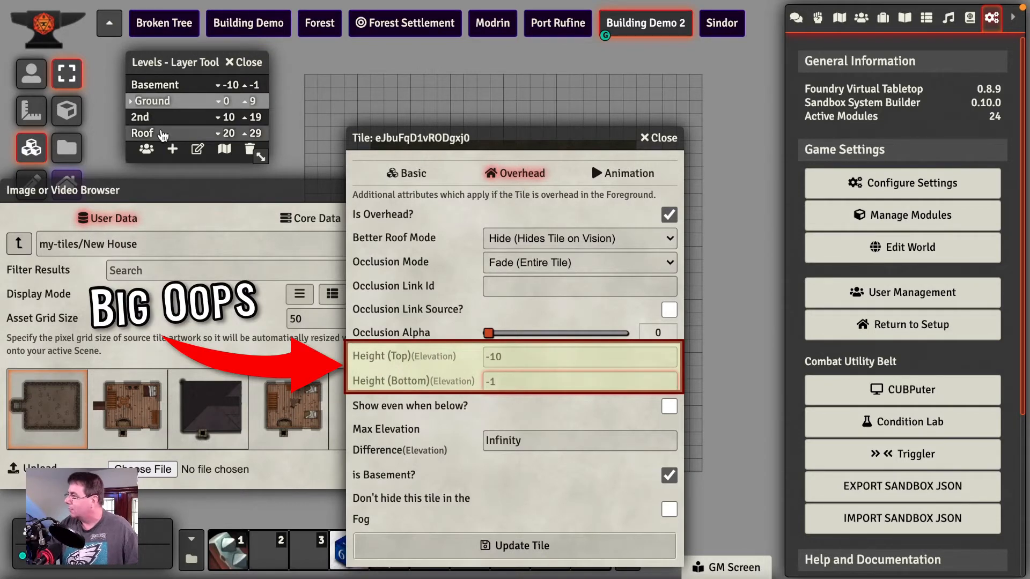
click(518, 546)
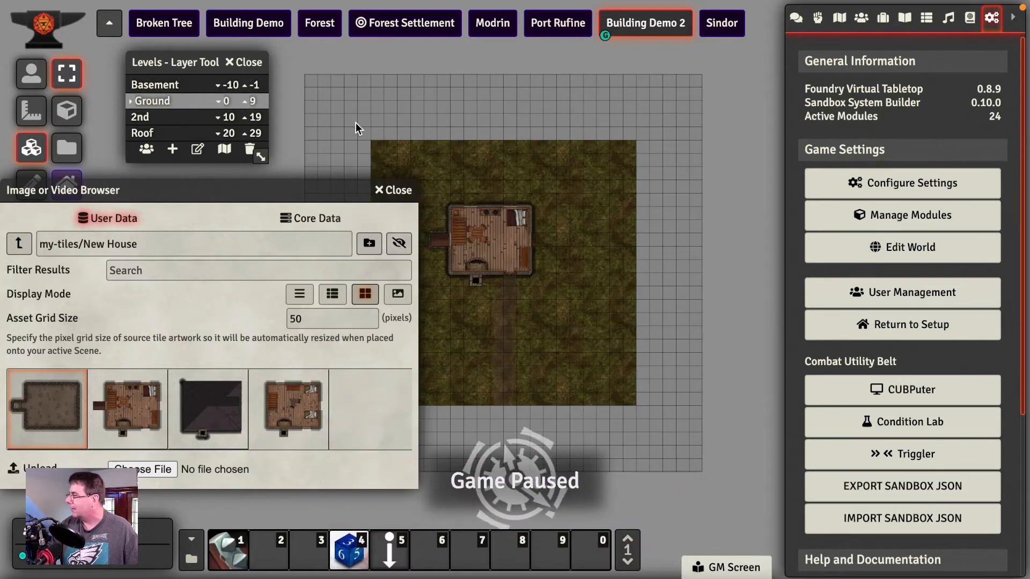
Close the image browser and go through the Basement, Ground, 2nd and Roof levels to check their tiles.
click(156, 86)
click(451, 246)
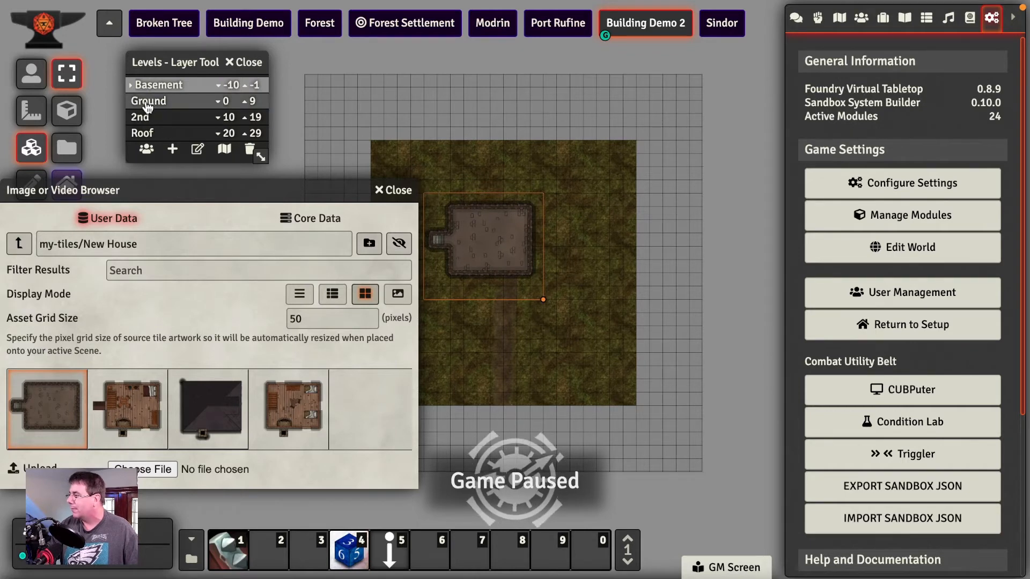
click(394, 190)
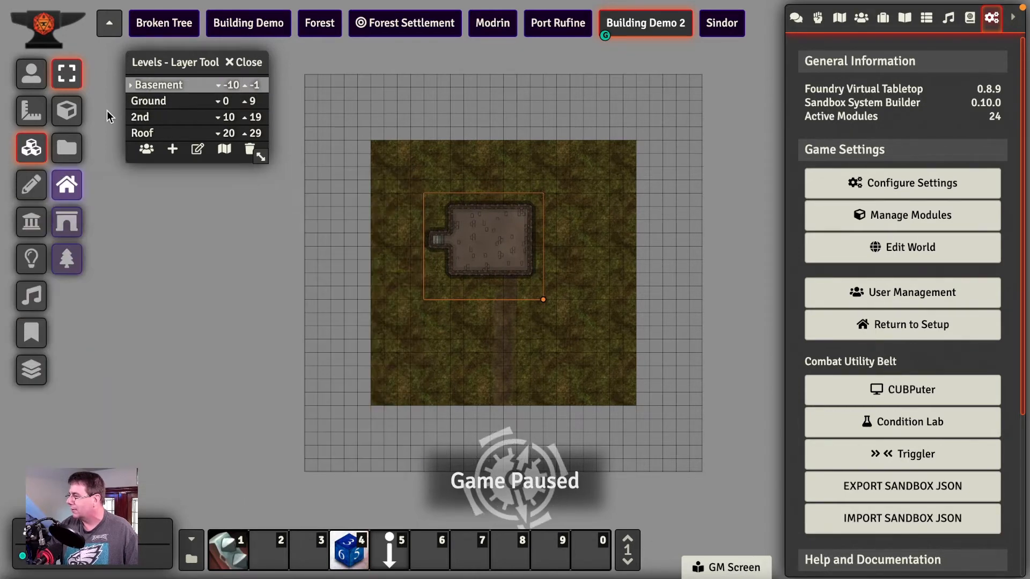
click(161, 102)
click(144, 117)
click(143, 133)
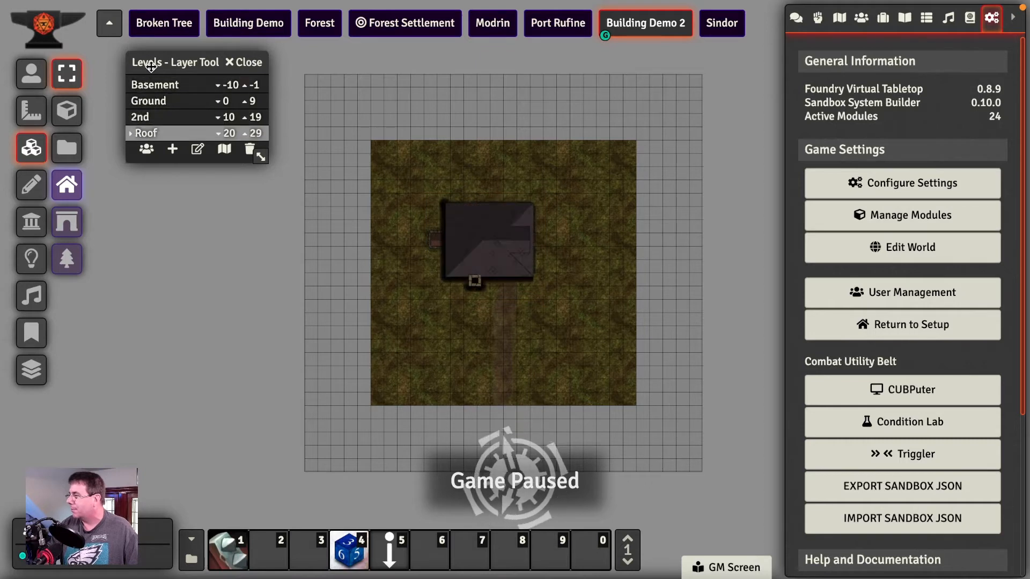
click(155, 85)
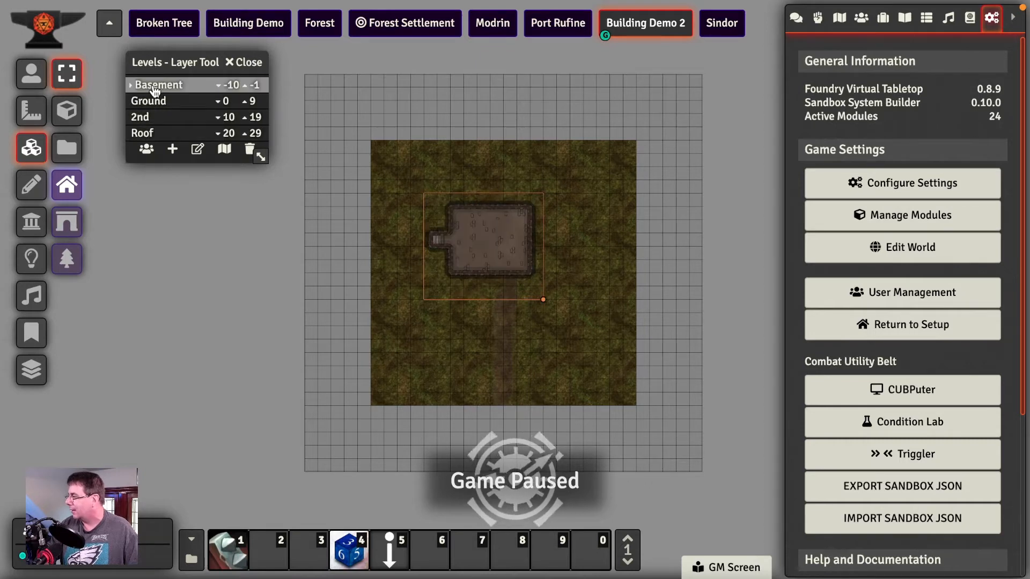
Set the roof tile's Better Roof Mode to Show (Show Tile Through Fog) and its top height to Infinity, and update the tile.
click(144, 133)
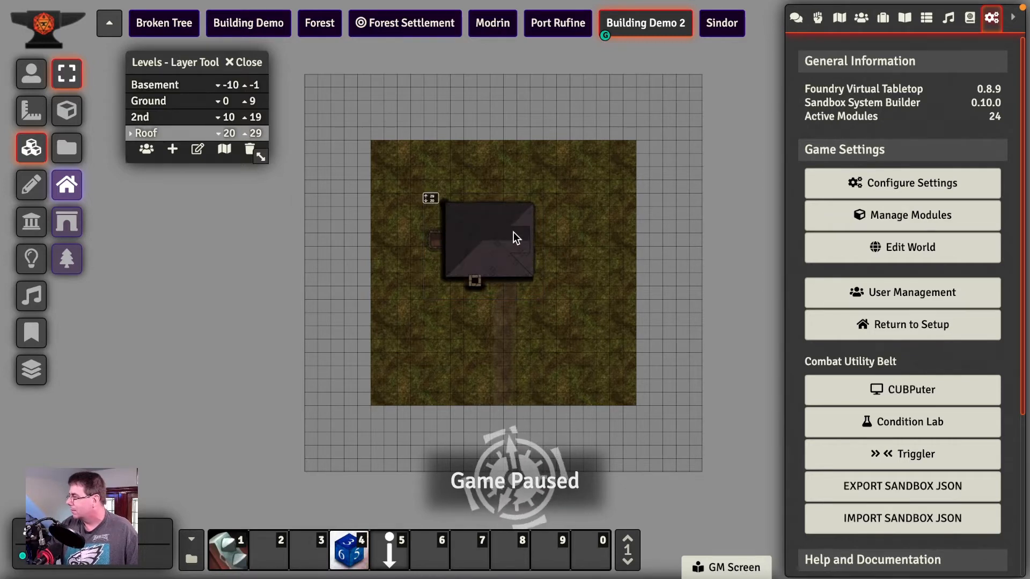
click(492, 233)
double_click(492, 230)
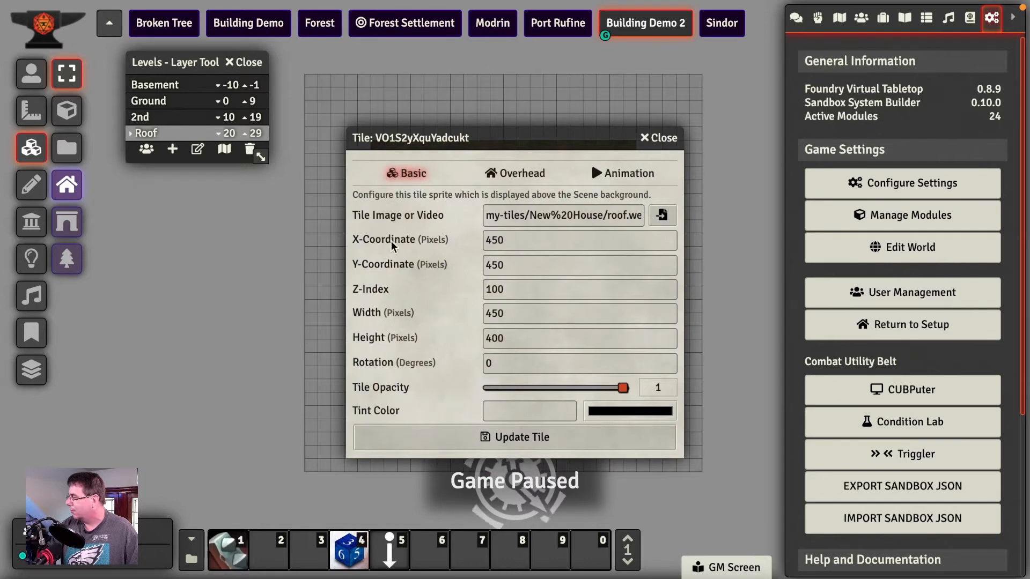
click(529, 173)
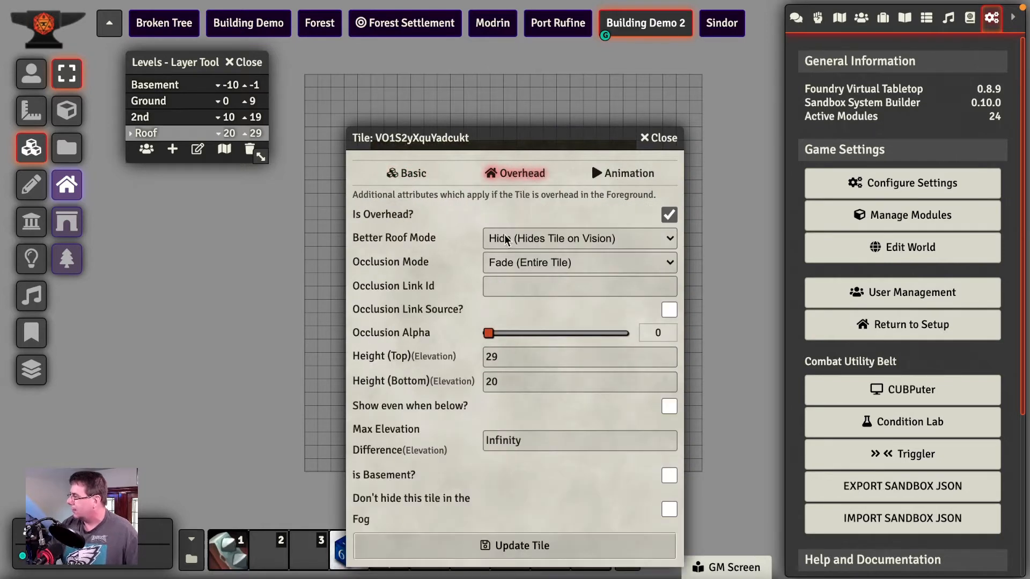
click(553, 239)
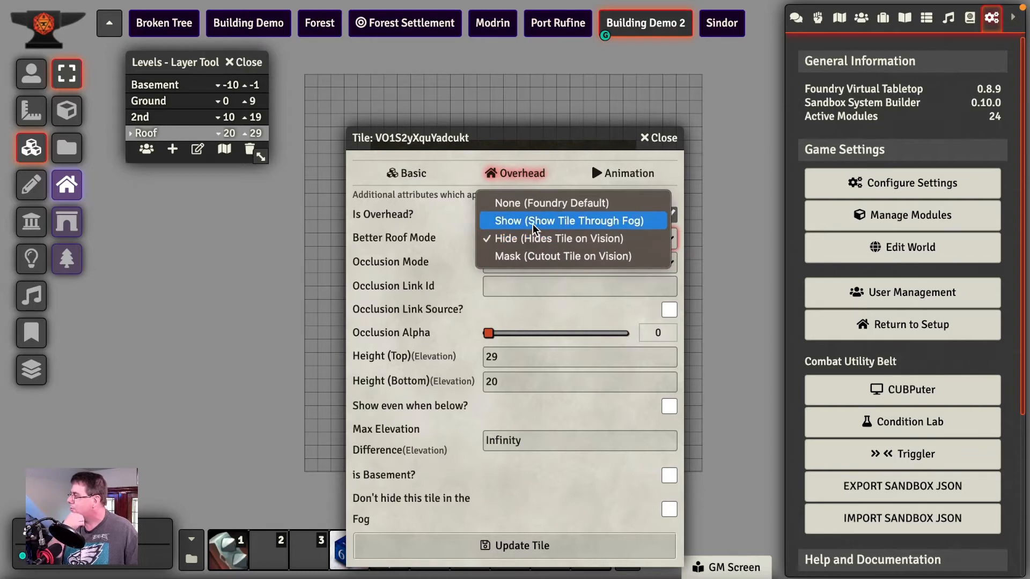
click(533, 222)
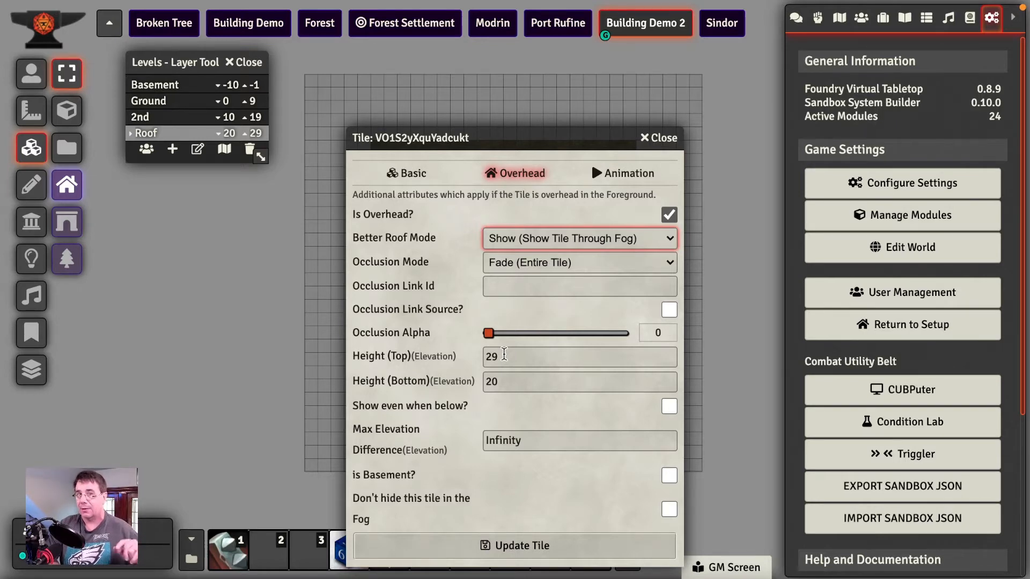
double_click(504, 356)
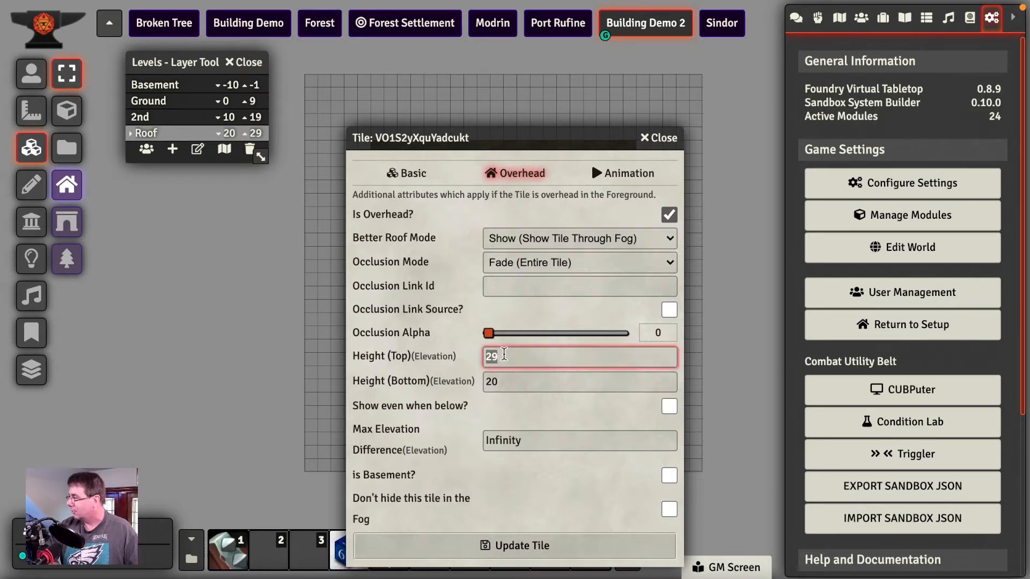
text(IN)
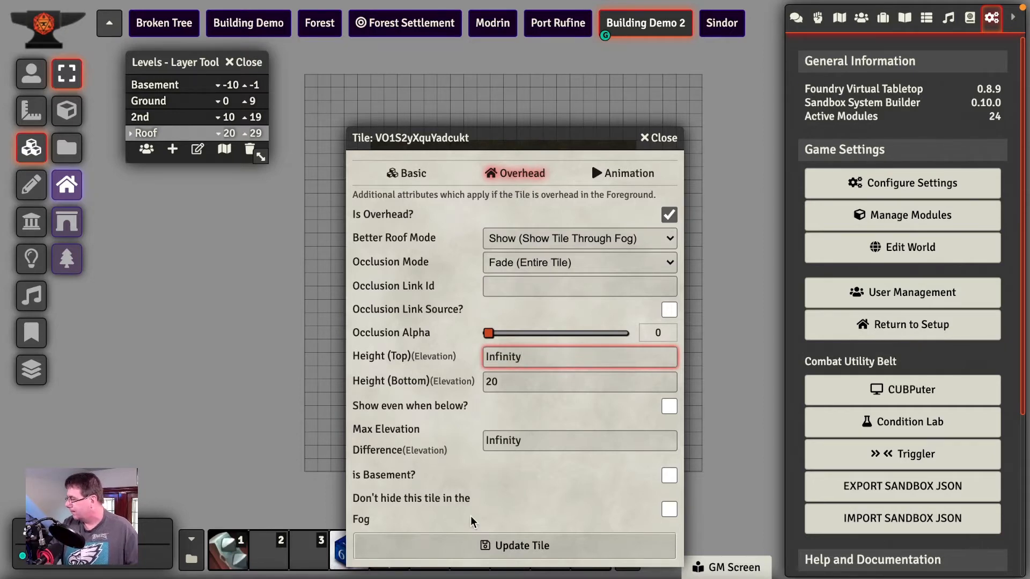
click(524, 554)
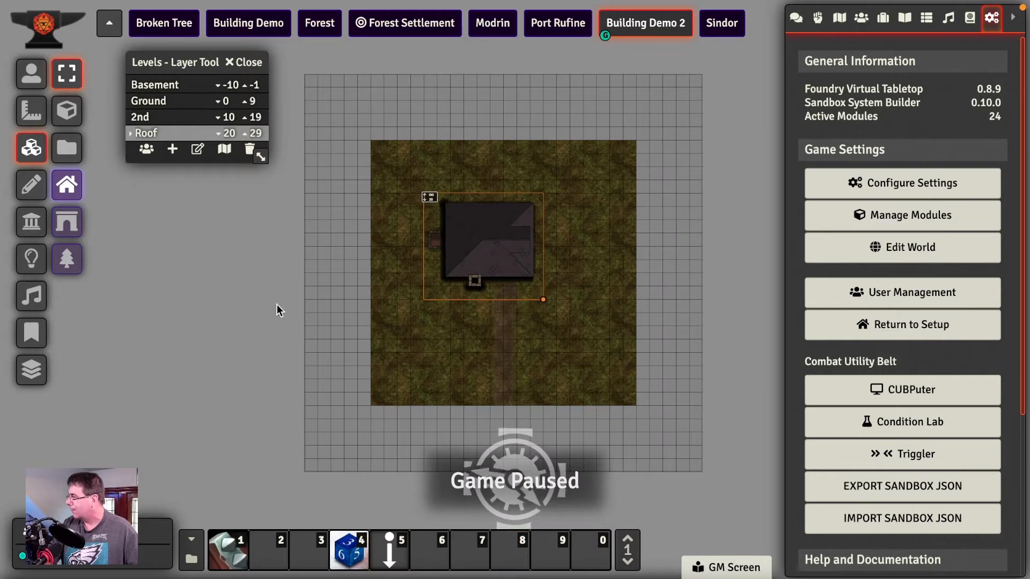
On the 2nd level, draw walls along the house's west and south sides, splitting the south wall at both window edges.
click(146, 119)
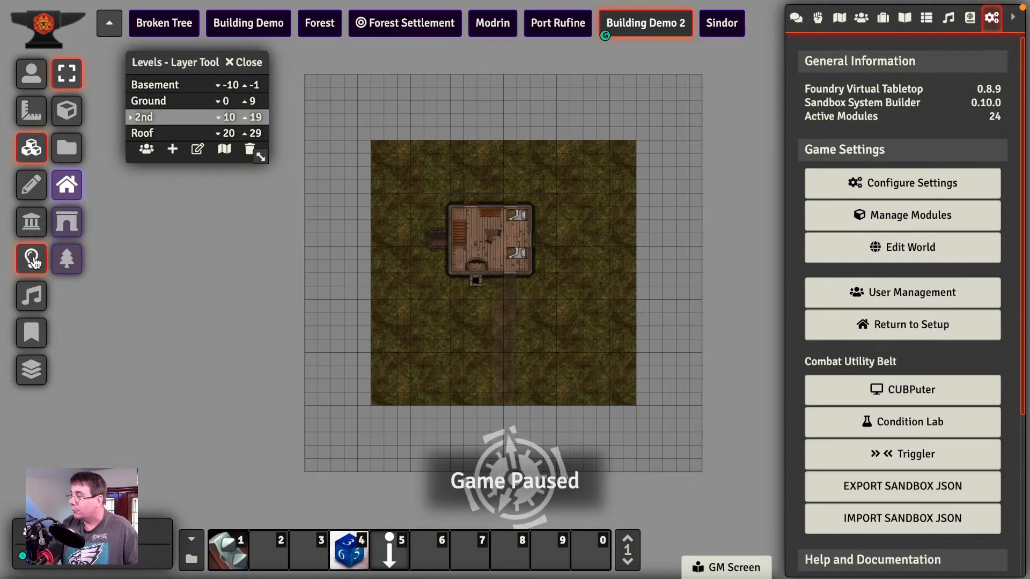
scroll(462, 241, up, 1)
scroll(462, 237, up, 5)
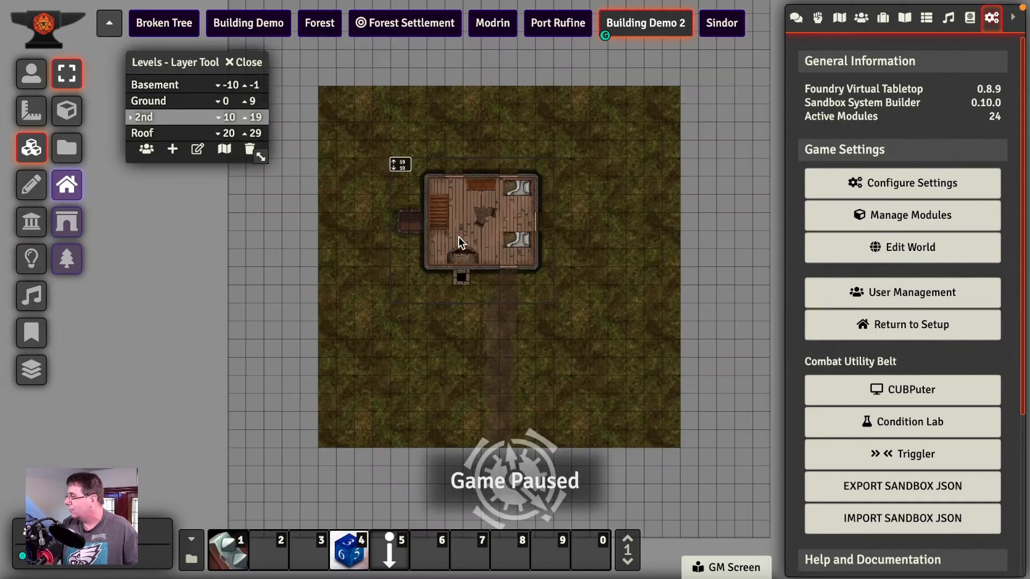
scroll(400, 198, up, 4)
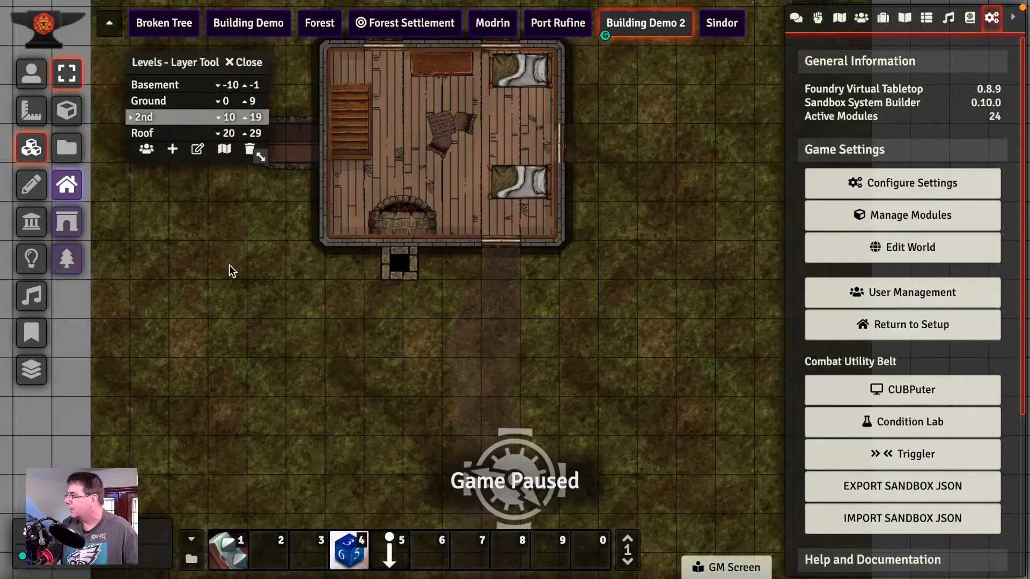
drag(281, 261, 320, 333)
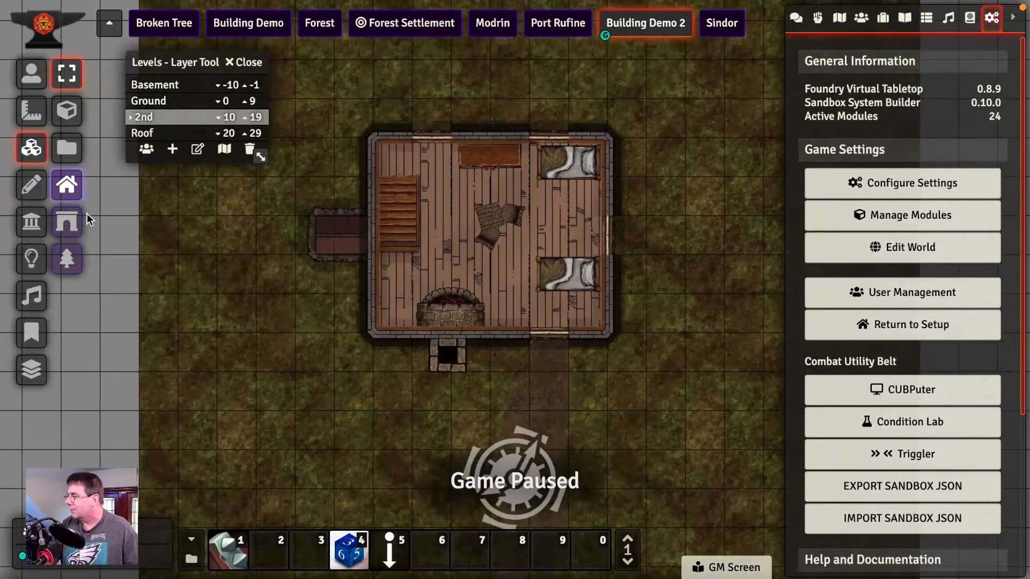
click(31, 221)
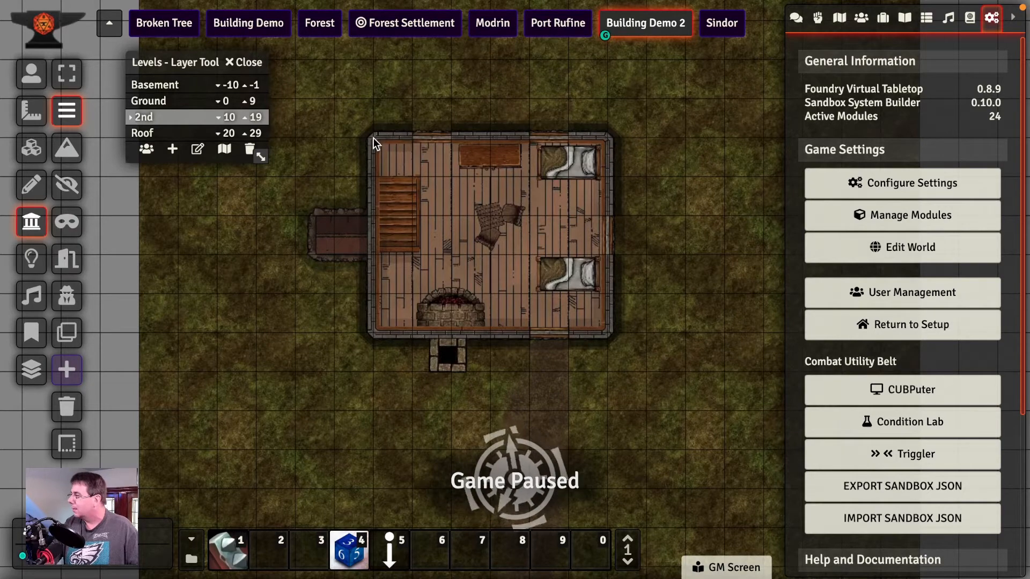
drag(373, 138, 528, 334)
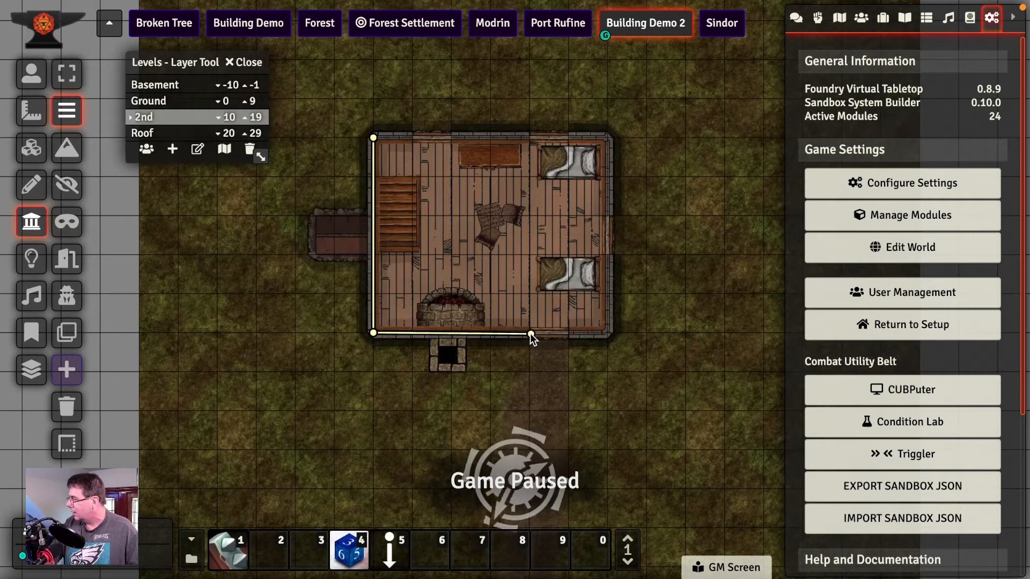
ctrl+click(529, 333)
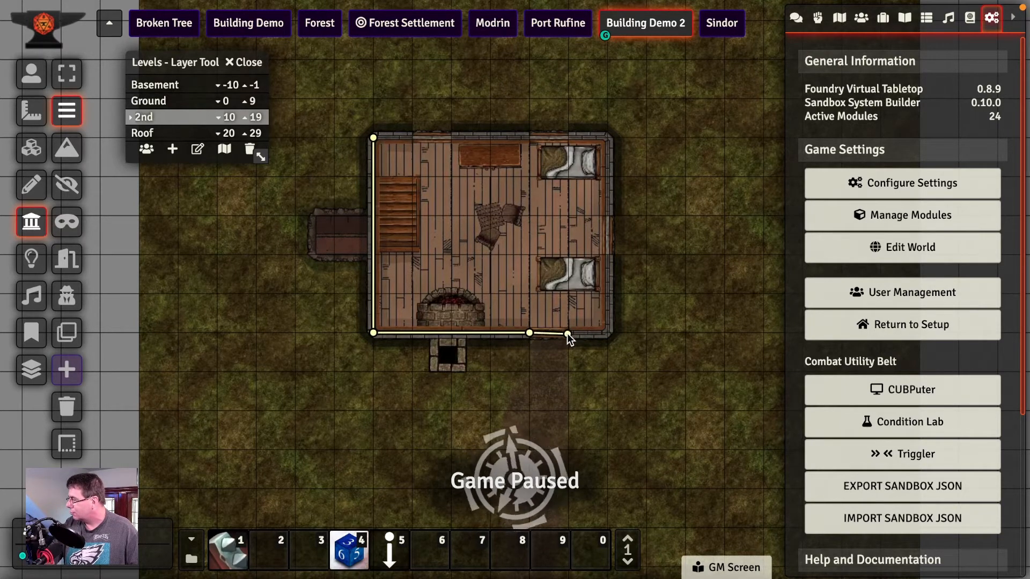
ctrl+click(568, 333)
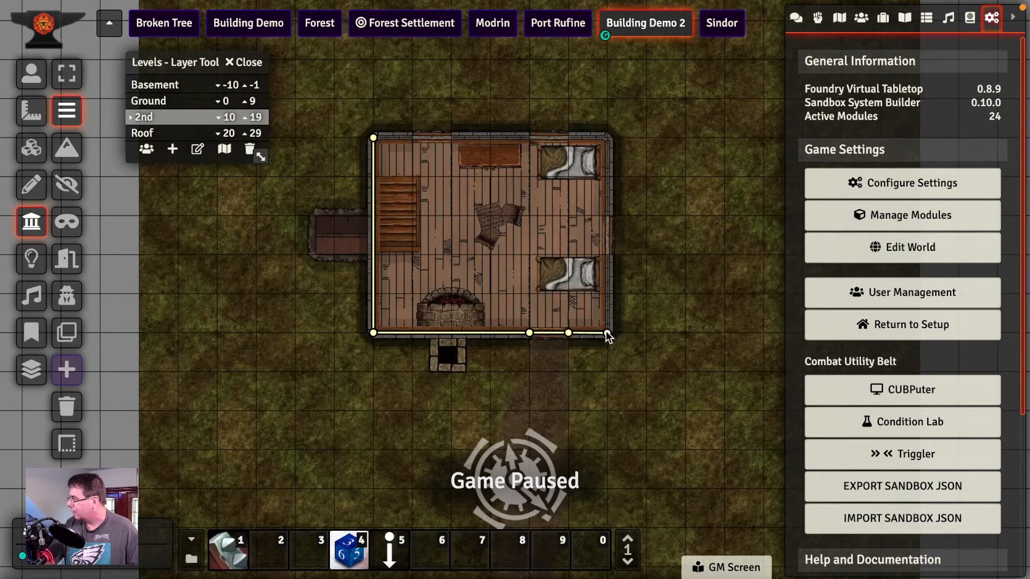
ctrl+click(606, 333)
Continue the 2nd-level walls along the east and north sides, splitting them at the window edges and closing the outline at the northwest corner.
ctrl+click(607, 255)
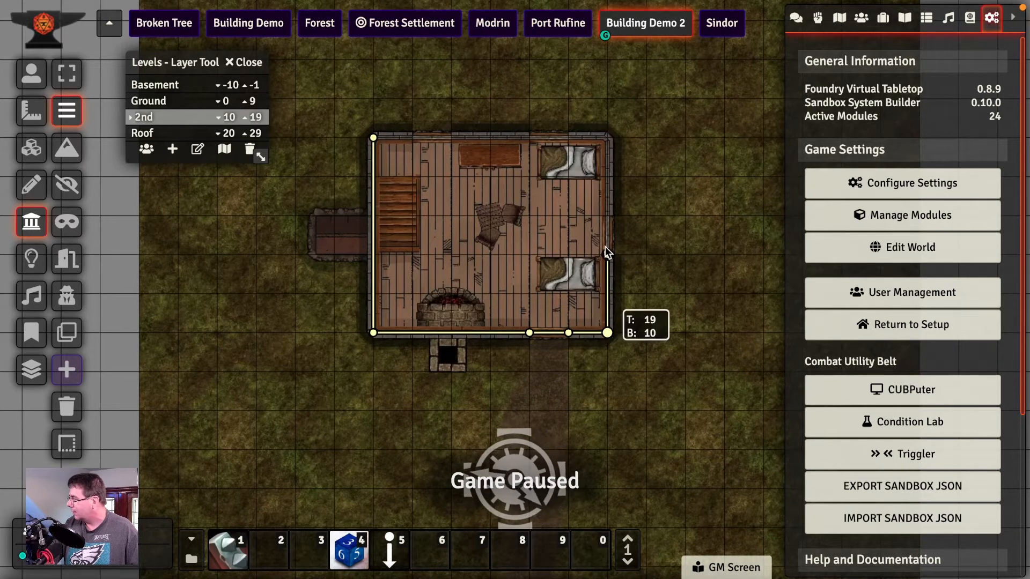
ctrl+click(606, 214)
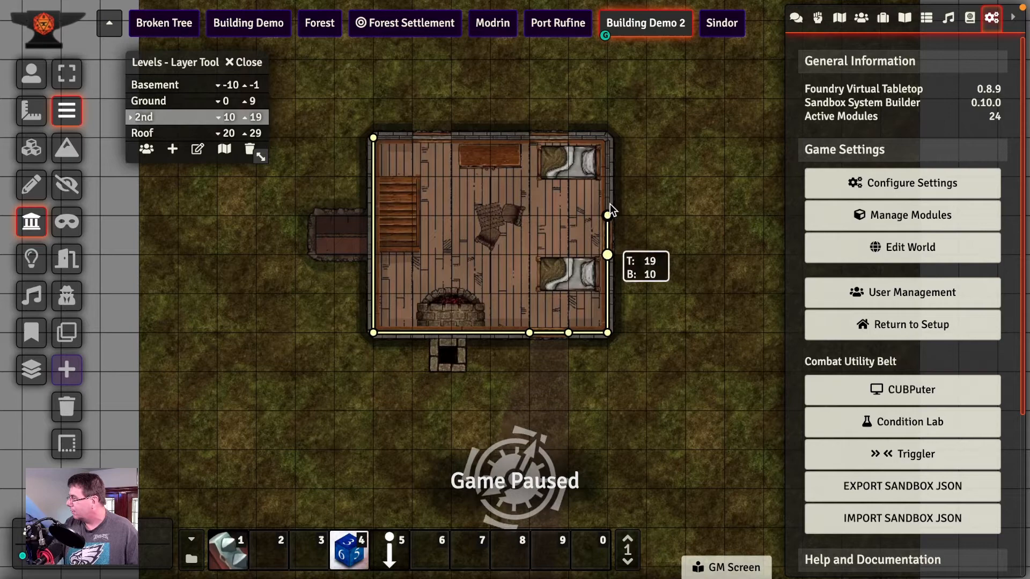
ctrl+click(607, 135)
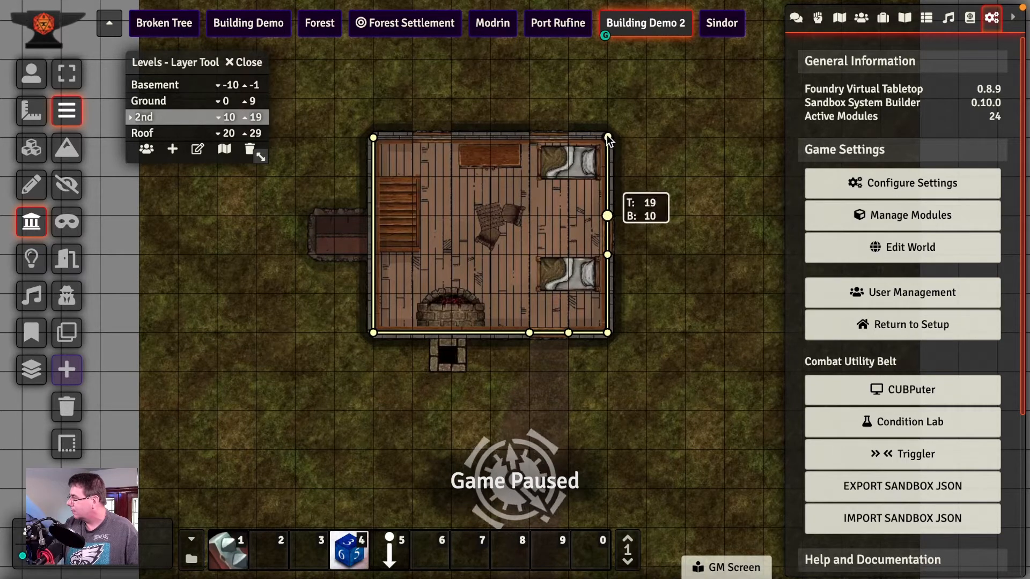
ctrl+click(570, 135)
ctrl+click(527, 135)
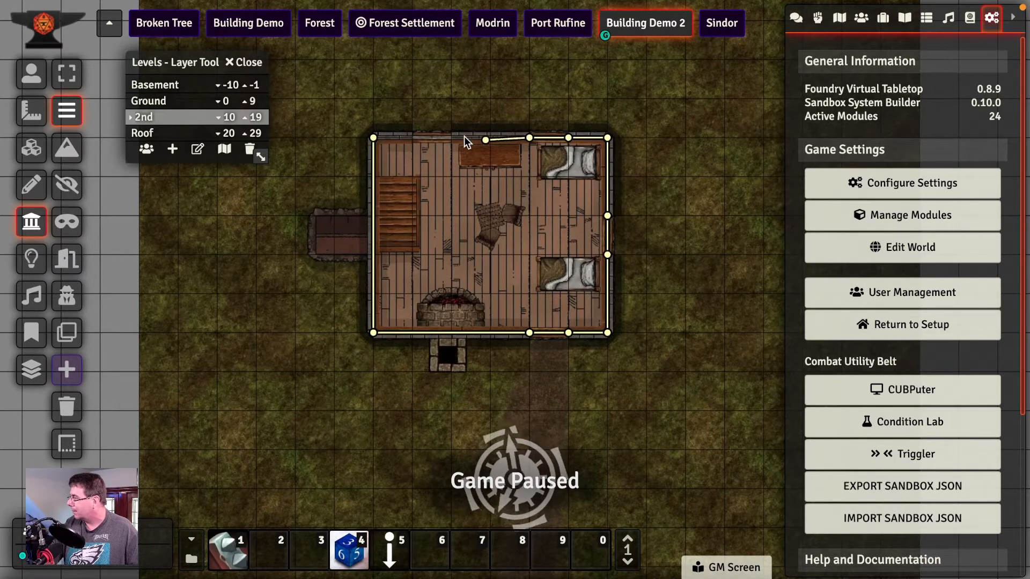
ctrl+click(451, 136)
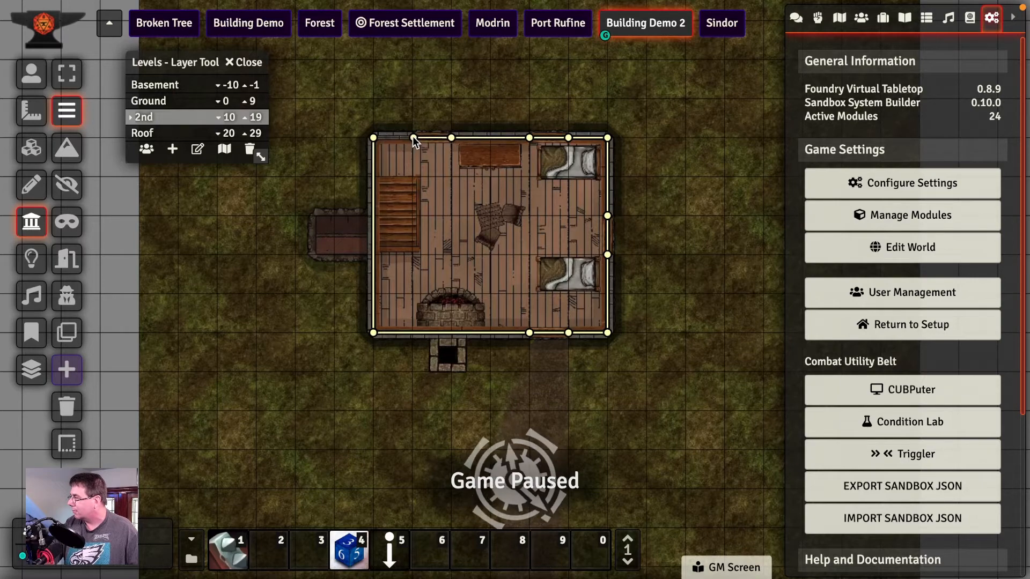
ctrl+click(412, 136)
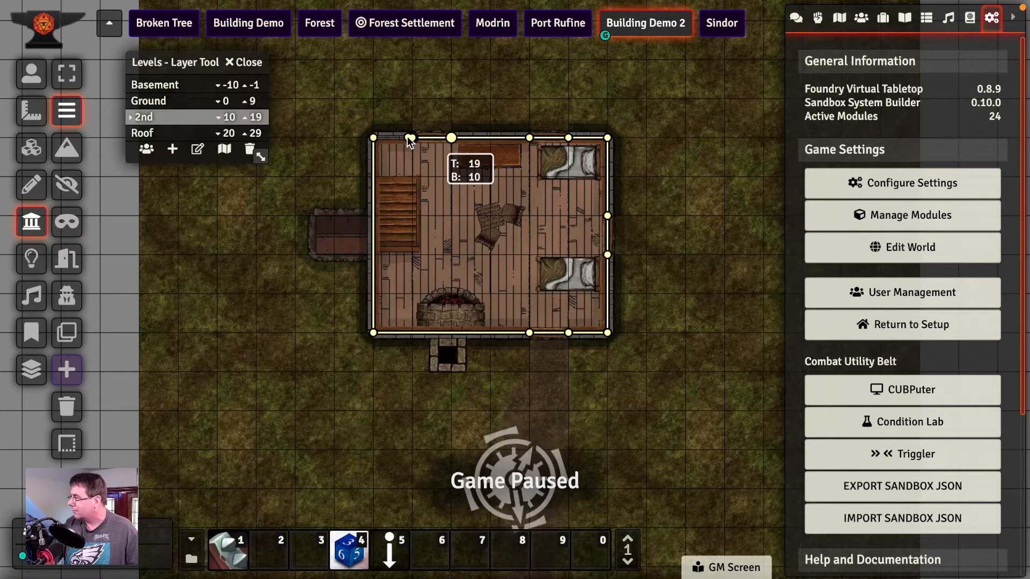
click(373, 137)
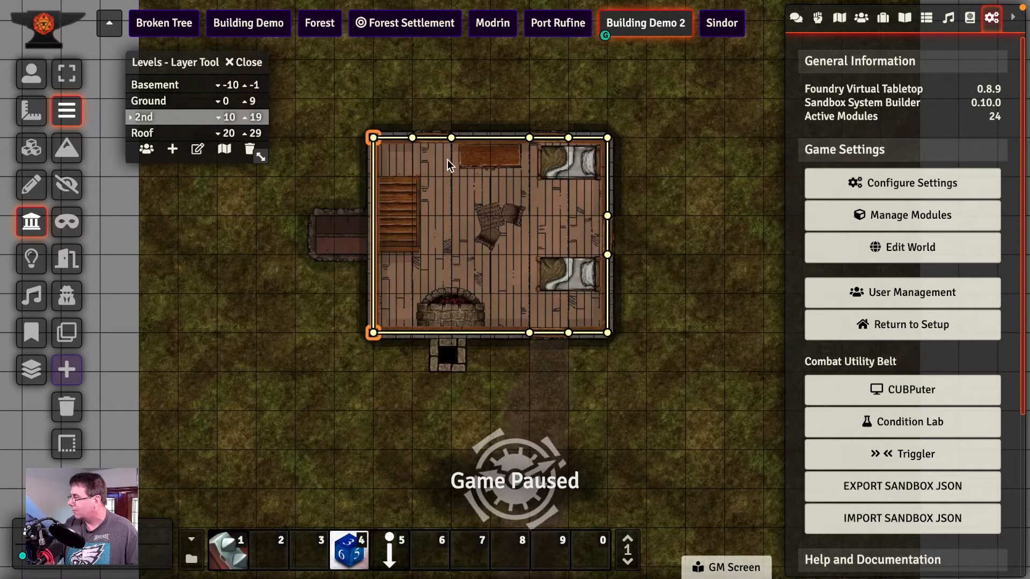
Set Sight Restriction to None on the two north window segments of the 2nd level and update the walls.
double_click(437, 137)
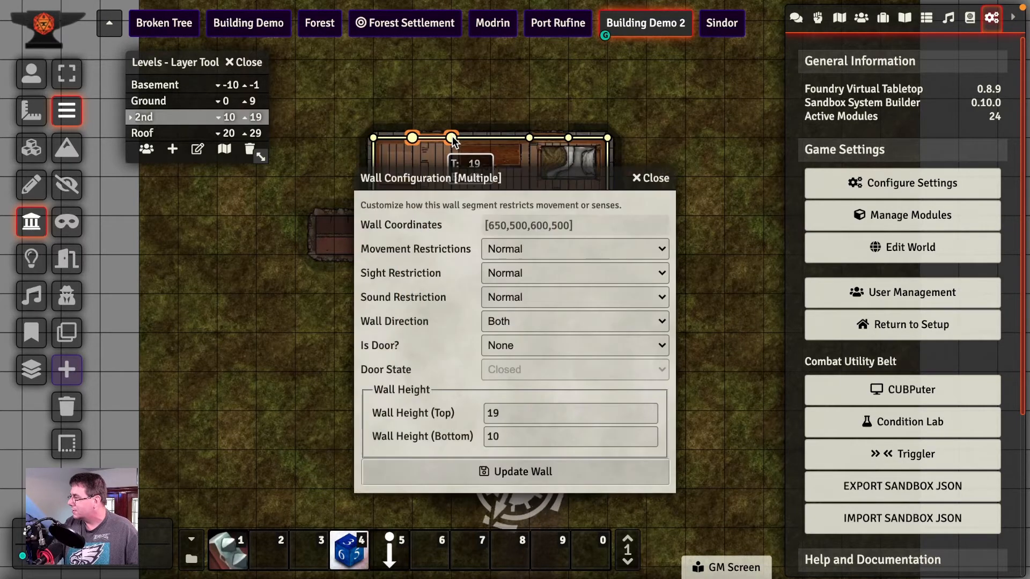
click(512, 272)
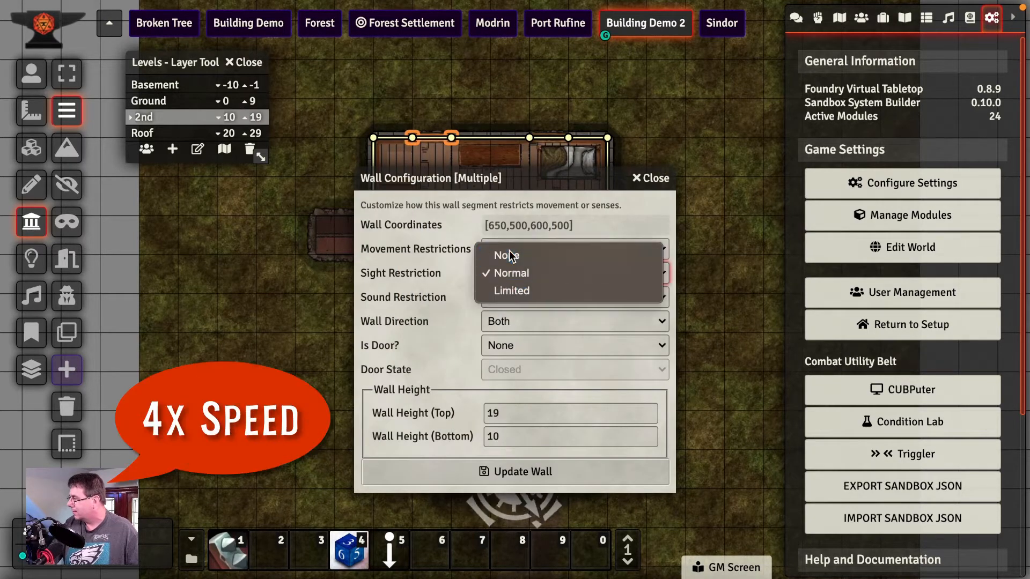
click(510, 255)
click(504, 471)
double_click(586, 137)
click(650, 178)
double_click(549, 138)
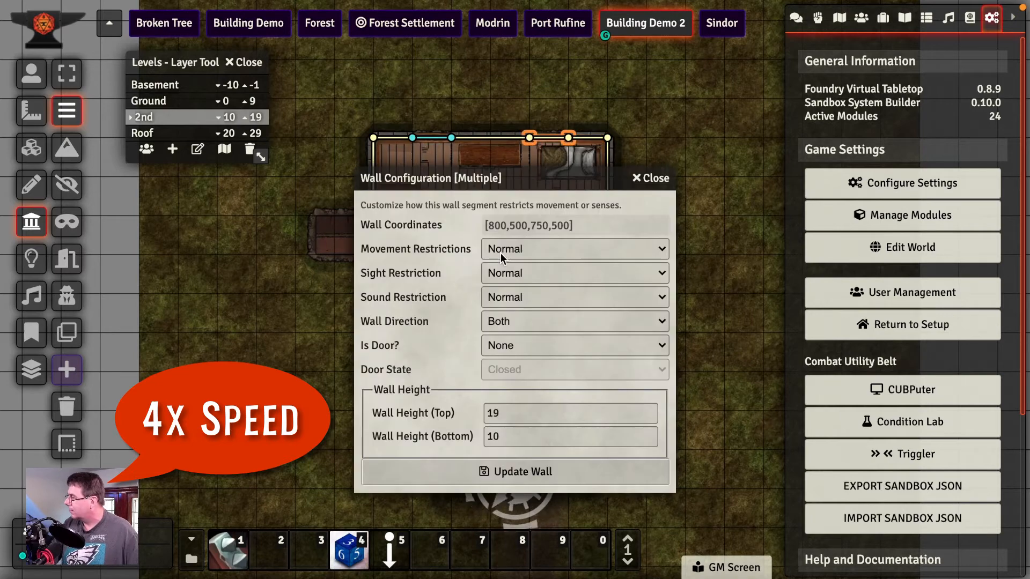
click(574, 272)
click(510, 254)
click(515, 471)
Set Sight Restriction to None on the east and south window segments of the 2nd level and update the walls.
double_click(606, 236)
click(536, 272)
click(510, 255)
click(515, 471)
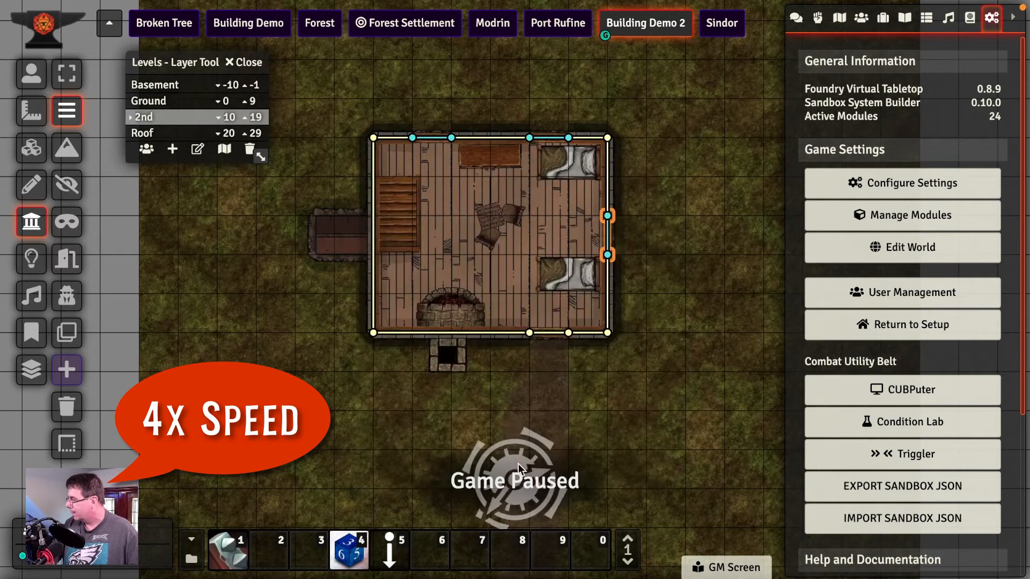
double_click(549, 332)
click(505, 273)
click(510, 254)
click(515, 471)
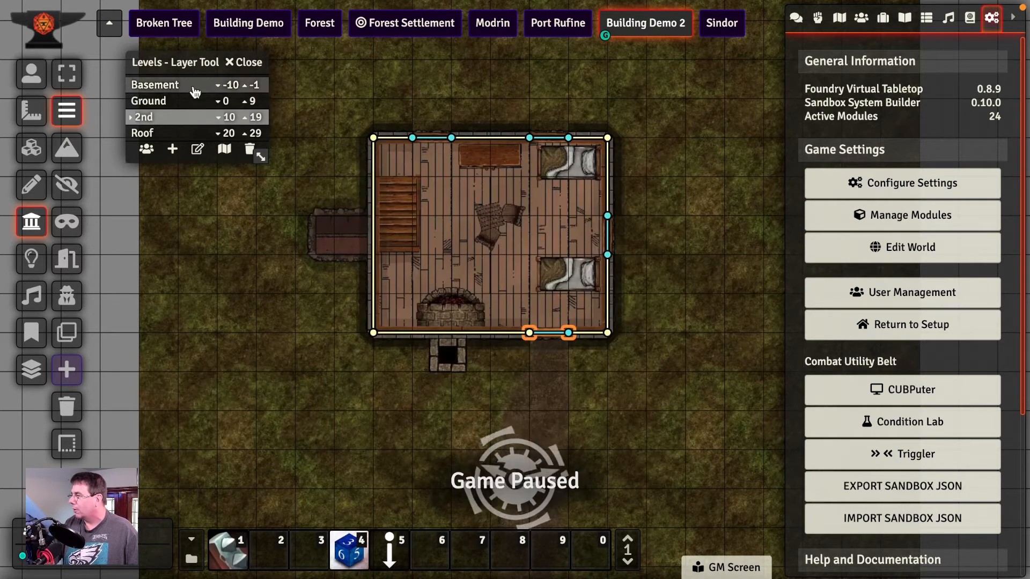
Switch to the Ground level and draw walls around the whole house outline, with separate segments at the windows, west opening and south door.
click(153, 102)
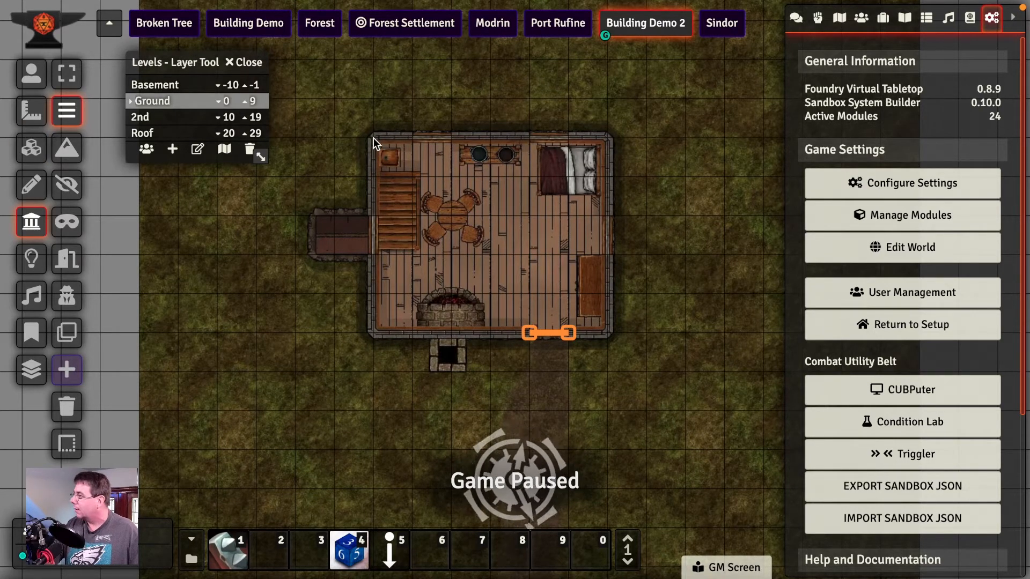
drag(373, 137, 373, 255)
drag(374, 332, 607, 332)
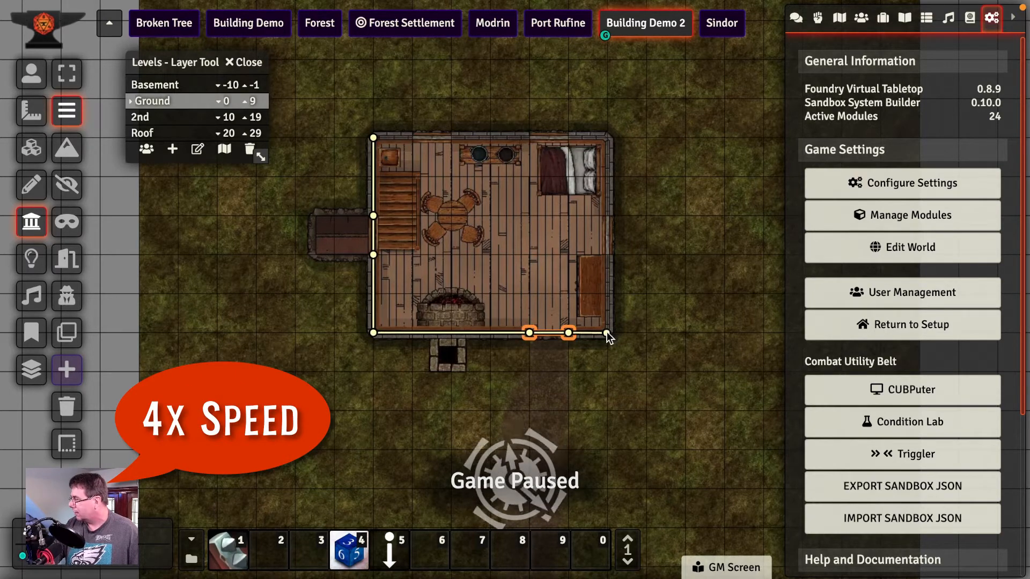
ctrl+click(606, 255)
ctrl+click(606, 215)
ctrl+click(607, 137)
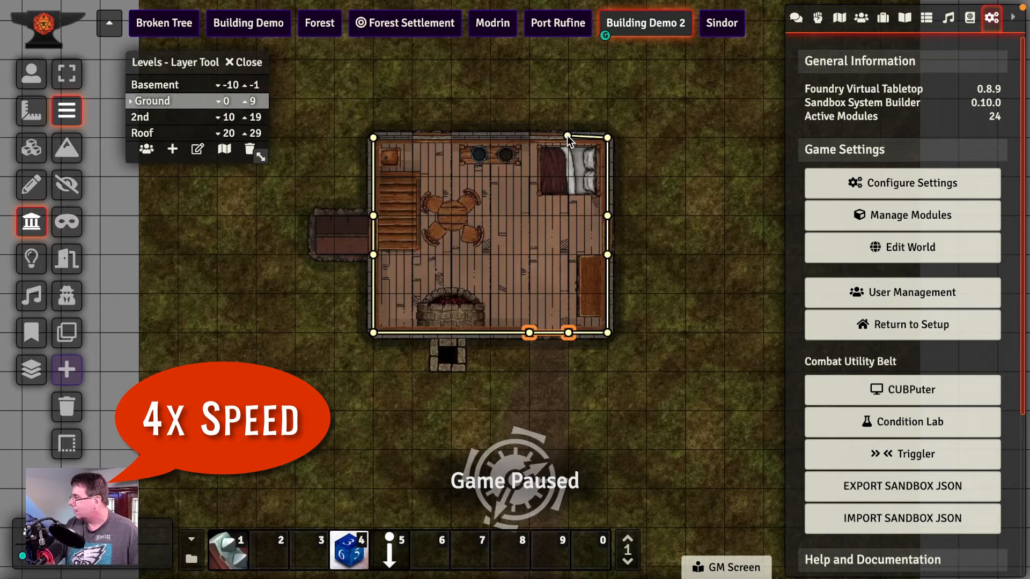
ctrl+click(413, 137)
click(374, 137)
Set Sight Restriction to None on the Ground level's two north window segments and its east window segment.
double_click(451, 138)
click(507, 272)
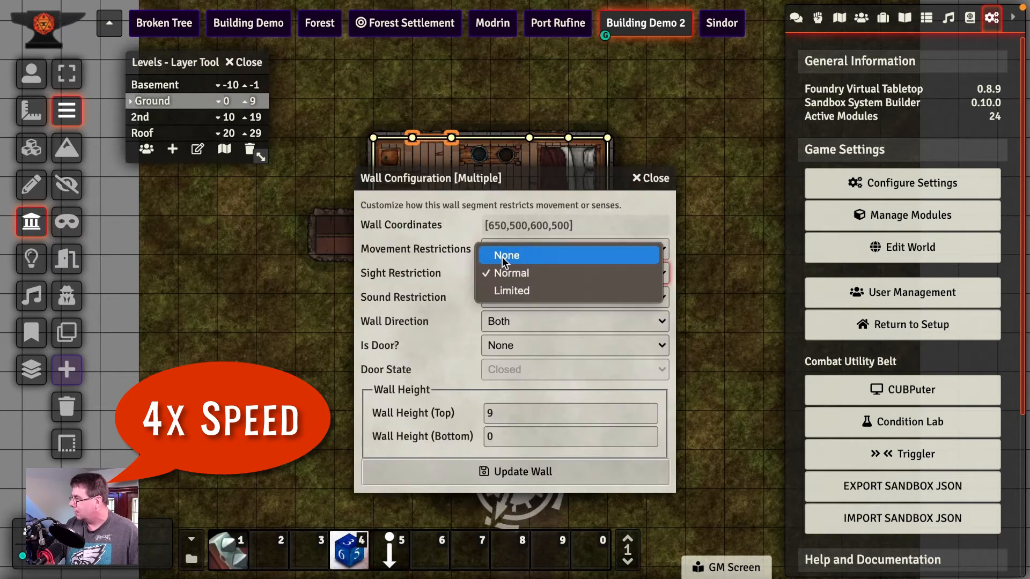
click(505, 256)
click(525, 472)
double_click(549, 138)
click(518, 273)
click(516, 257)
click(510, 469)
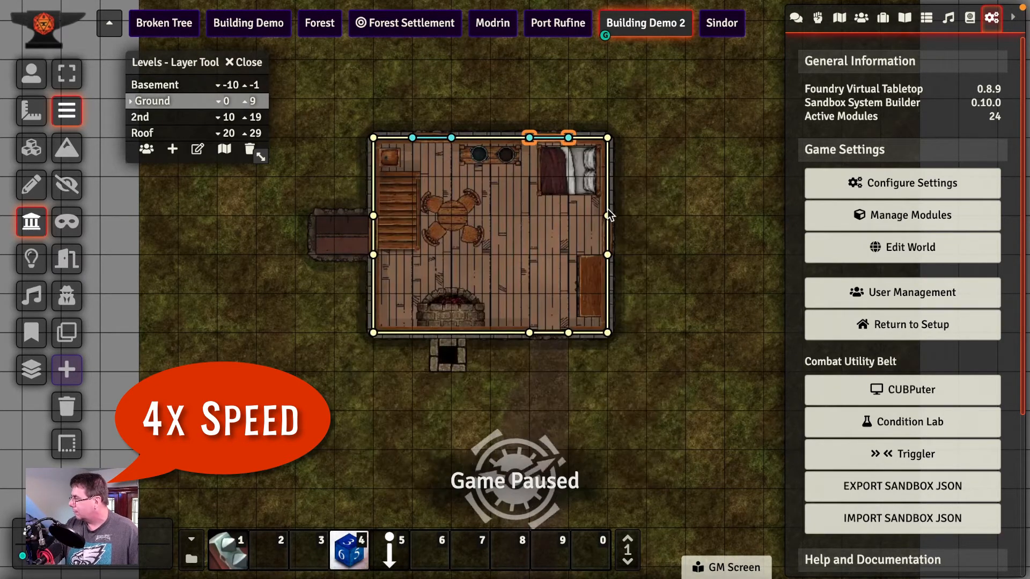
double_click(607, 256)
click(506, 274)
click(506, 257)
click(507, 470)
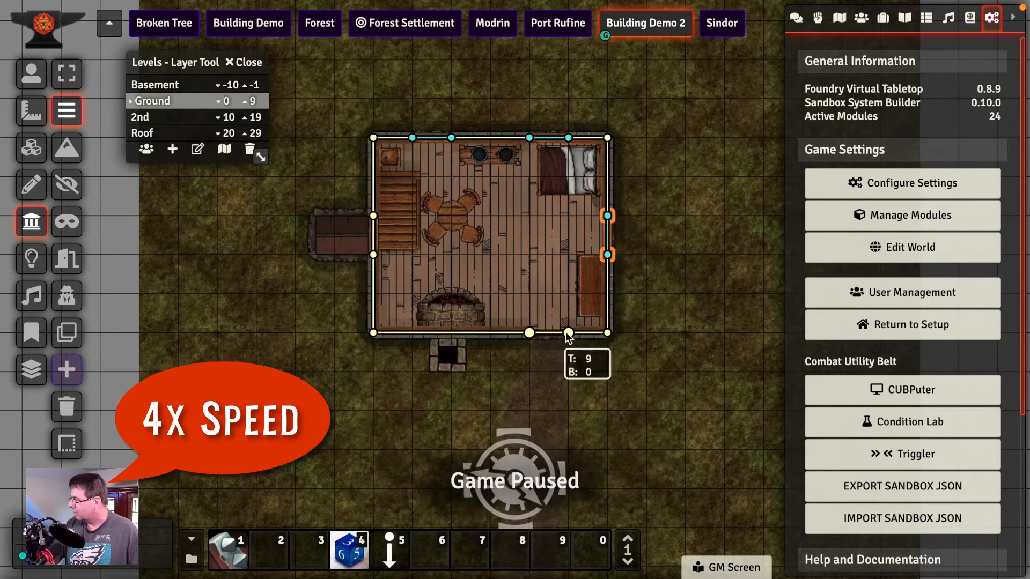
Make the Ground level's south entrance segment a Door and set Sight Restriction to None on the west wall's short segment.
double_click(568, 334)
click(511, 345)
click(511, 363)
click(523, 471)
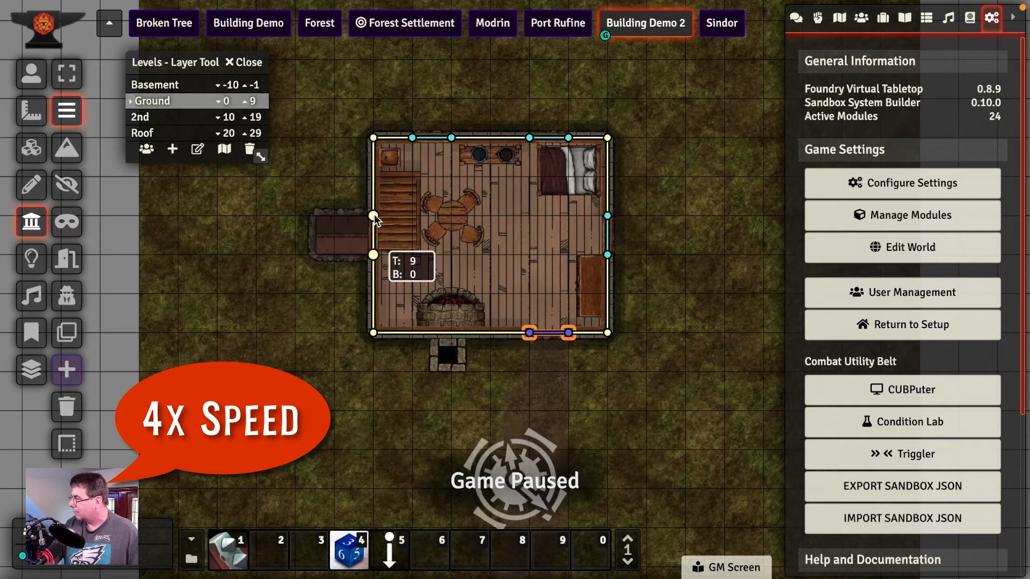
double_click(374, 236)
click(510, 273)
click(510, 257)
click(518, 470)
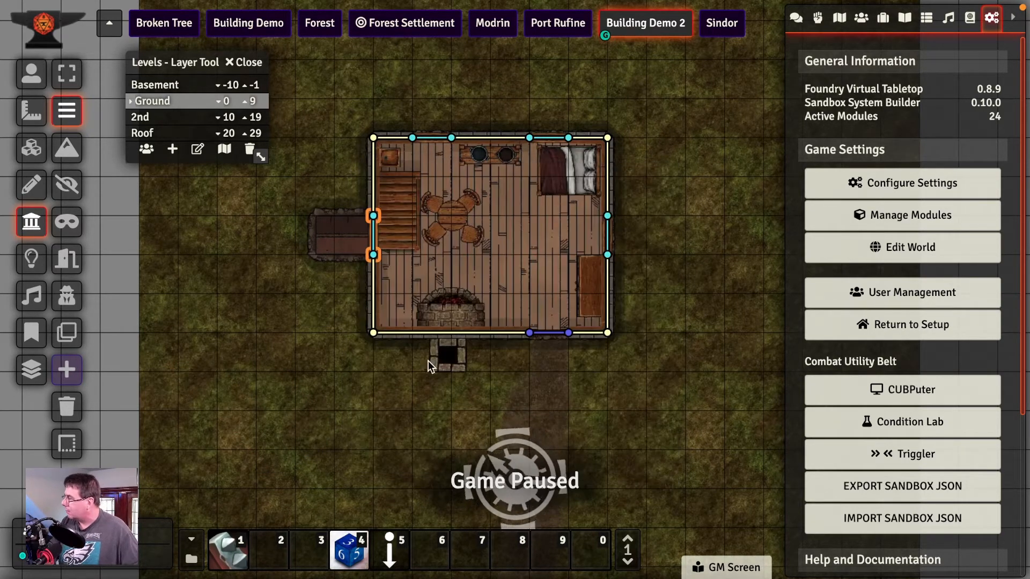
Switch to the Basement level and check whether its tile is displayed in the walls layer and in the tiles layer.
click(154, 86)
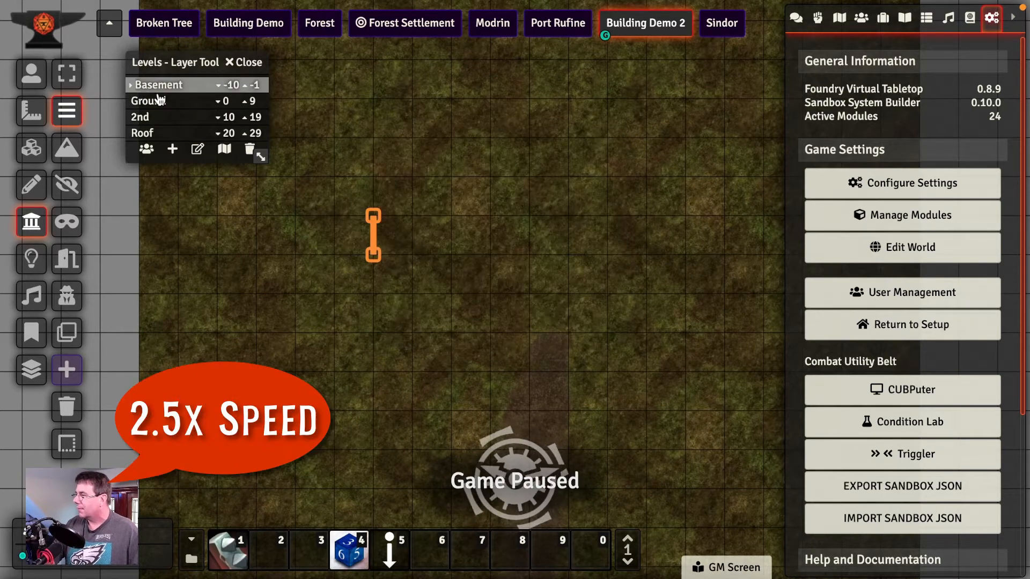
click(31, 221)
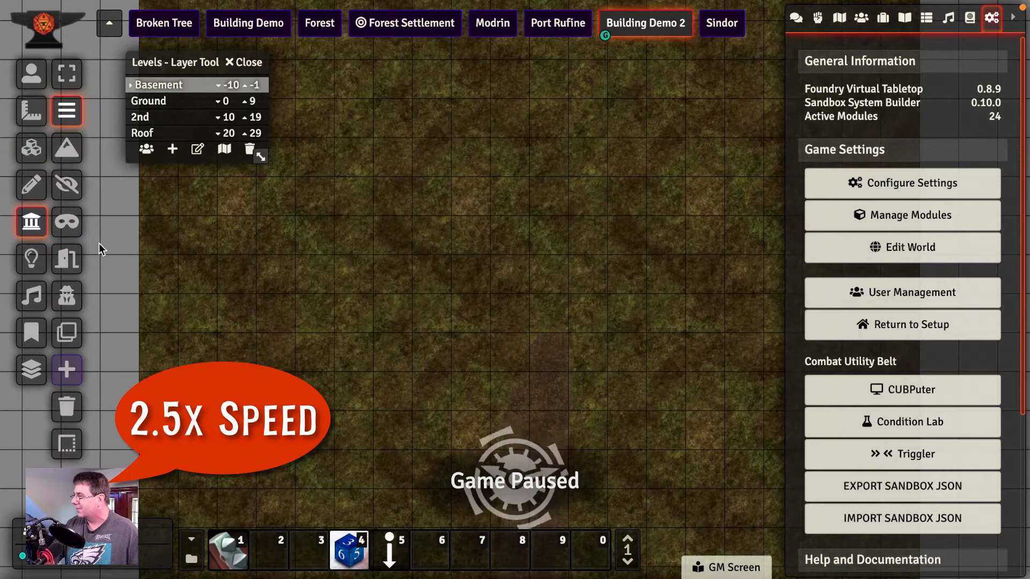
click(250, 63)
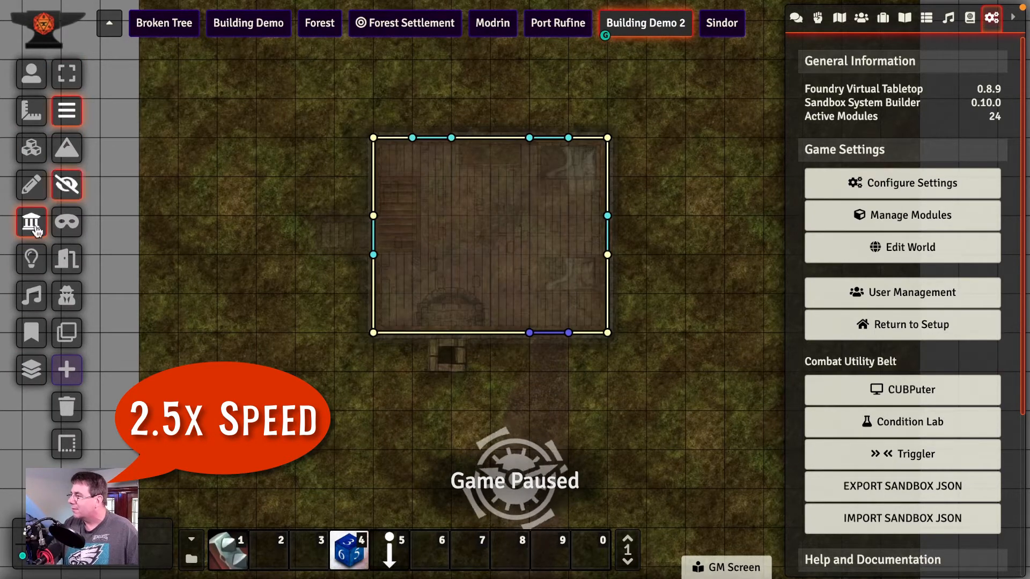
click(31, 370)
click(74, 82)
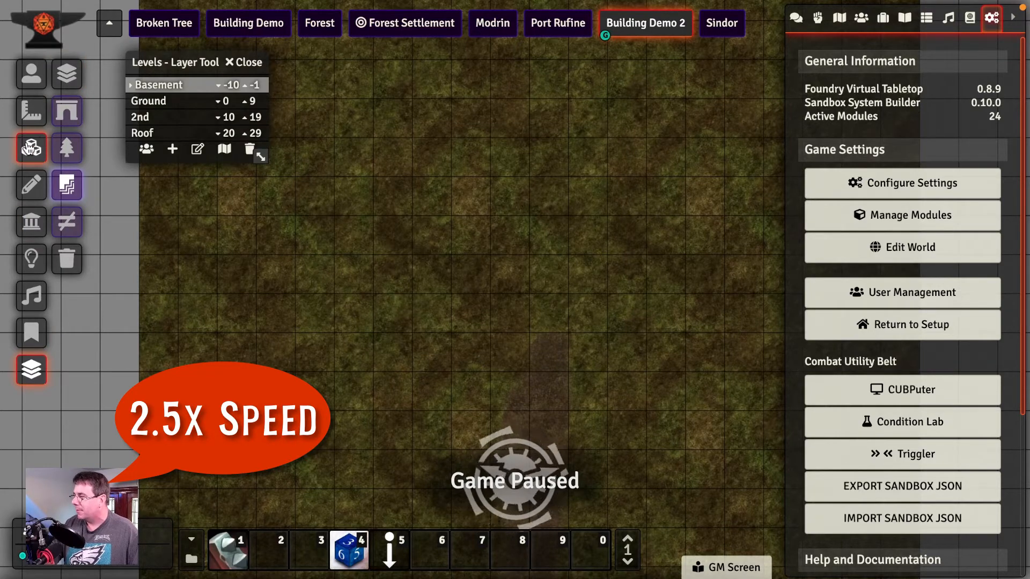
click(31, 148)
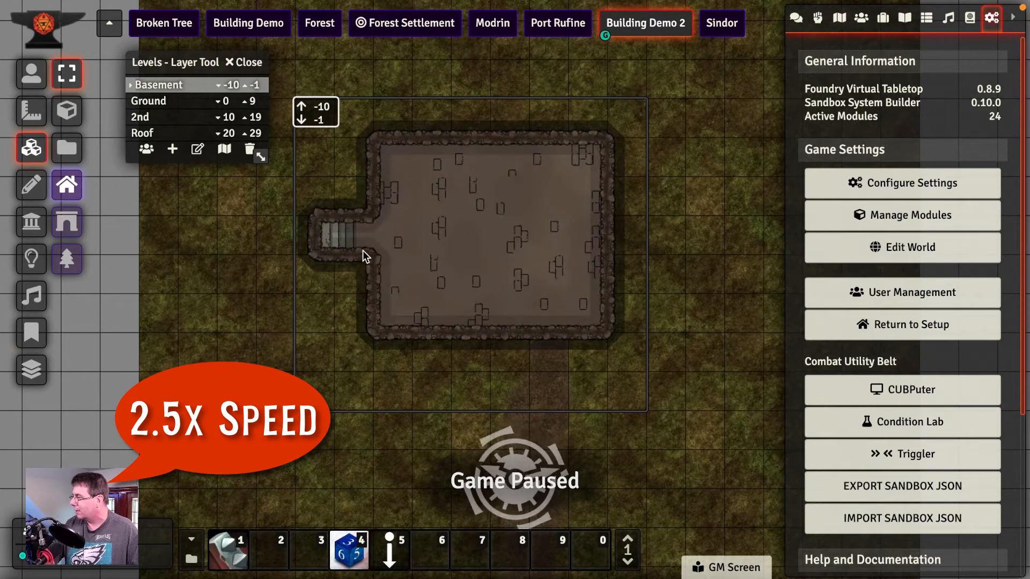
click(30, 188)
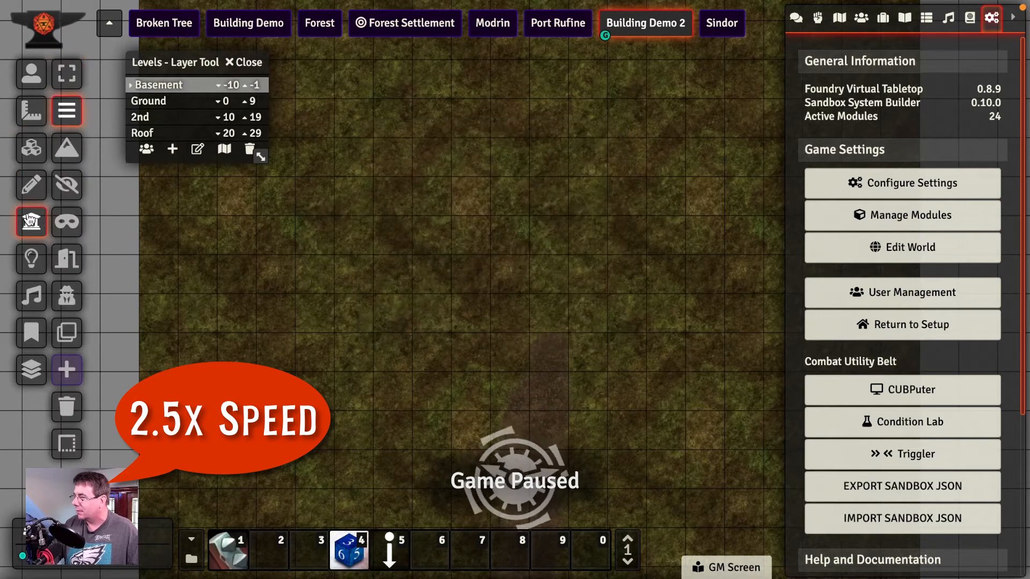
click(31, 148)
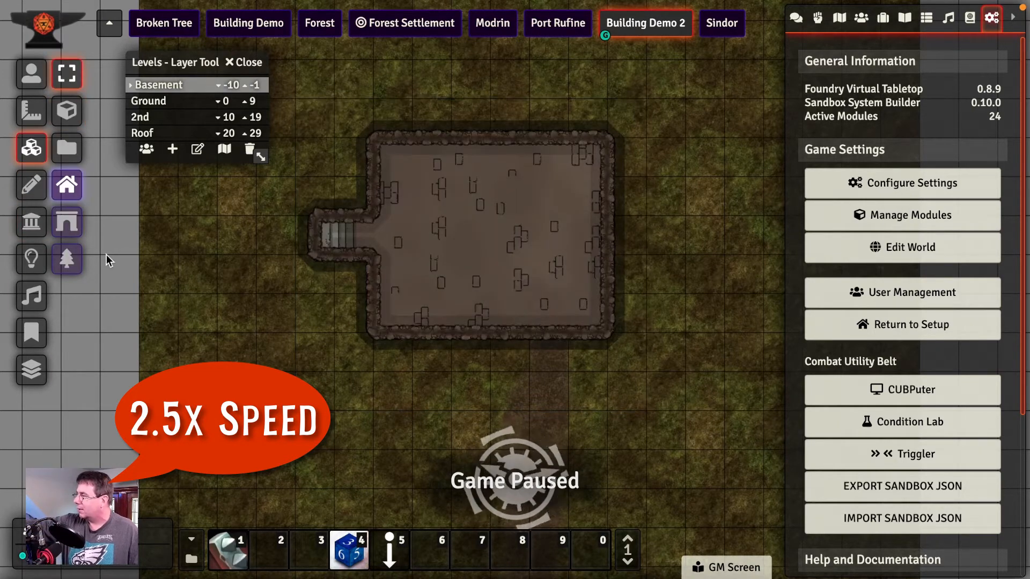
Draw walls around the Basement level's whole outline, including the small stair alcove on its west side.
click(31, 222)
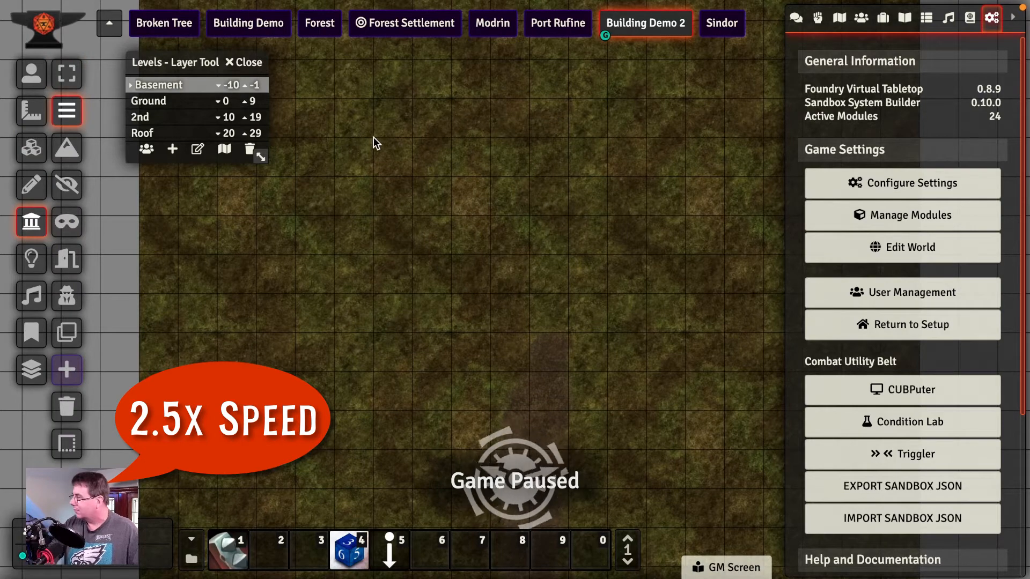
mouse_move(373, 138)
mouse_down()
mouse_move(363, 260)
mouse_move(333, 217)
mouse_move(335, 255)
mouse_move(374, 255)
mouse_up()
drag(374, 255, 374, 333)
mouse_move(373, 332)
mouse_down()
mouse_move(608, 335)
mouse_move(602, 134)
mouse_move(609, 140)
mouse_move(374, 138)
mouse_up()
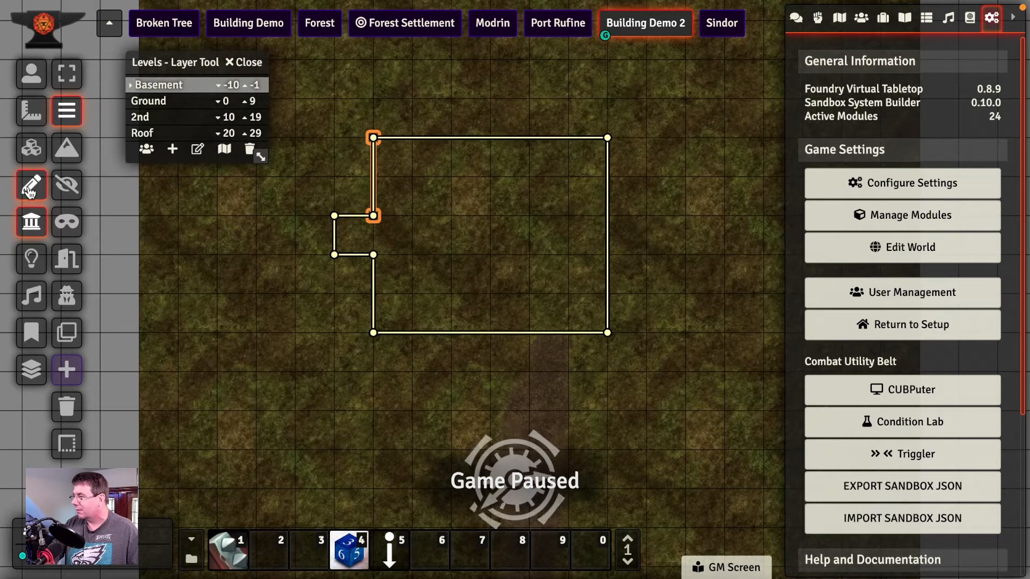
Compare the Basement and Ground levels in the tiles layer.
click(34, 152)
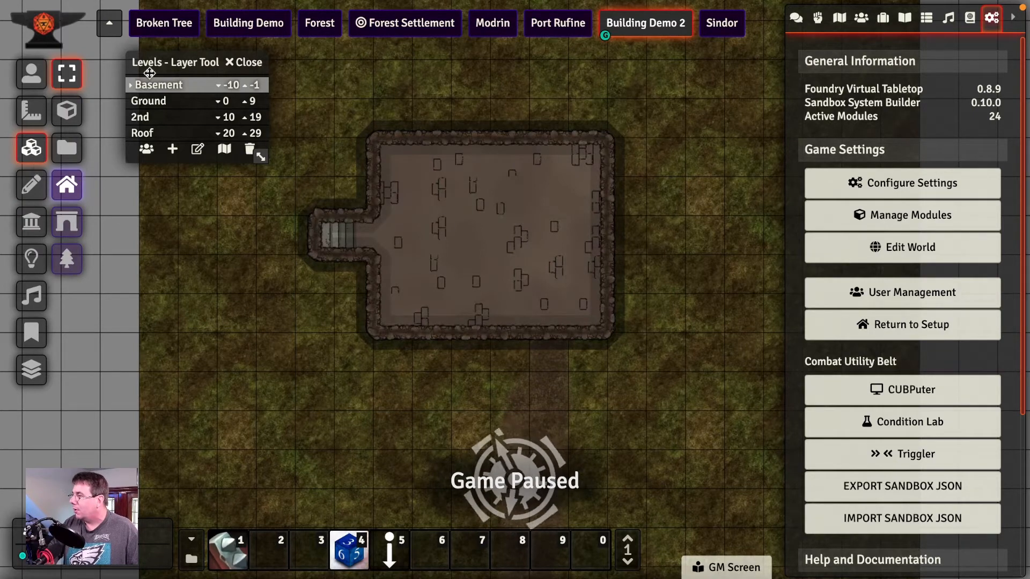
click(161, 100)
click(163, 86)
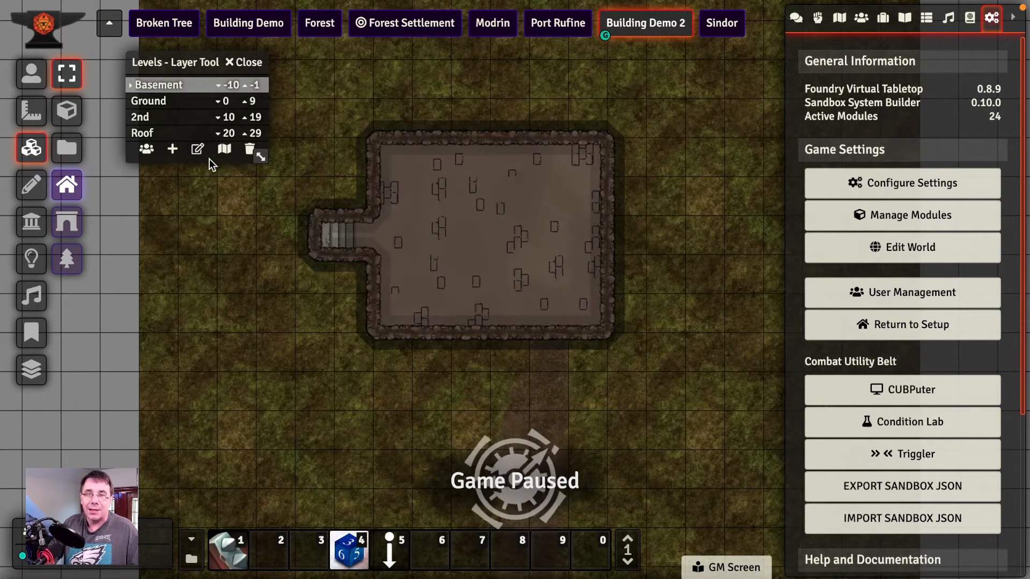
Draw a stair rectangle about 57 by 106 pixels over the indoor staircase on the Ground level.
click(148, 103)
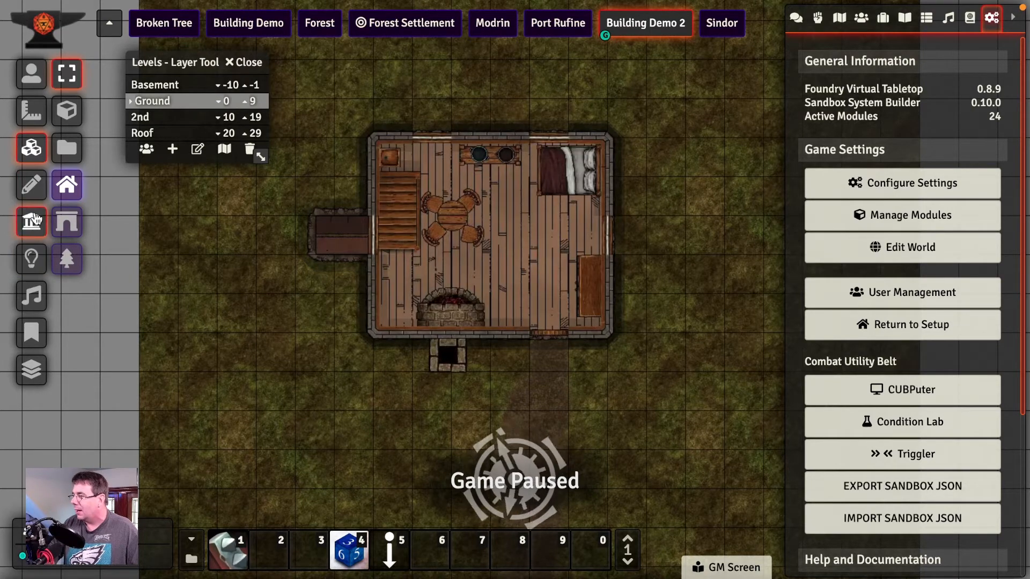
click(30, 185)
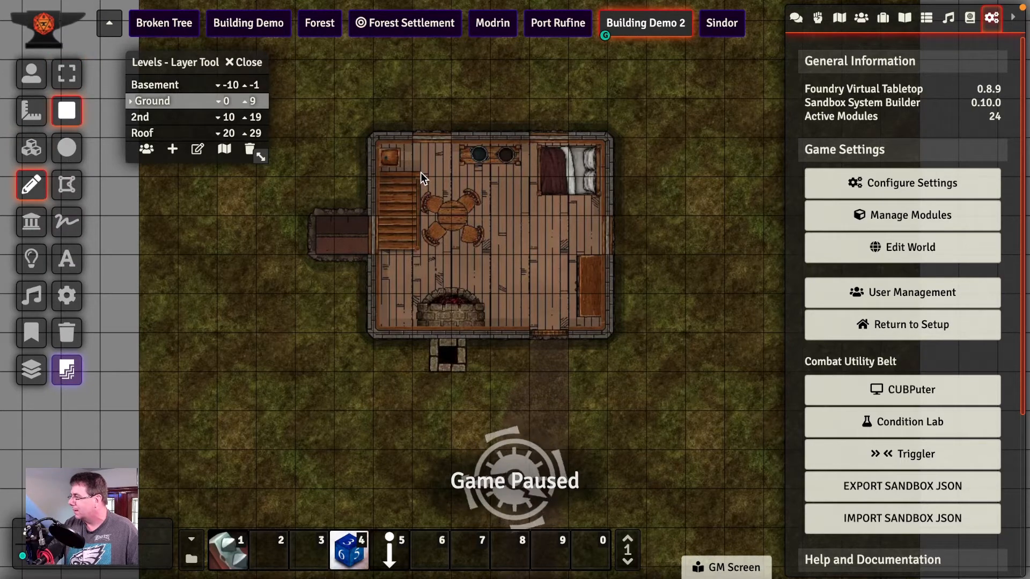
mouse_move(420, 172)
mouse_down()
mouse_move(414, 216)
mouse_move(379, 255)
mouse_up()
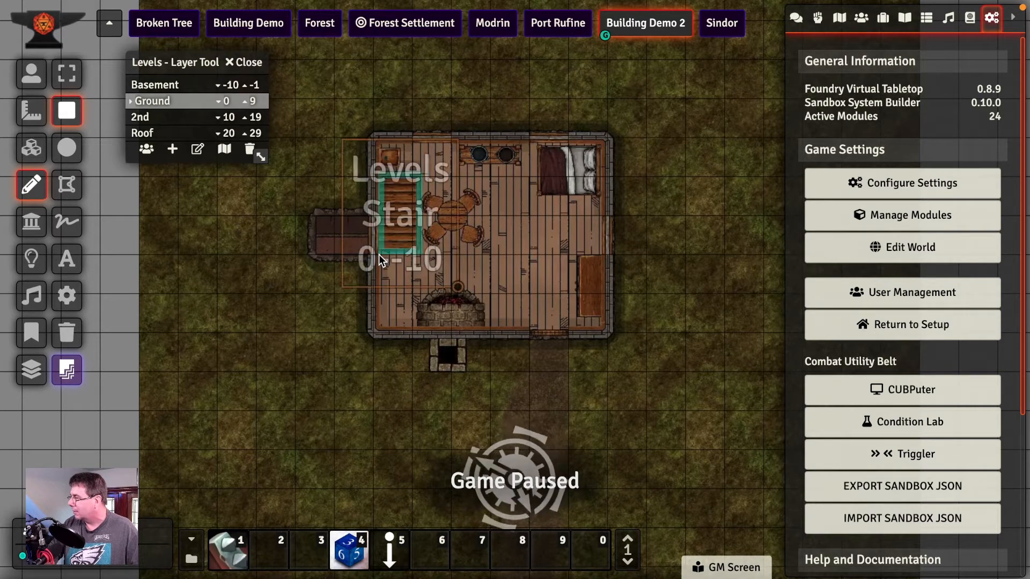
Label the indoor stair drawing 2nd and set its top elevation to 9.
double_click(411, 210)
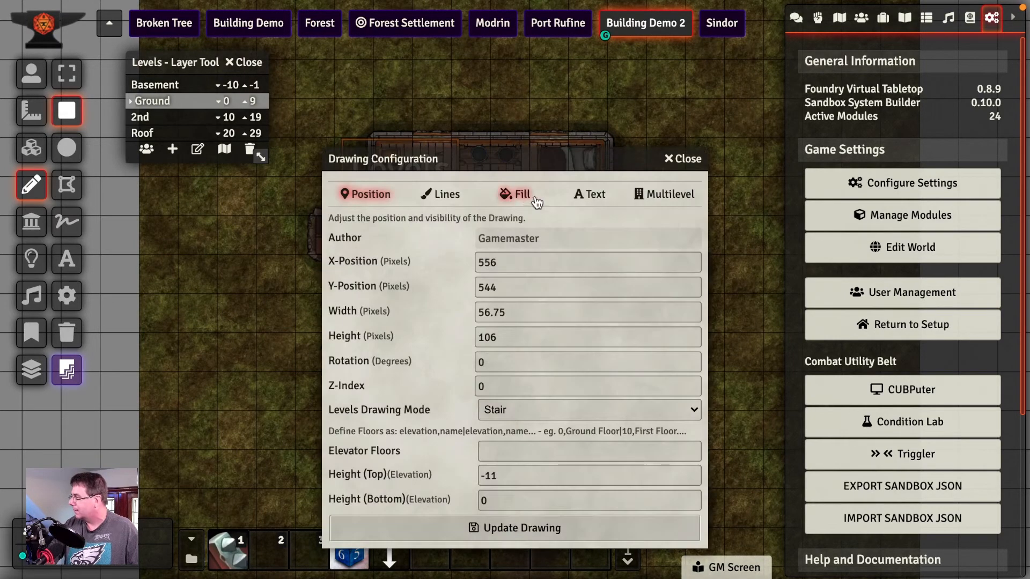
click(574, 199)
drag(477, 238, 563, 238)
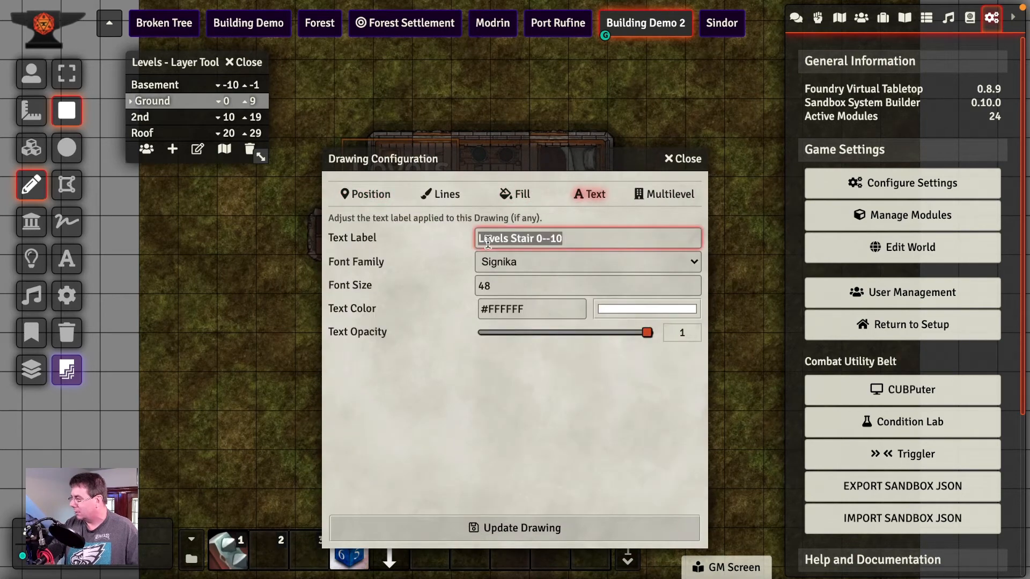
text(2nd)
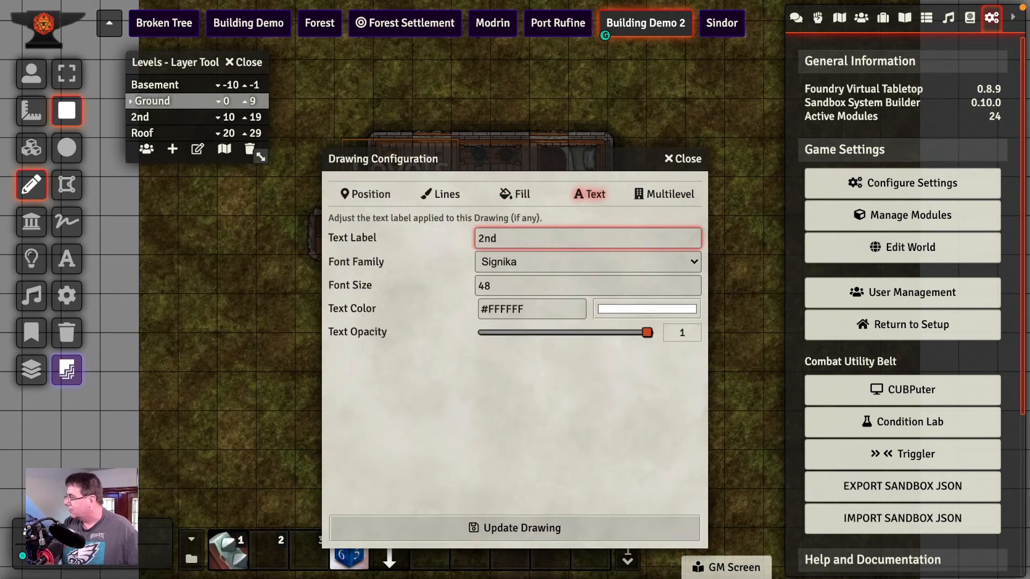
click(377, 196)
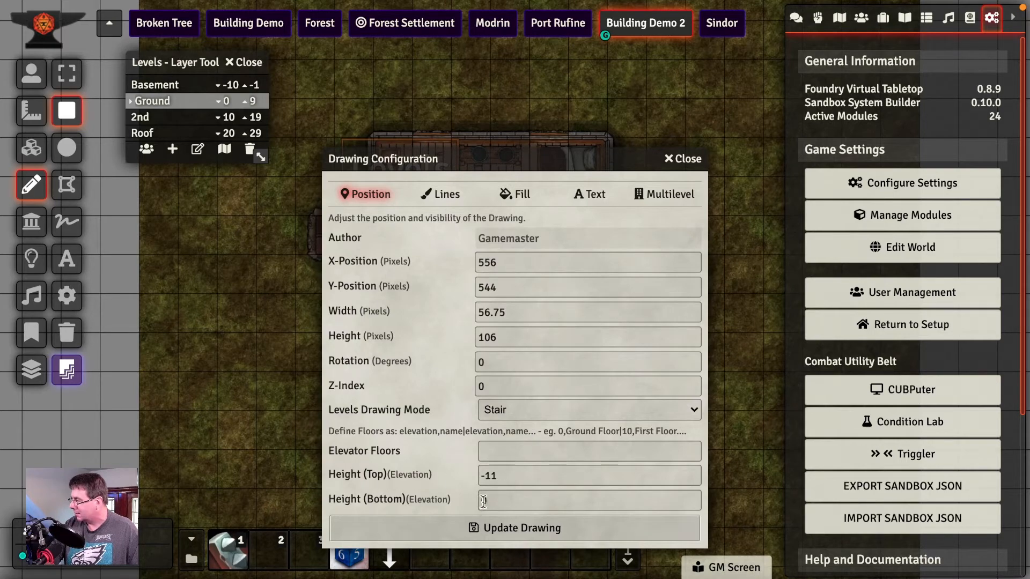
double_click(501, 474)
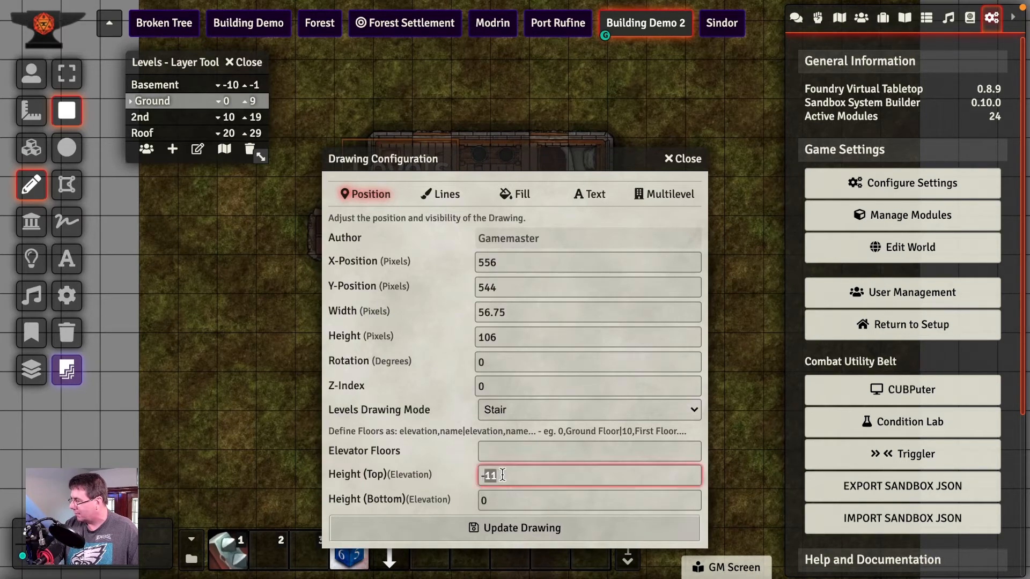
text(9)
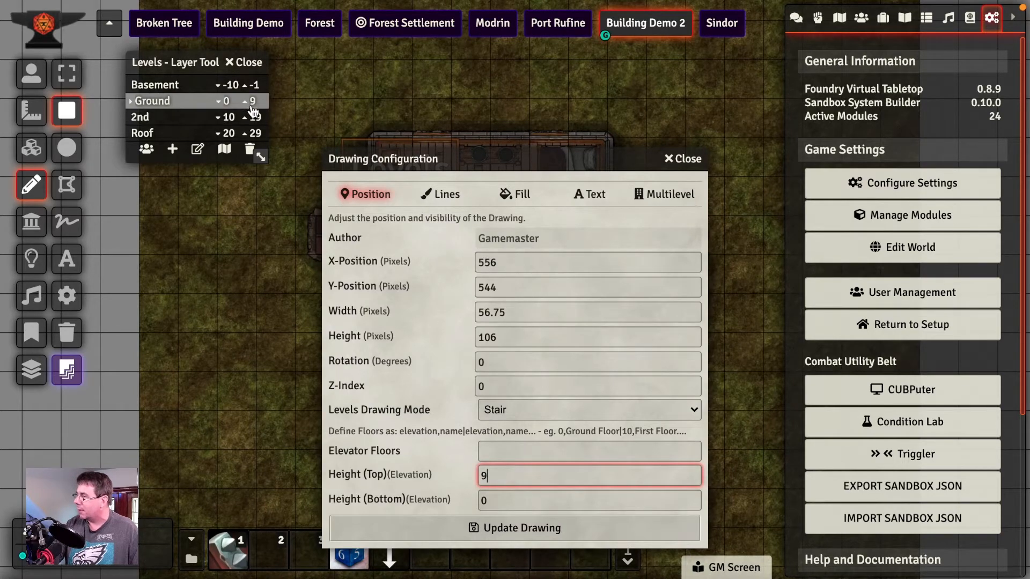
click(530, 534)
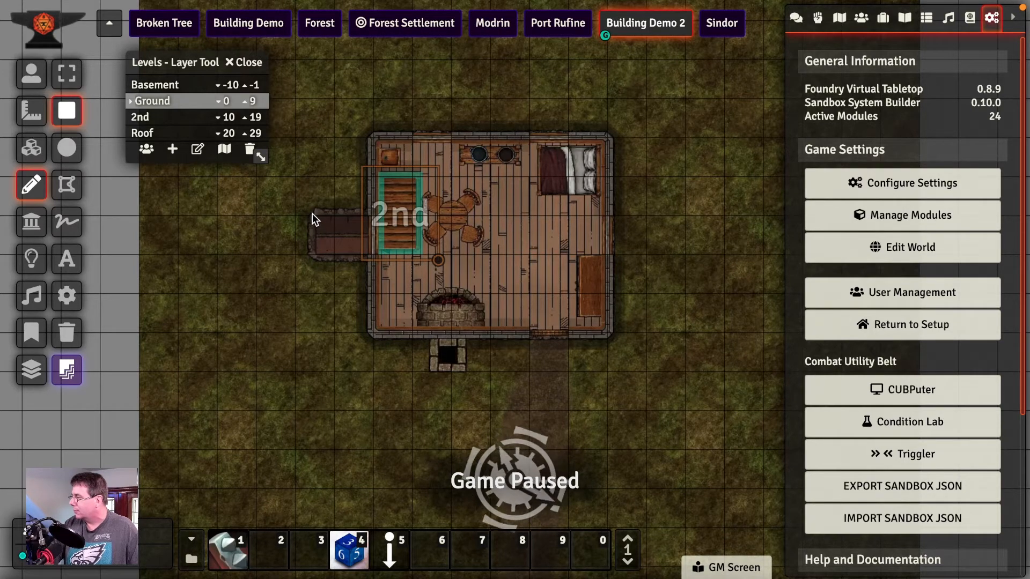
Draw a stair rectangle about 75 by 56 pixels over the west cellar entrance and enter base as its text label.
mouse_move(312, 214)
mouse_down()
mouse_move(313, 251)
mouse_move(371, 260)
mouse_up()
double_click(322, 223)
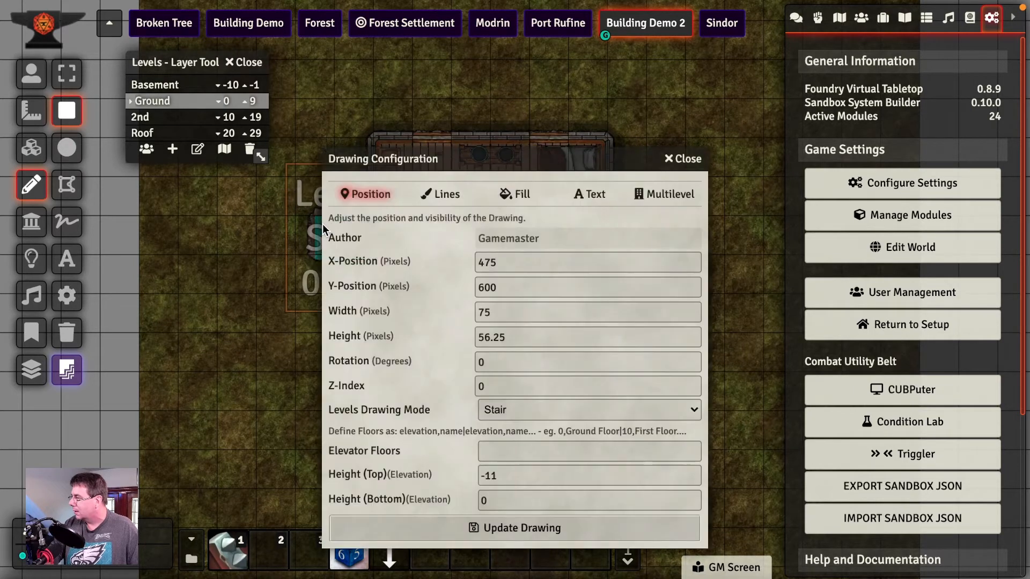
click(588, 193)
triple_click(509, 238)
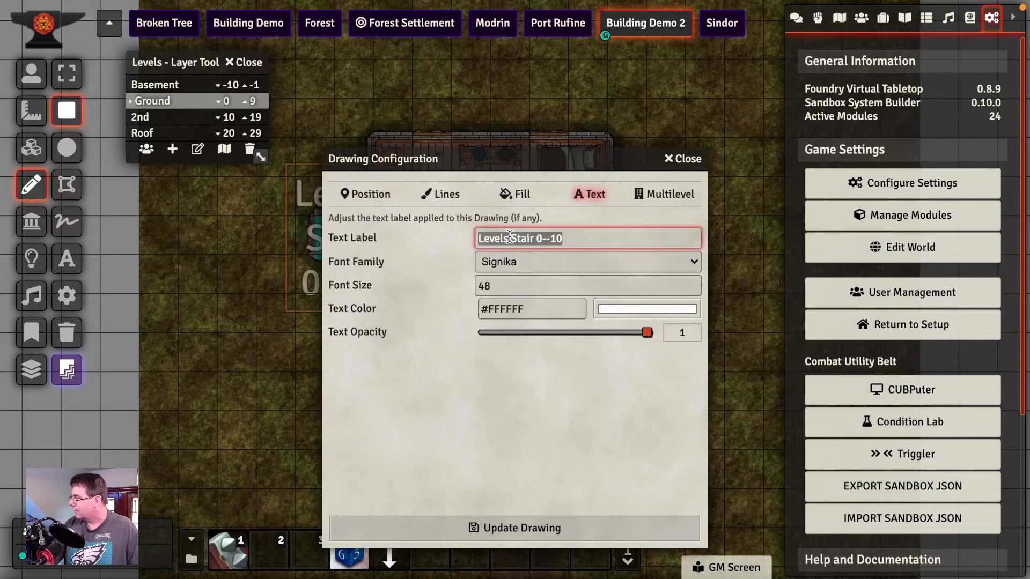
text(base)
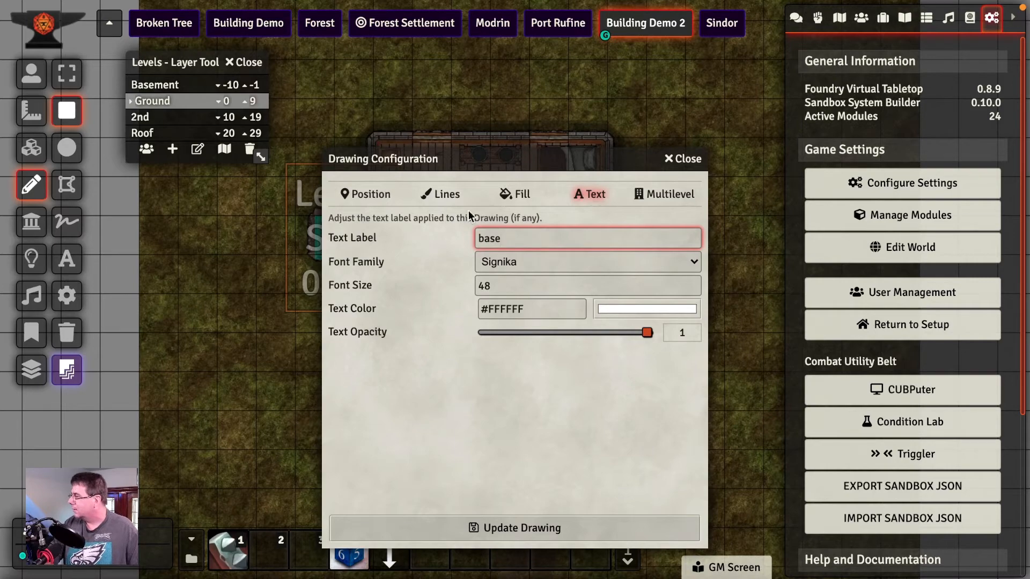
Set the cellar entrance drawing's top elevation to -1 and bottom elevation to -10.
click(365, 196)
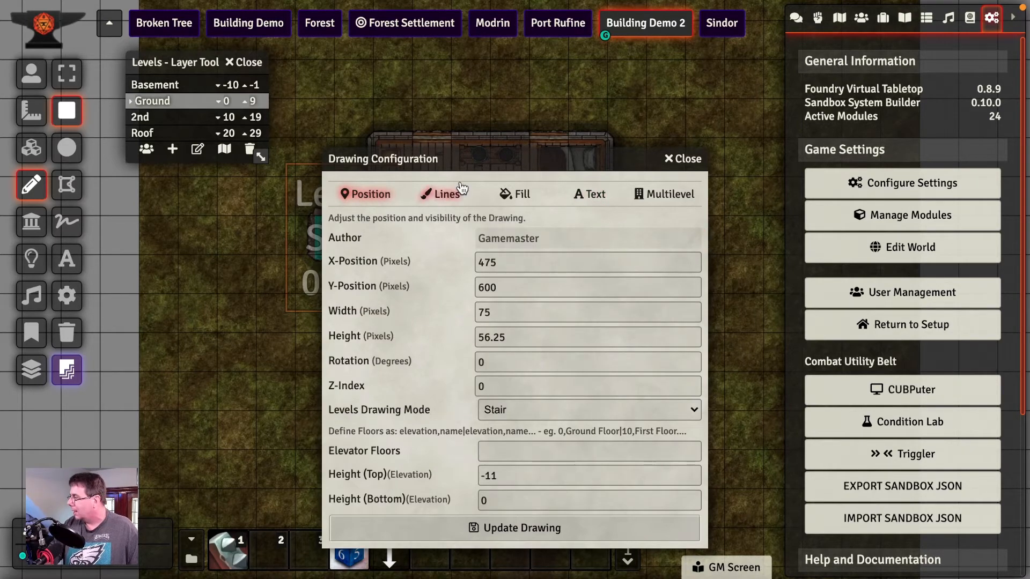
drag(465, 163, 409, 51)
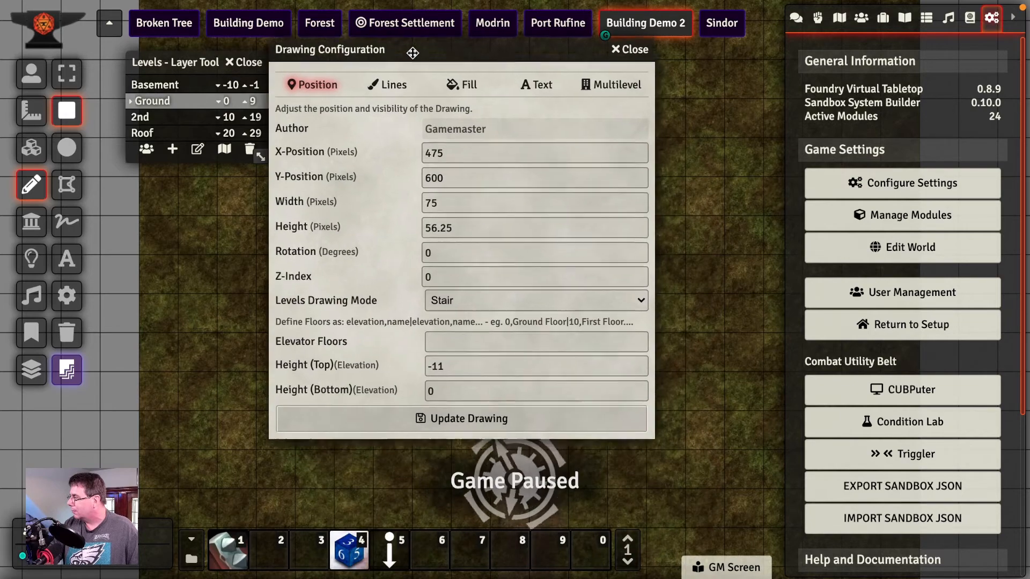
double_click(441, 363)
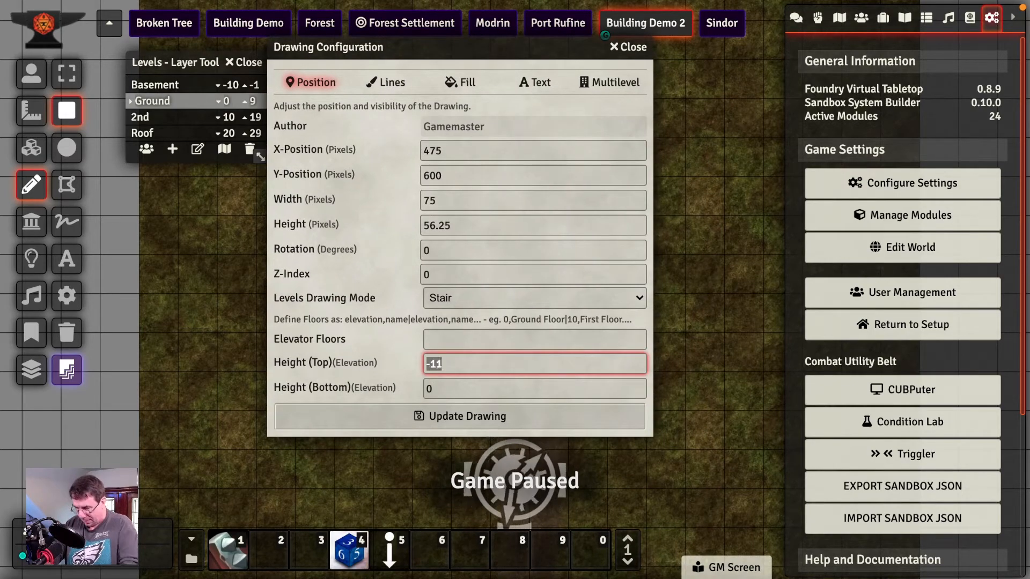
key(Tab)
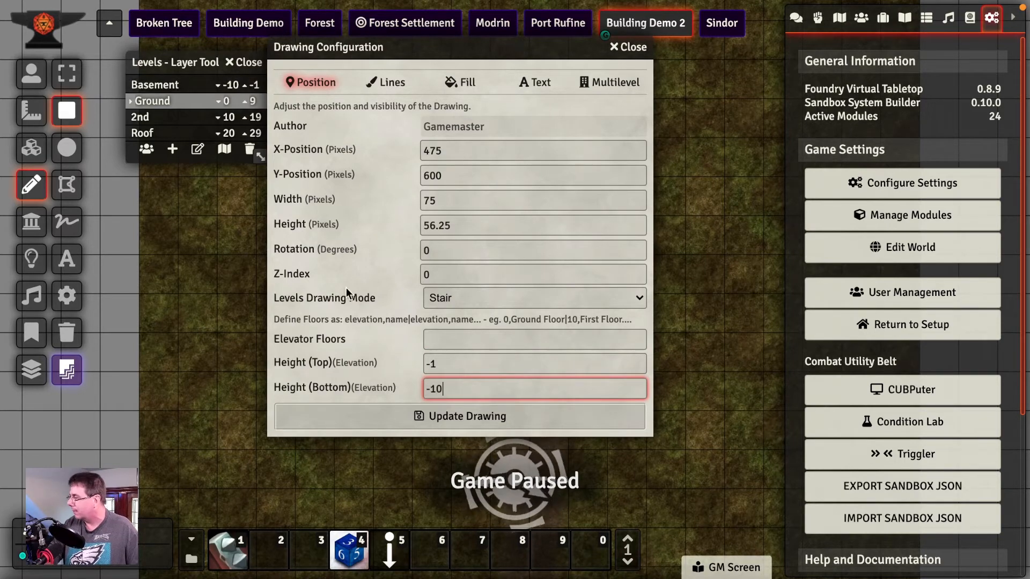
Change the cellar entrance drawing to Elevator mode with the floors 0,Ground|-10,Basement and apply the configuration.
click(475, 303)
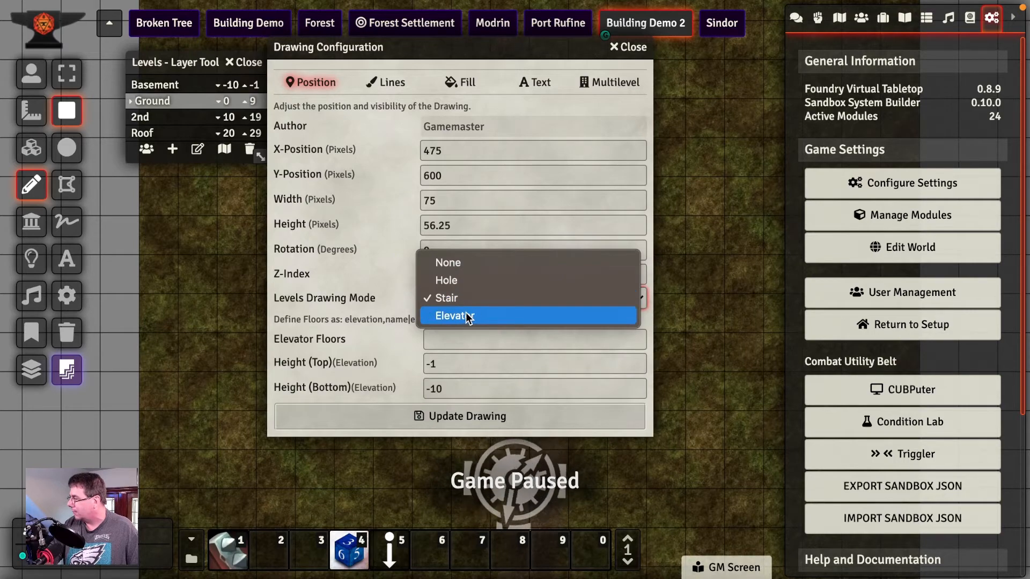
click(468, 316)
click(442, 337)
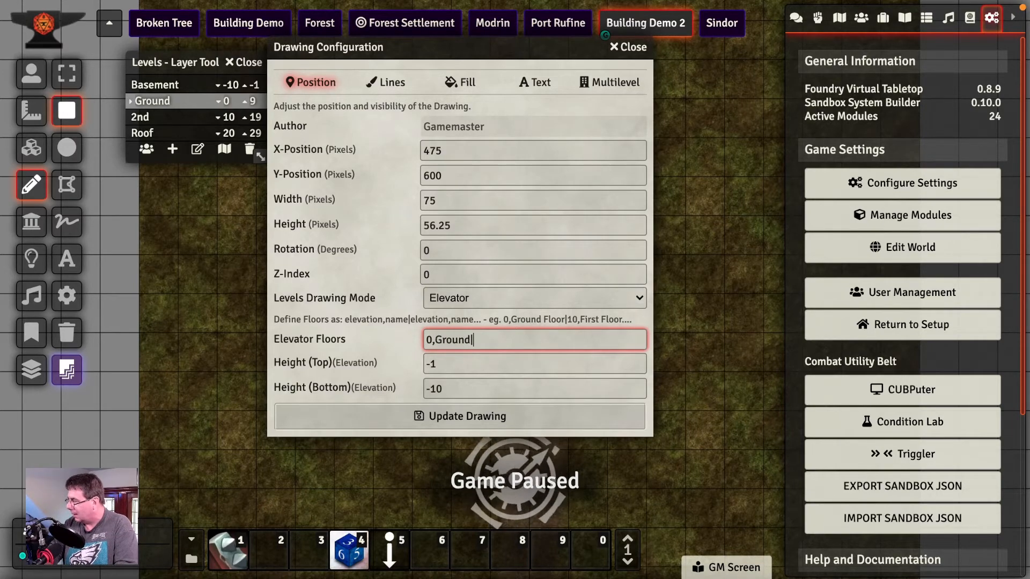
text(-10,)
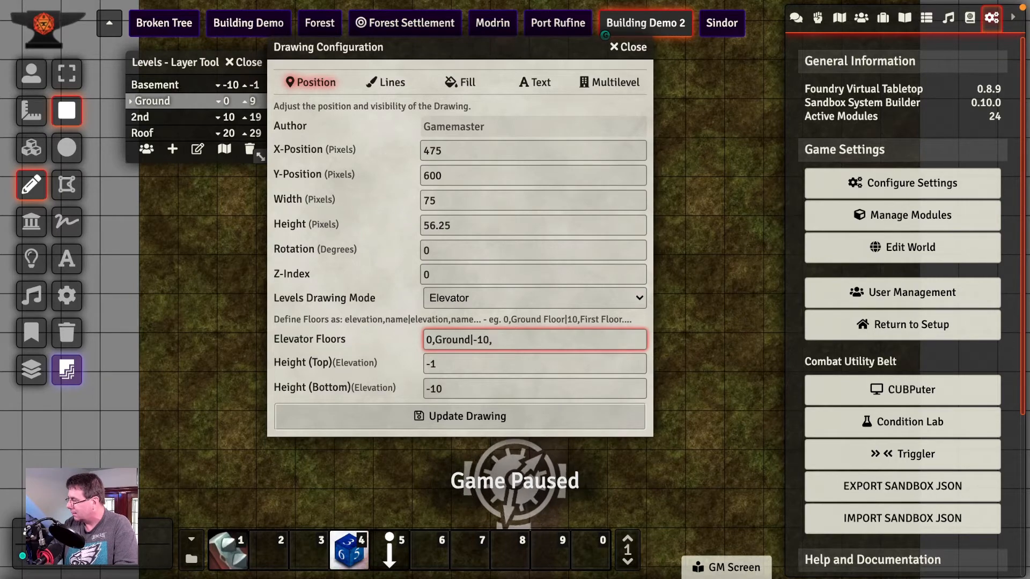
text(Basement)
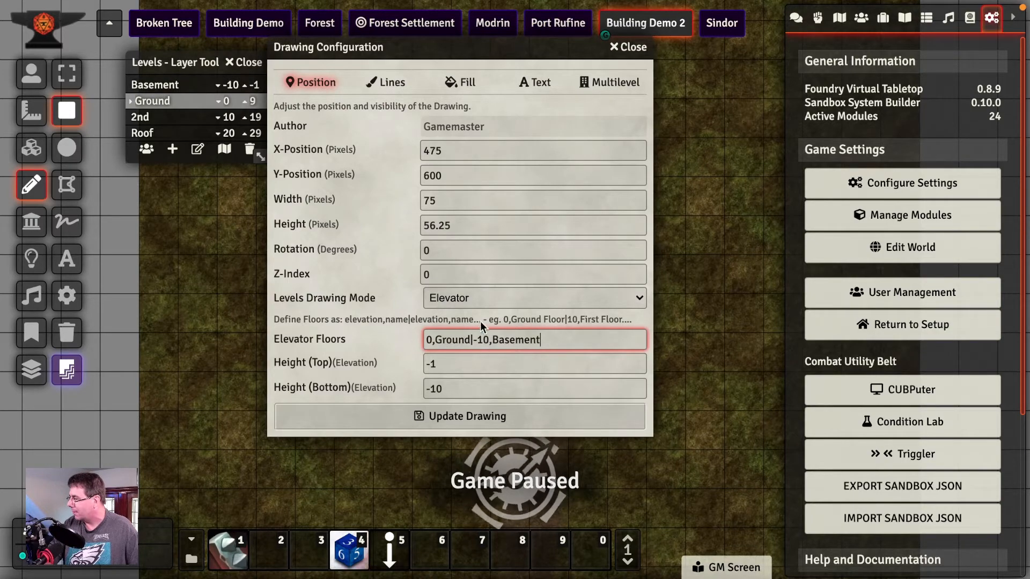
click(449, 413)
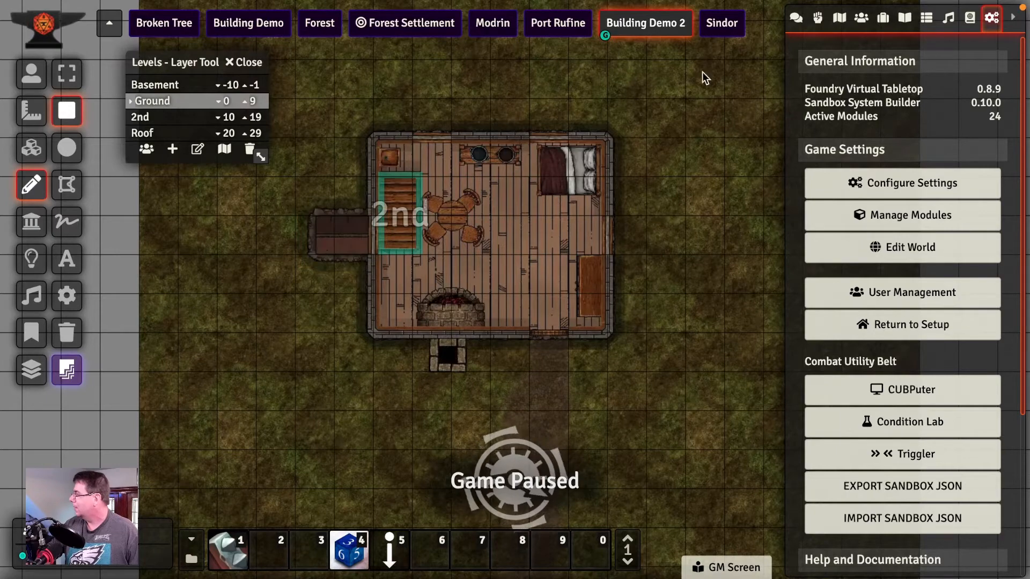
Place the first and fourth actors of the PC's folder side by side outside the south door and collapse the sidebar.
click(861, 24)
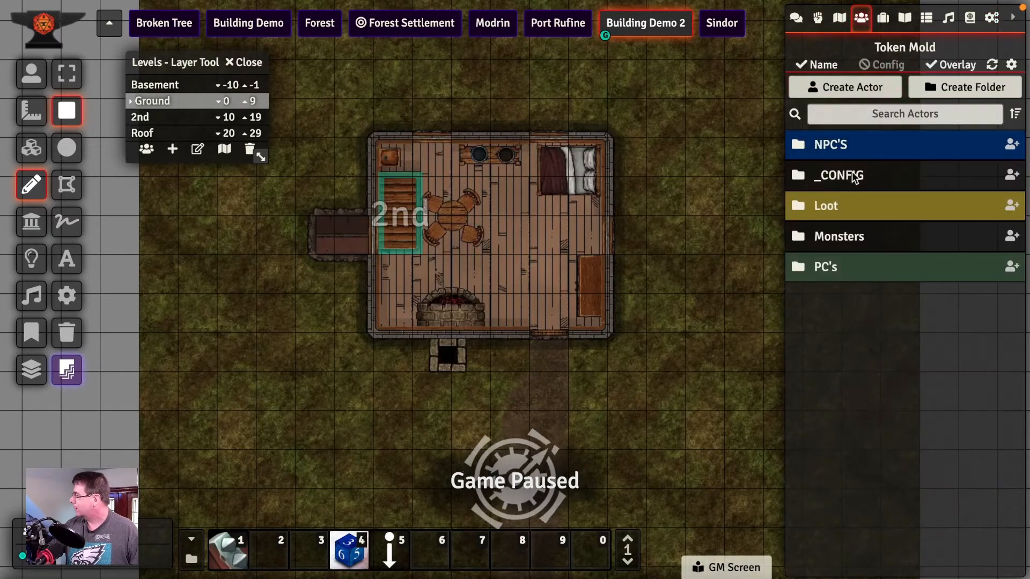
click(823, 265)
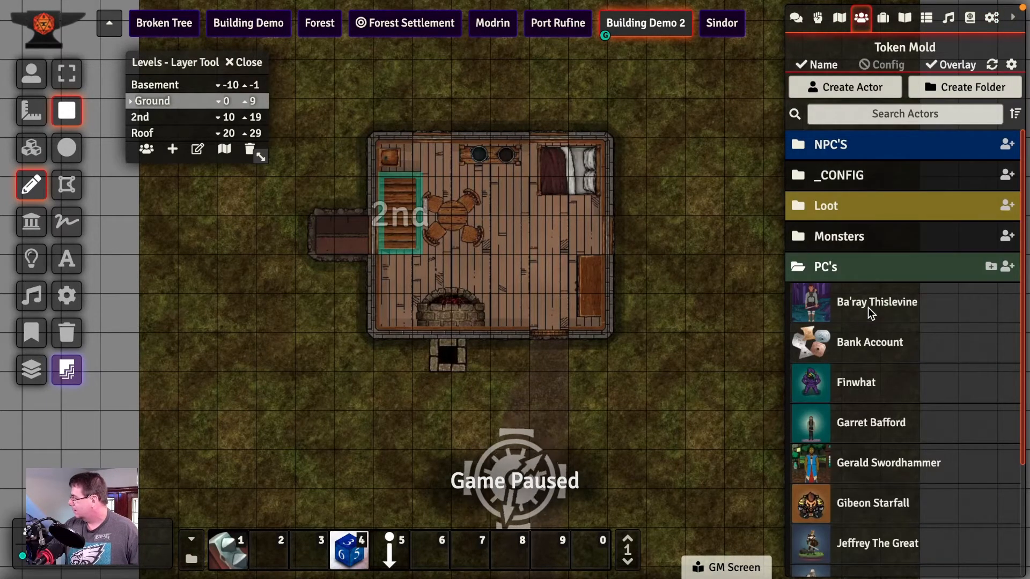
drag(869, 311, 587, 392)
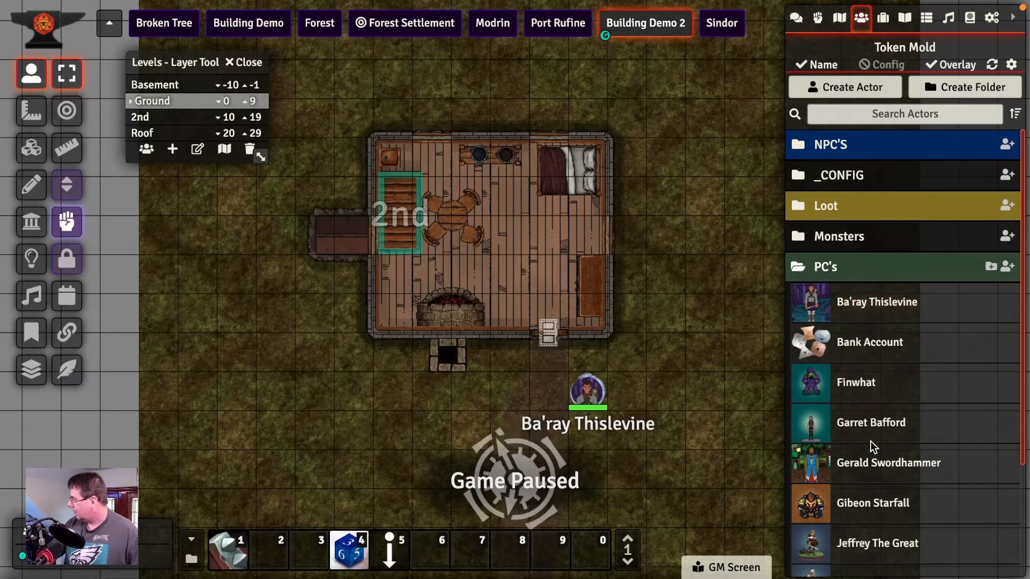
drag(870, 424, 640, 397)
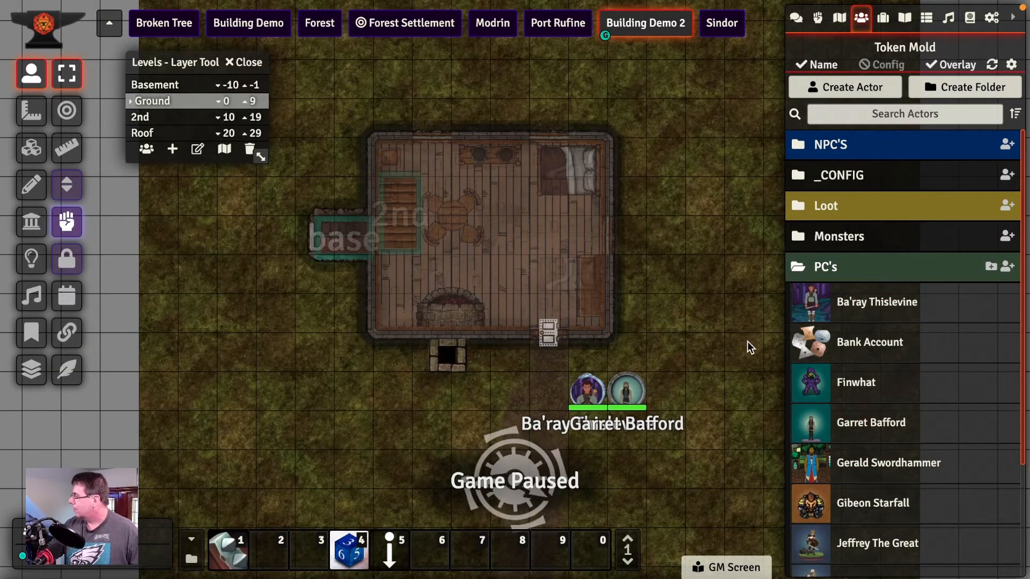
click(796, 19)
click(1015, 18)
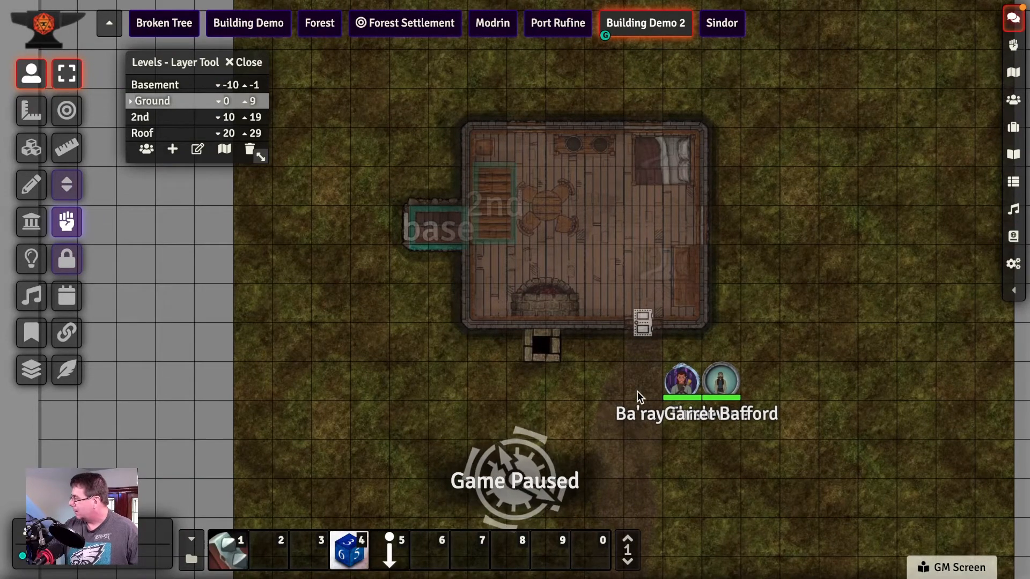
Select the western token outside the south door and check how the house appears from its point of view.
click(683, 391)
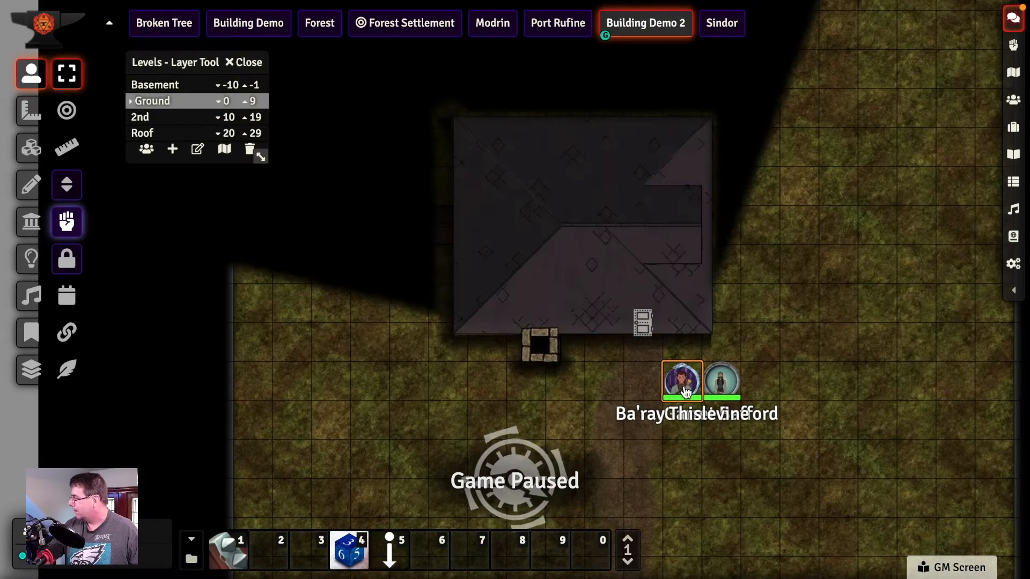
right_click(684, 391)
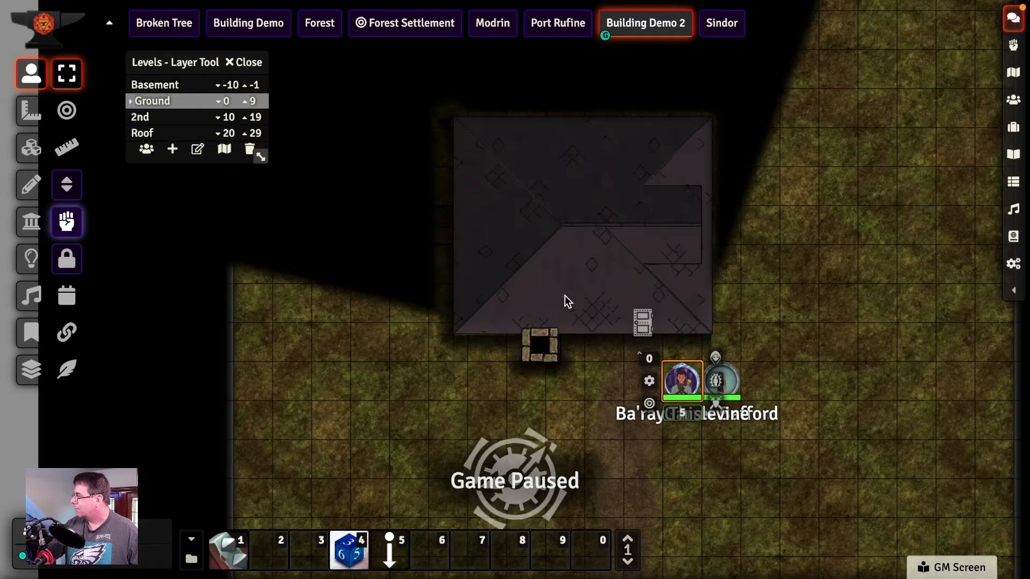
right_click(732, 383)
click(783, 381)
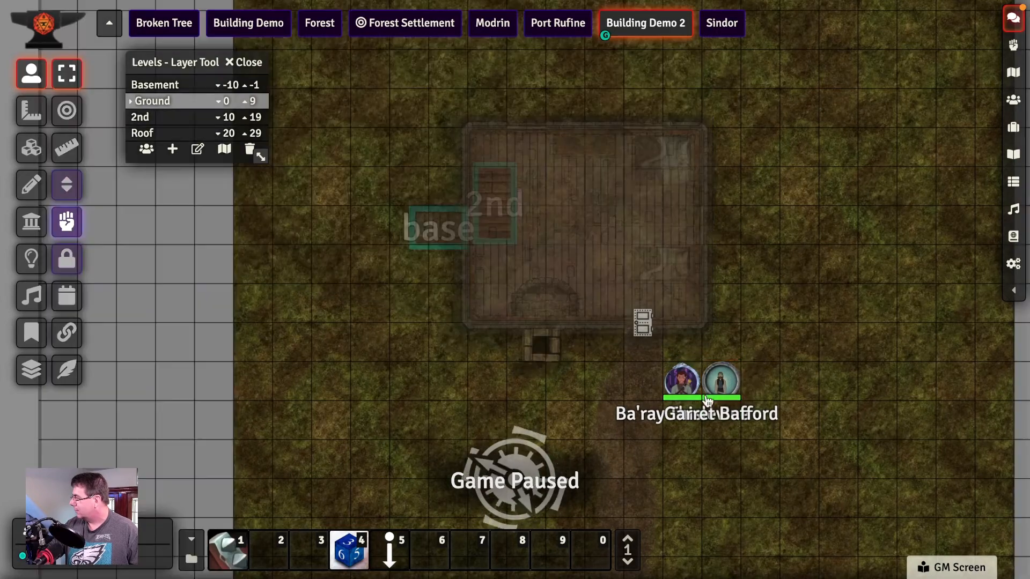
click(680, 389)
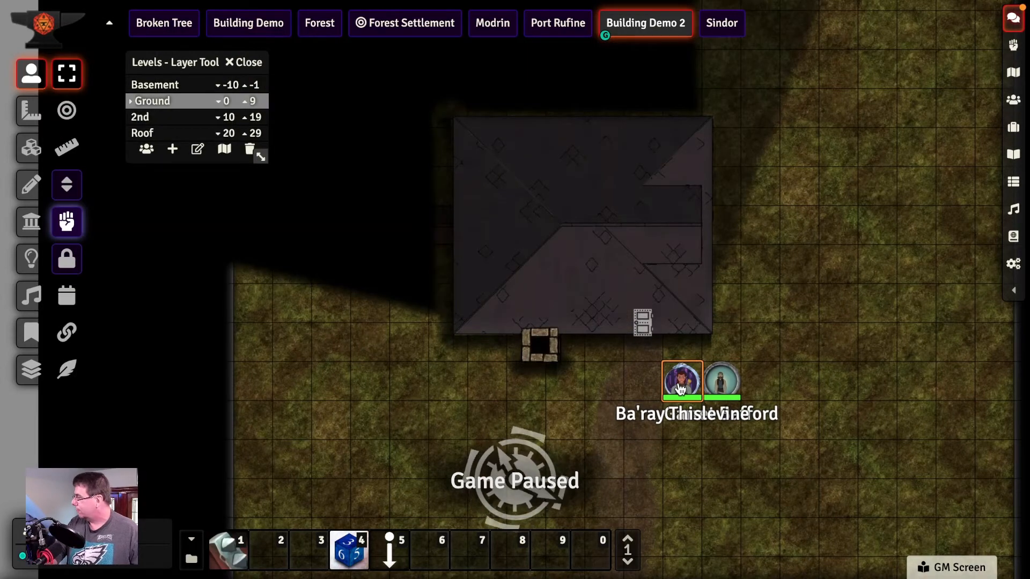
Move the selected token against the house's south wall and open the south door to check the view inside.
key(Up)
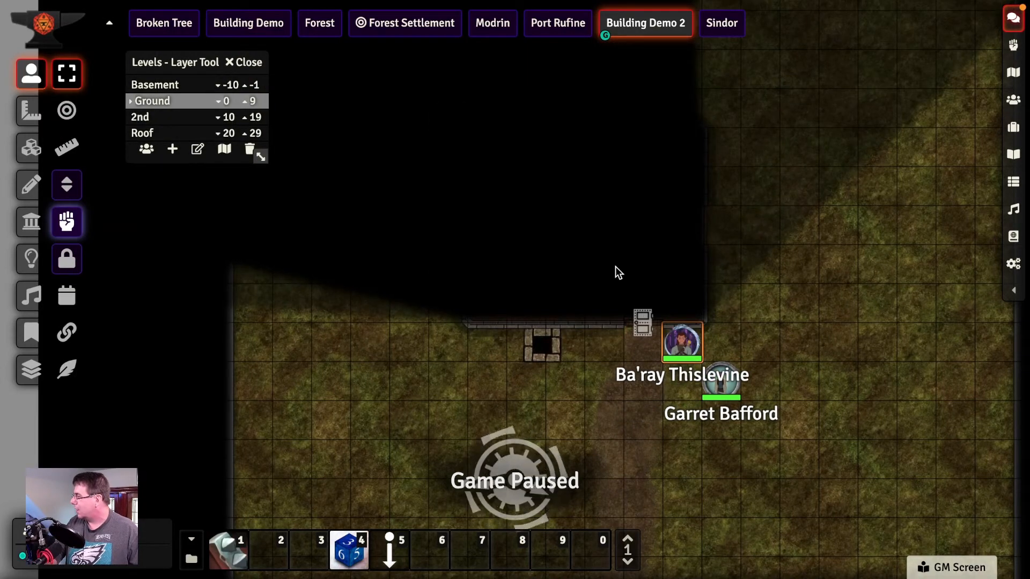
click(643, 332)
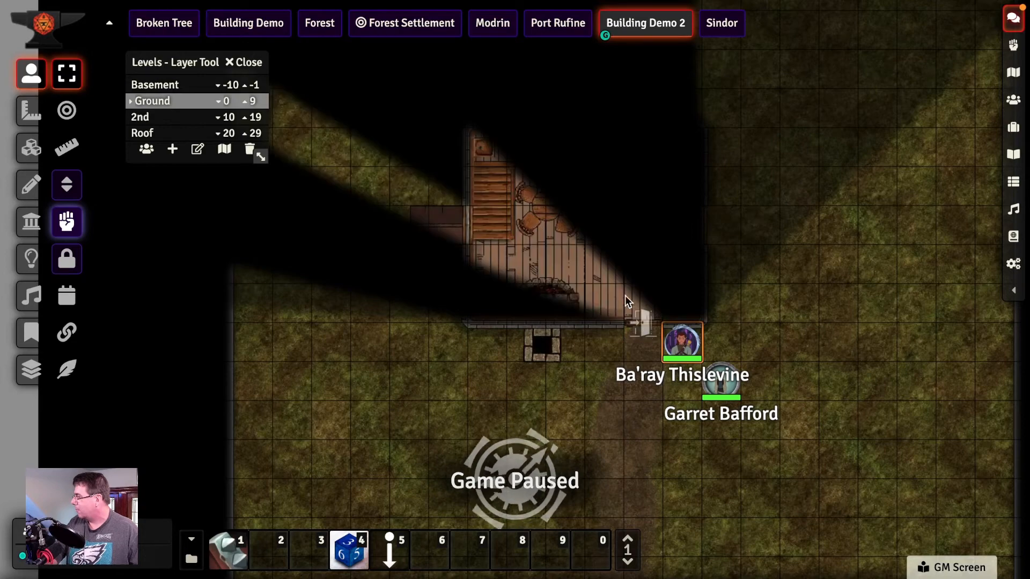
key(Right)
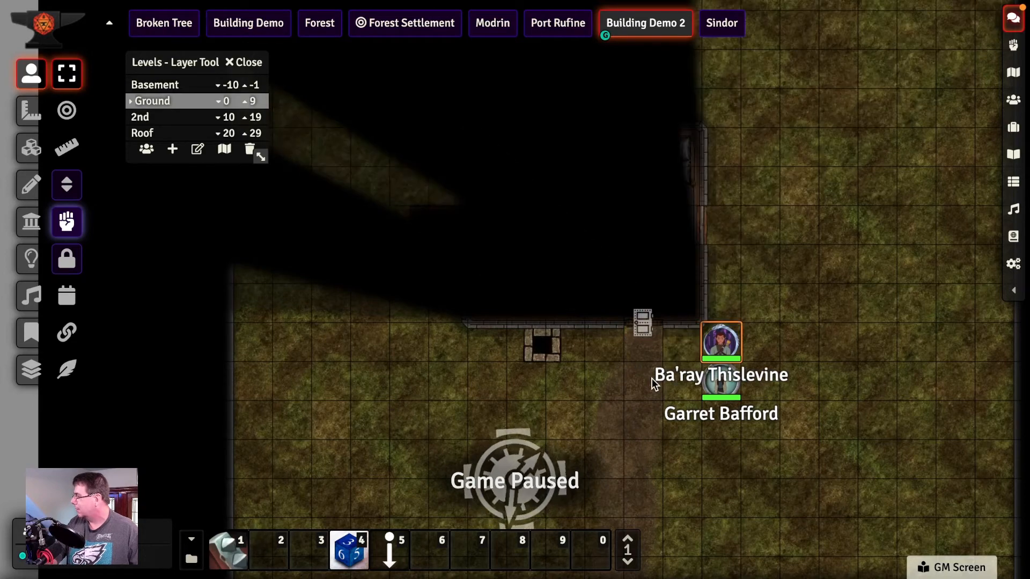
Move the token north along the outside of the east wall to just beyond the northeast corner.
key(Up)
key(Up)
key(Up)
key(Up)
key(Up)
key(Up)
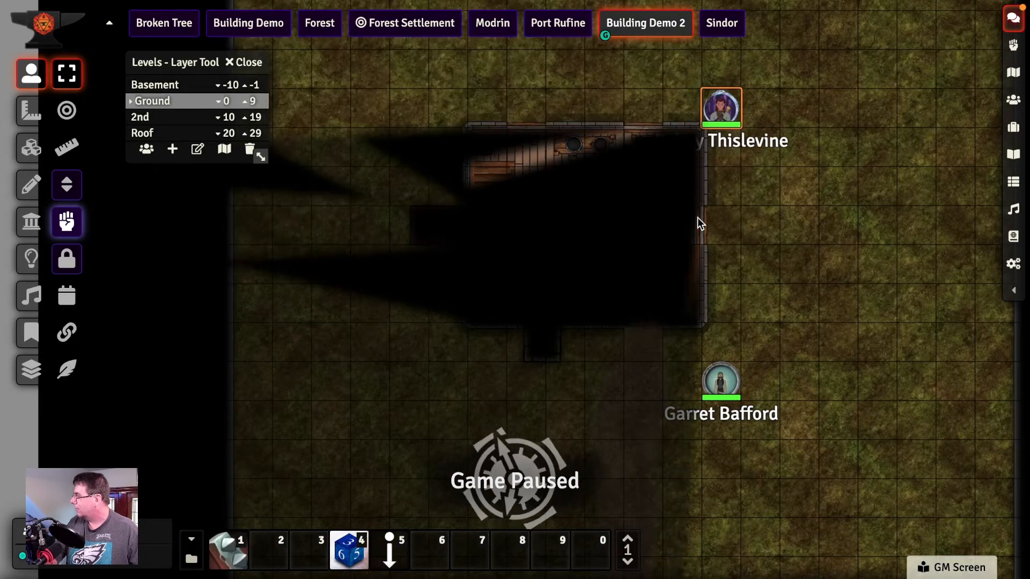
Move the token west along the outside of the north wall to check the view through the windows.
key(Left)
key(Left)
key(Left)
key(Left)
key(Left)
key(Left)
key(Left)
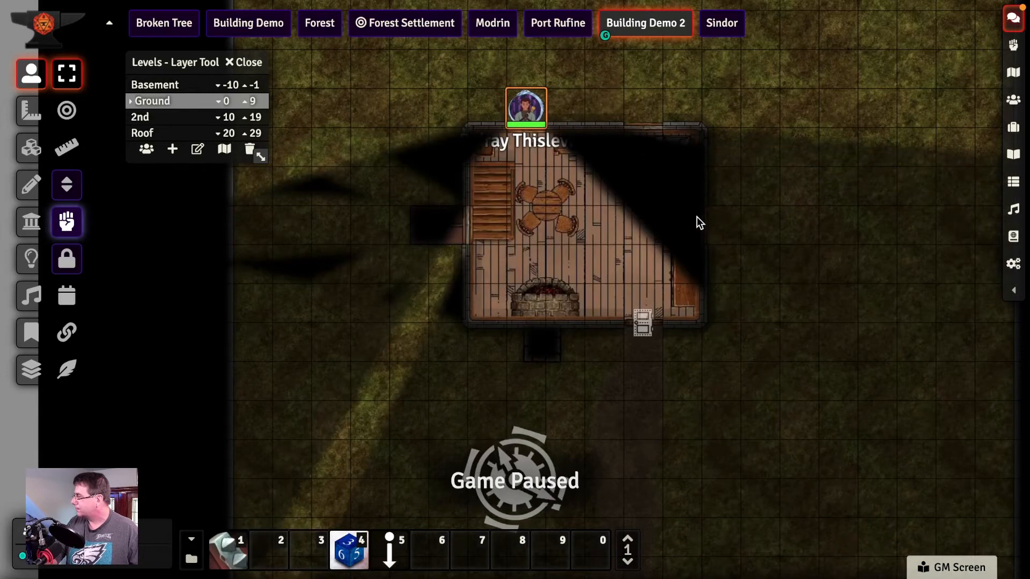
Move the token down onto the cellar entrance, send it to the Basement floor and dismiss the floor choice.
key(Down)
key(Down)
key(Down)
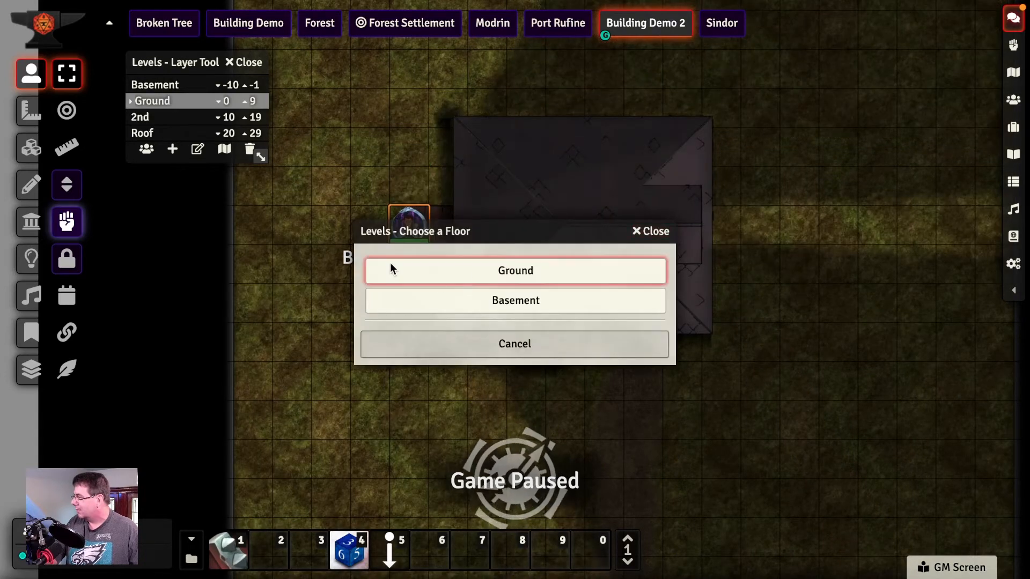
click(508, 300)
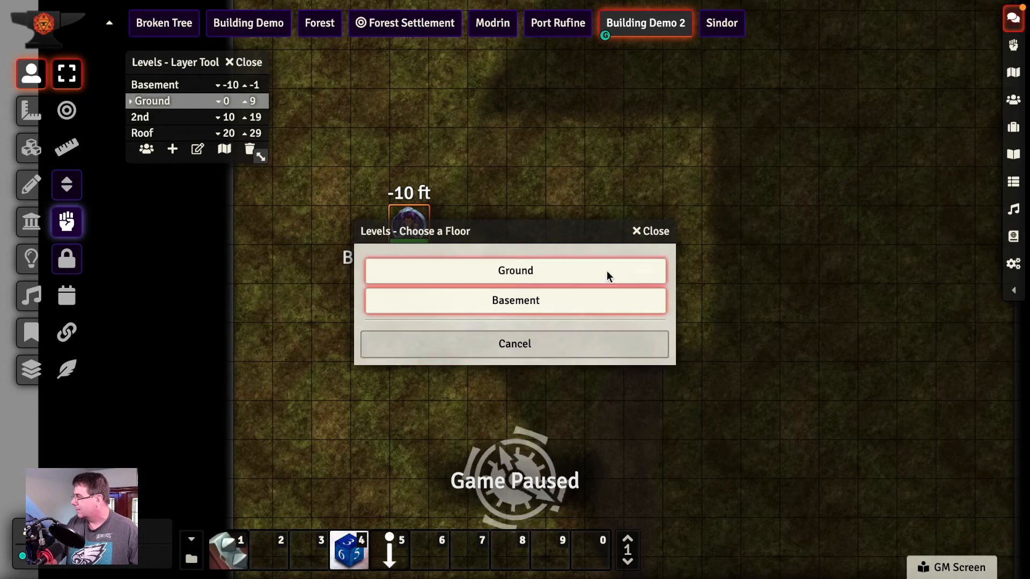
click(646, 230)
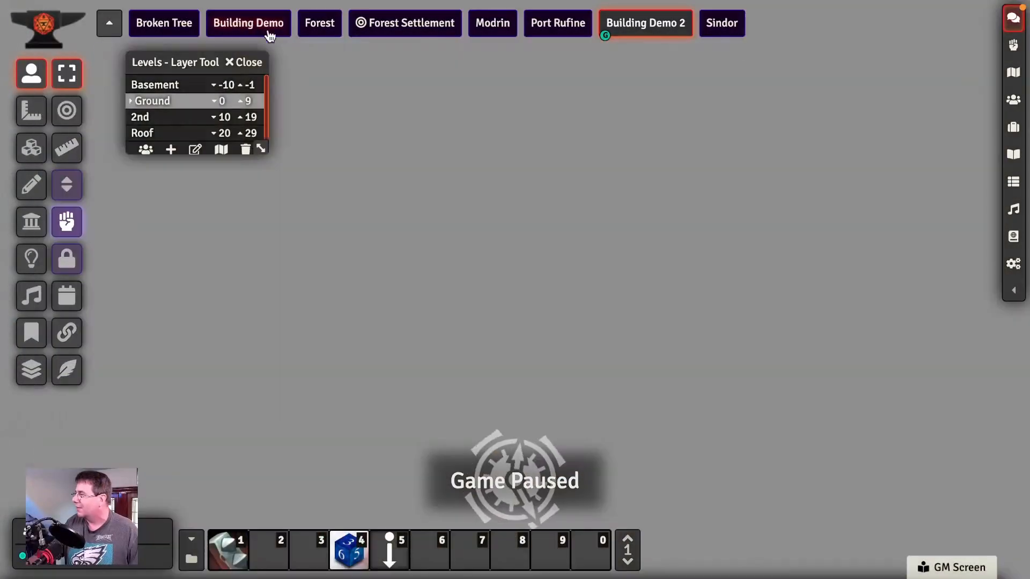
Examine the basement tile's Overhead settings on the Basement level of the Building Demo scene for comparison.
click(249, 23)
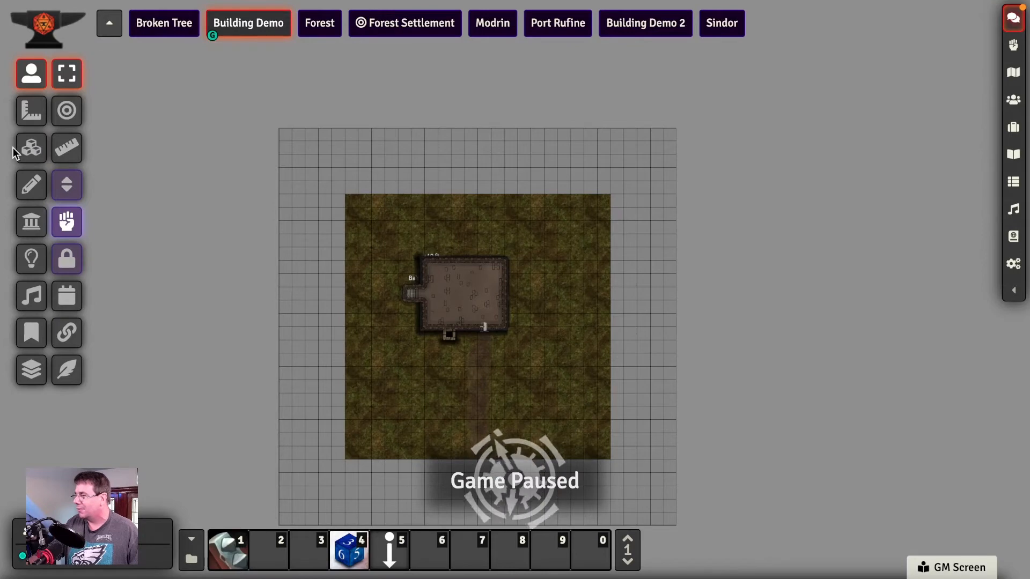
click(31, 149)
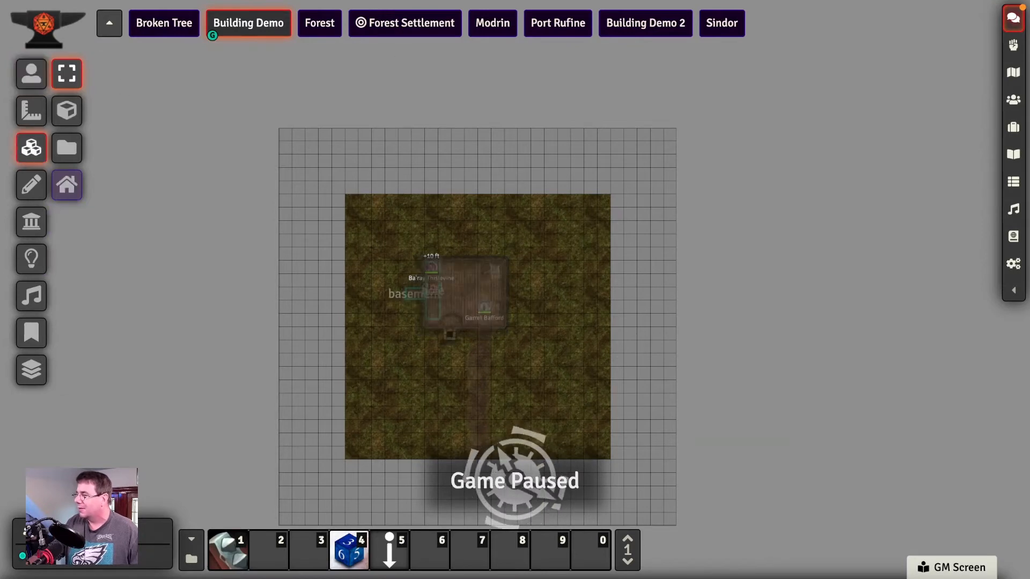
click(31, 370)
click(66, 73)
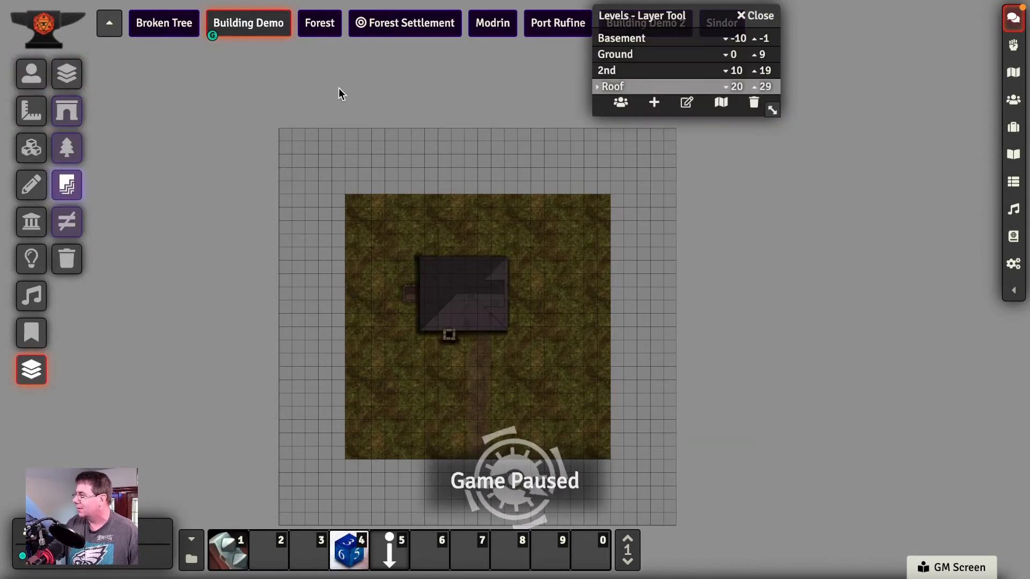
click(630, 38)
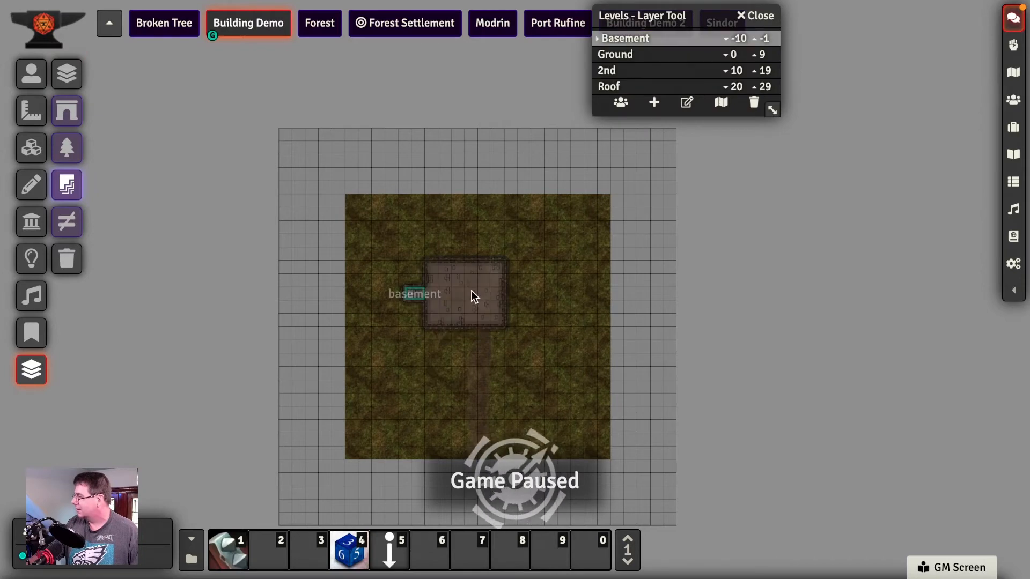
click(21, 148)
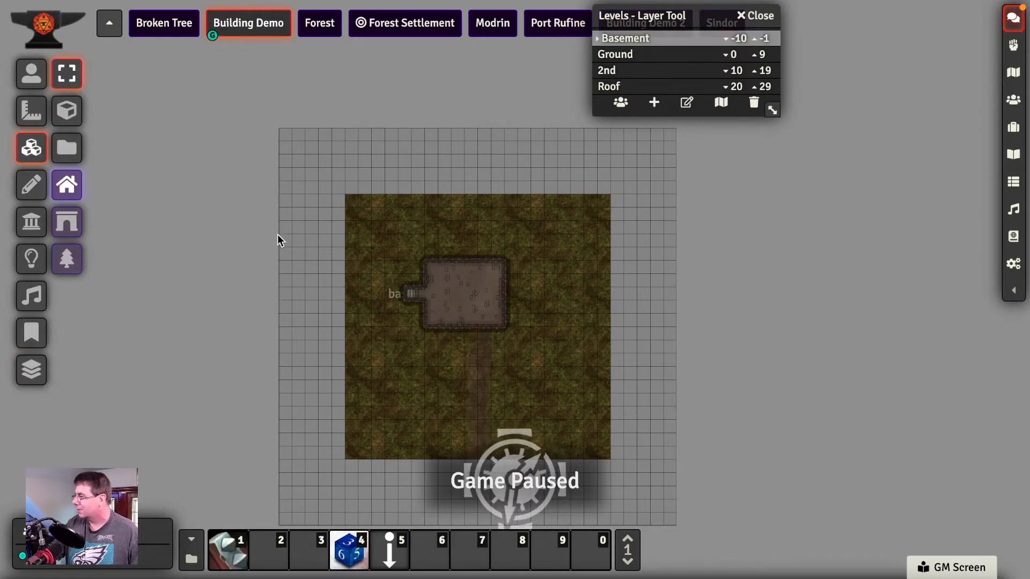
double_click(473, 273)
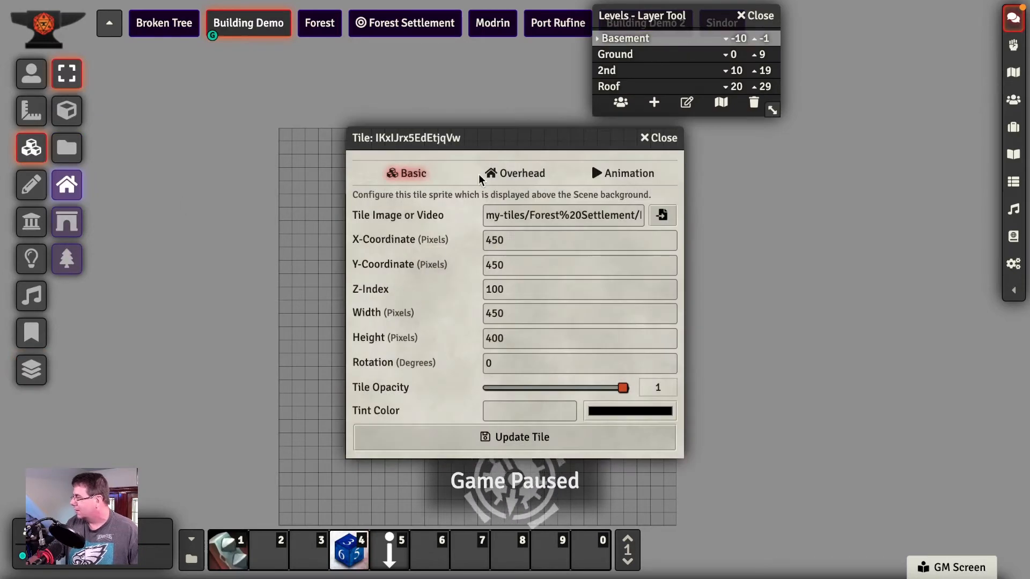
click(507, 177)
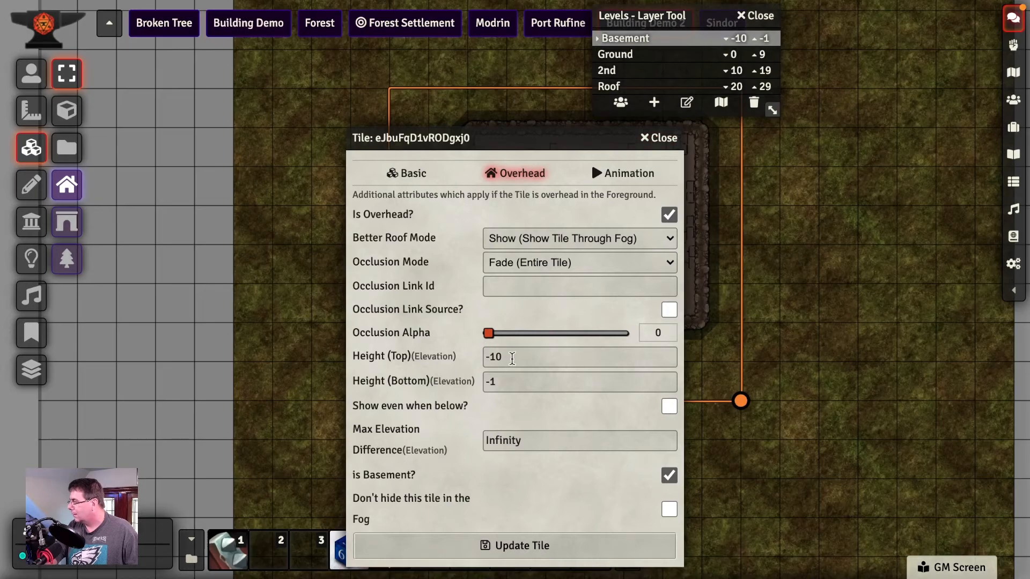
Set the basement tile's top elevation to -1 and bottom elevation to -10 and update the tile.
click(512, 358)
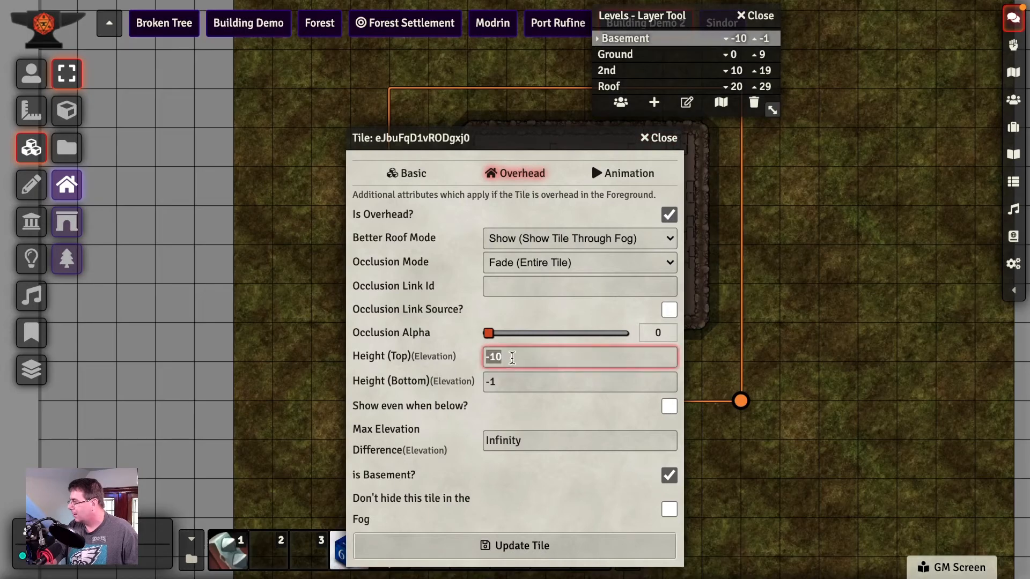
key(Tab)
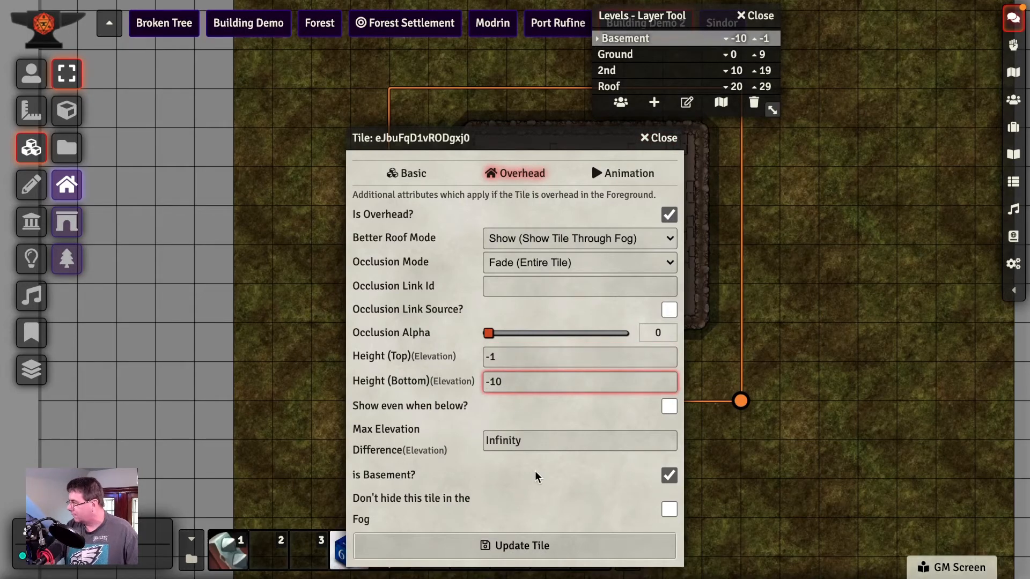
click(522, 549)
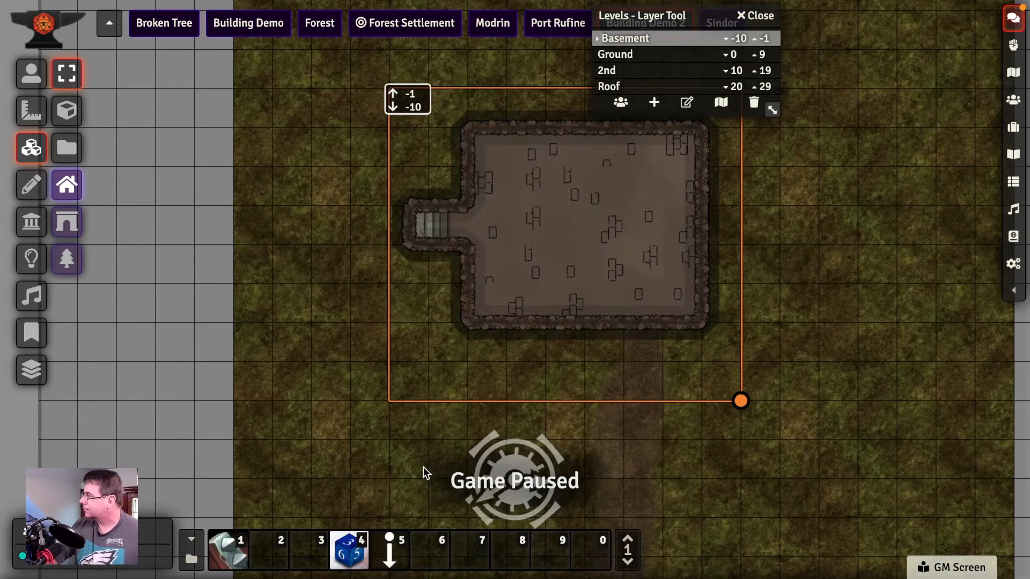
On the Ground level, move the token north of the cellar entrance onto it and send it to the Basement floor.
click(31, 74)
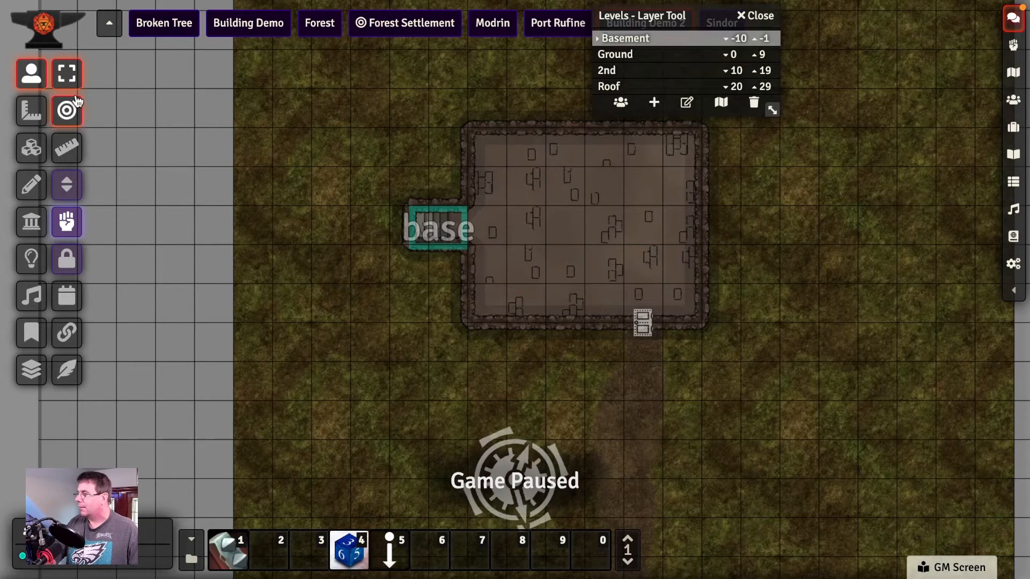
click(626, 56)
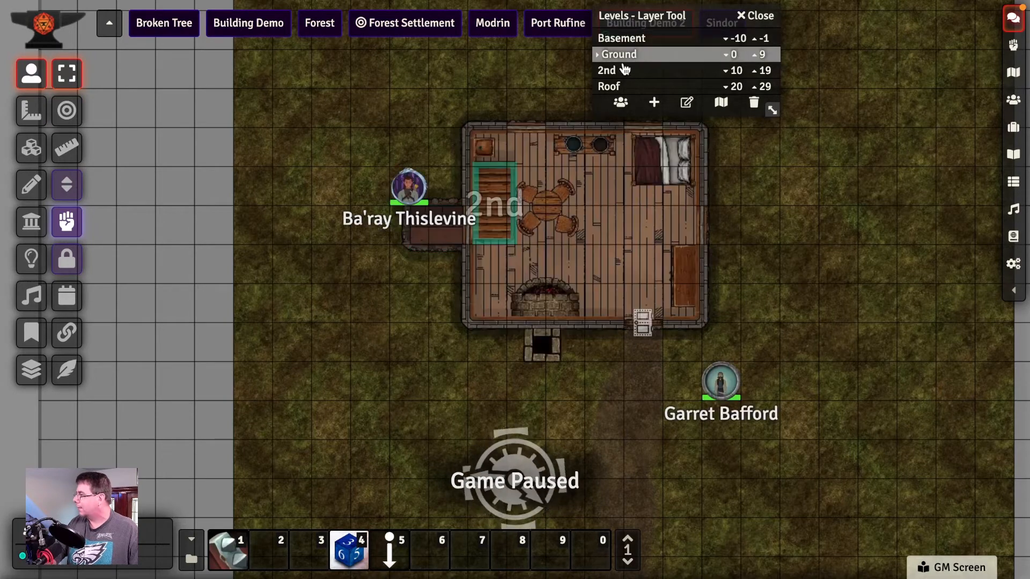
click(410, 190)
key(Down)
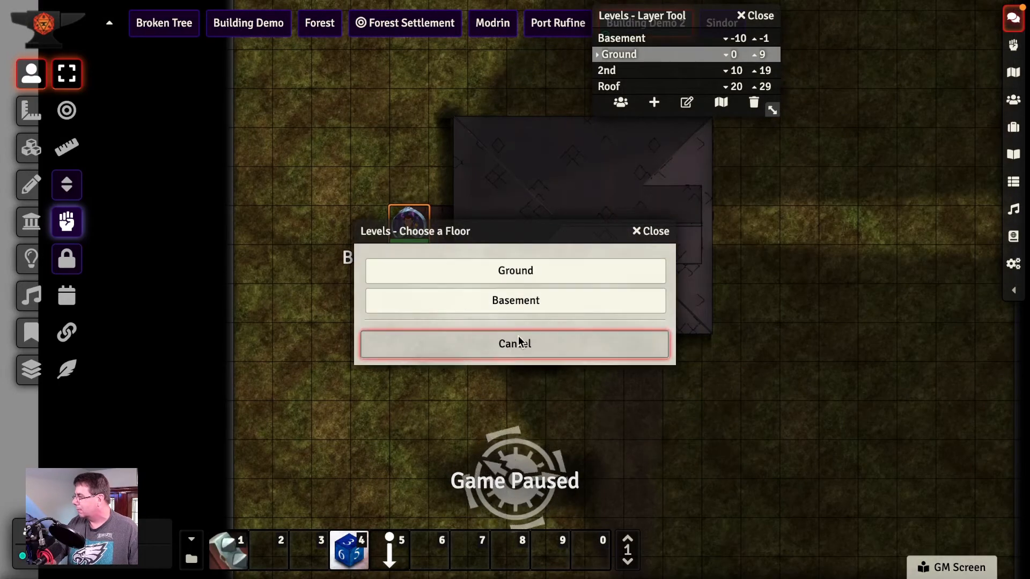
click(498, 301)
click(502, 342)
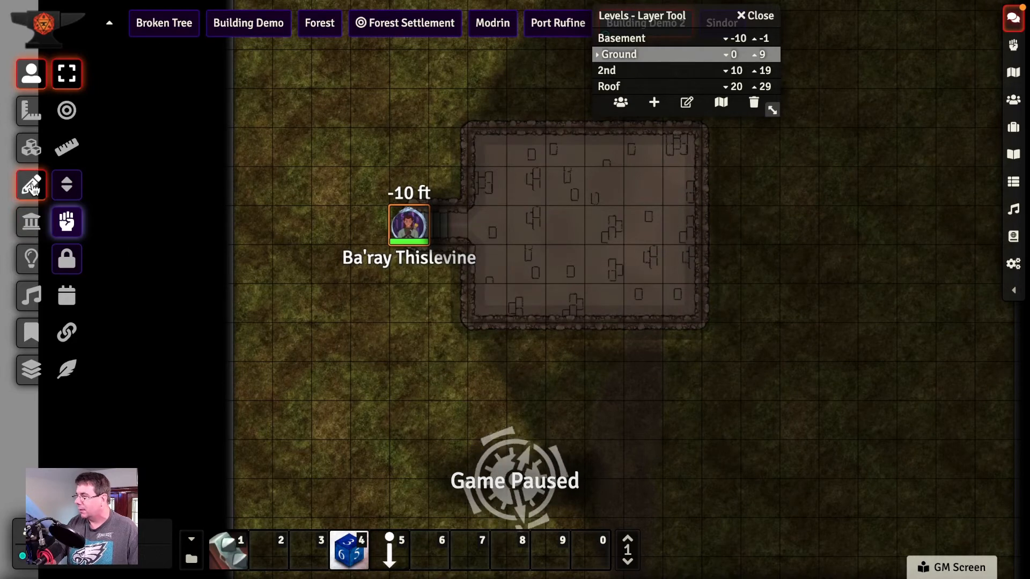
On the Basement level, extend the cellar stairwell's side walls and end wall west to enclose the token.
click(31, 221)
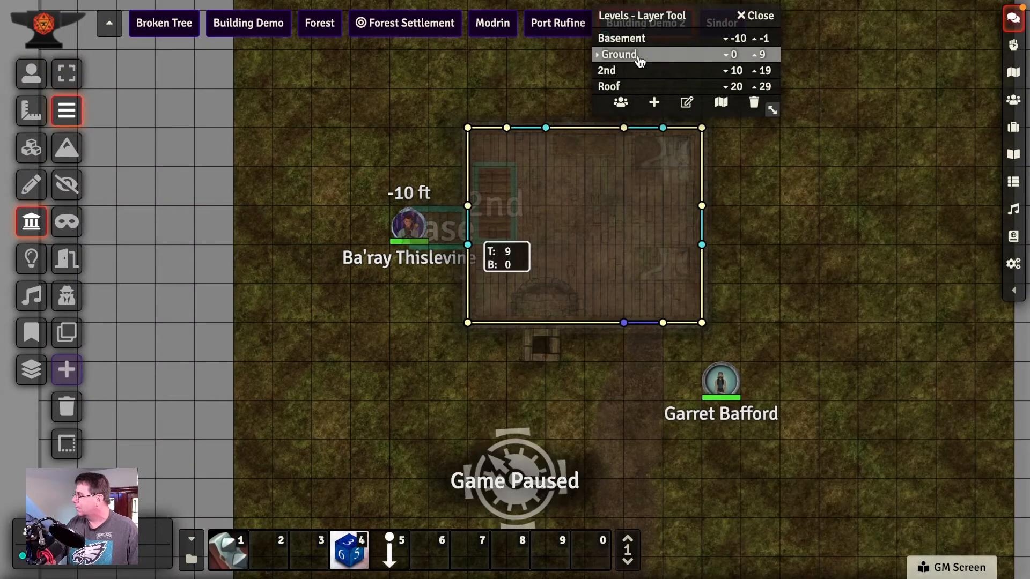
click(615, 39)
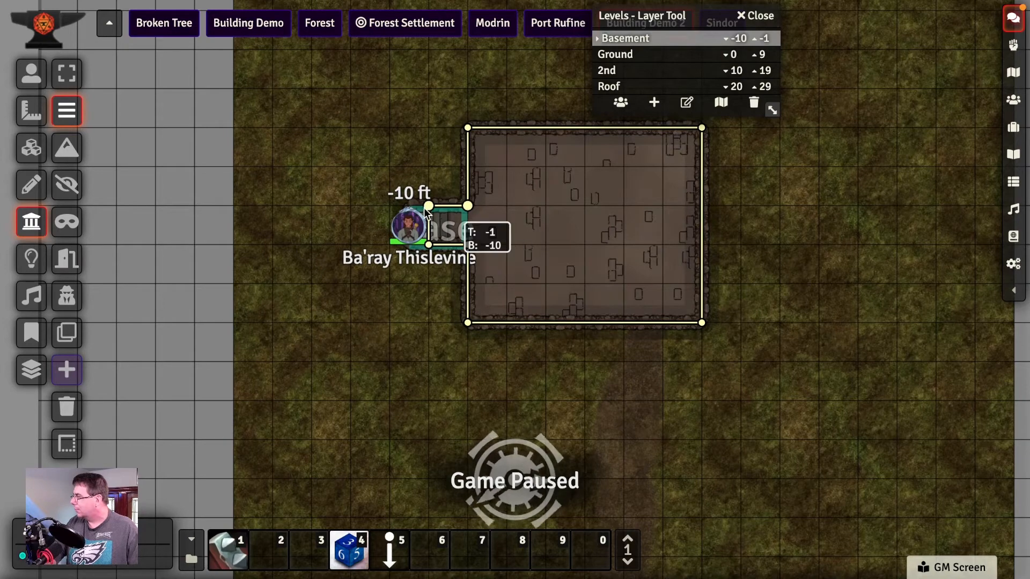
click(427, 209)
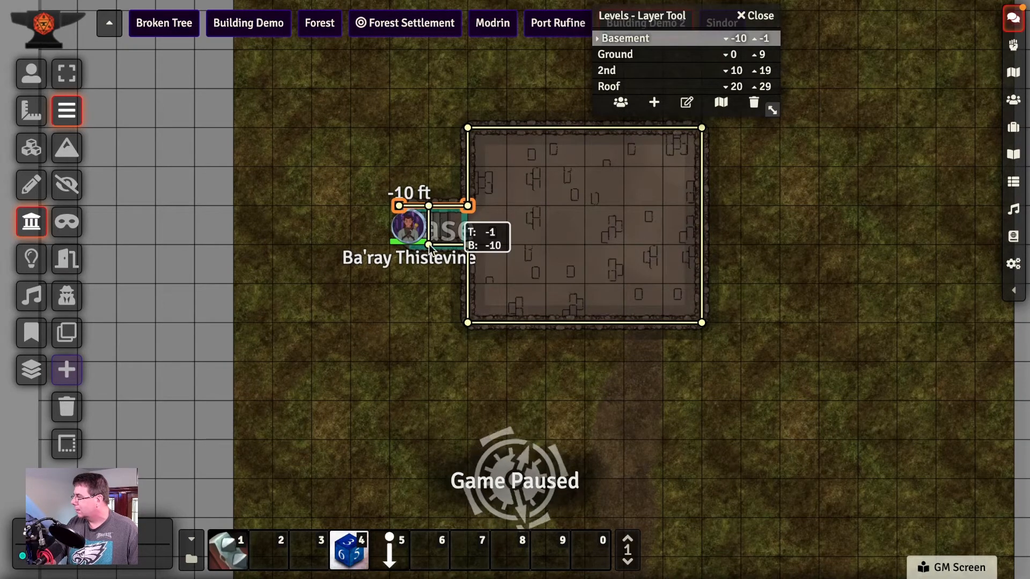
drag(428, 245, 398, 206)
drag(429, 245, 398, 244)
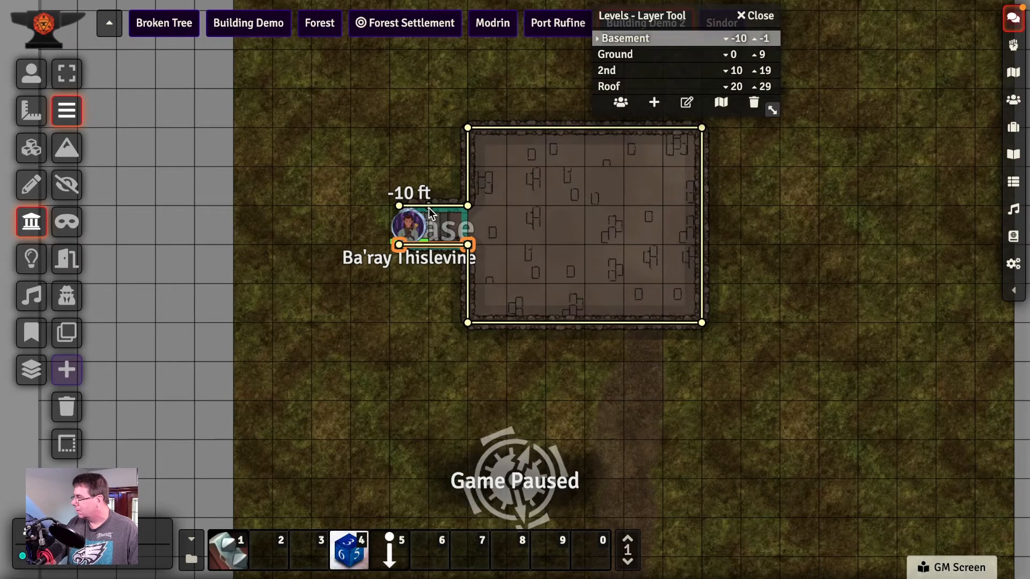
drag(408, 236, 399, 245)
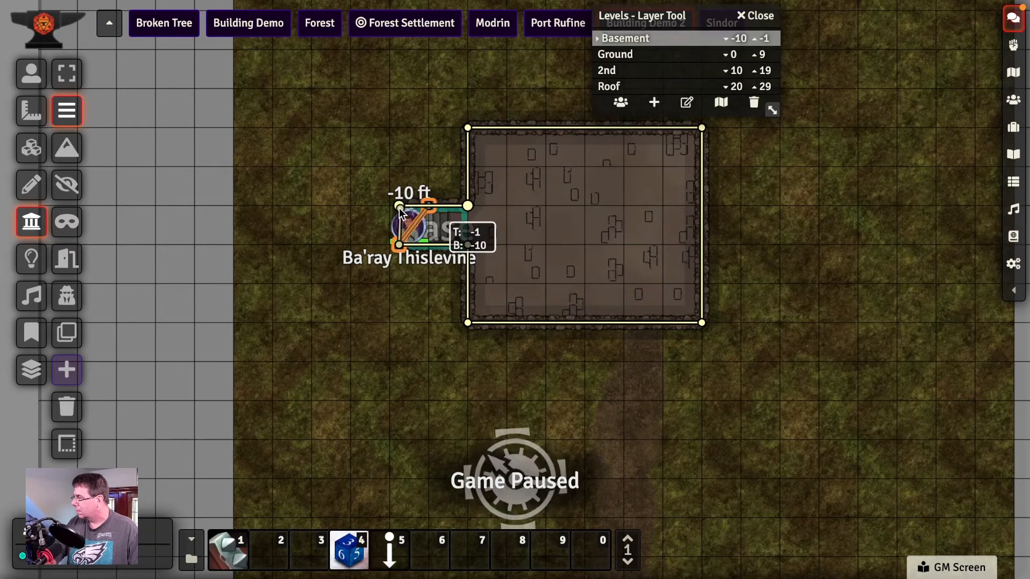
Select the token in the cellar stairwell and move it east into the basement room.
click(31, 72)
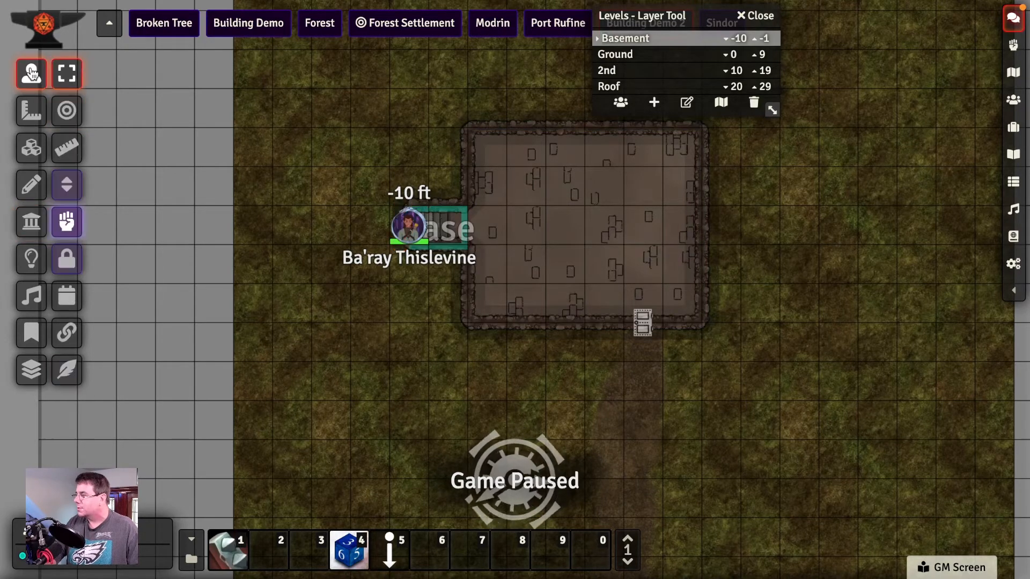
click(396, 233)
key(Right)
key(Right)
key(Right)
key(Right)
key(Right)
key(Right)
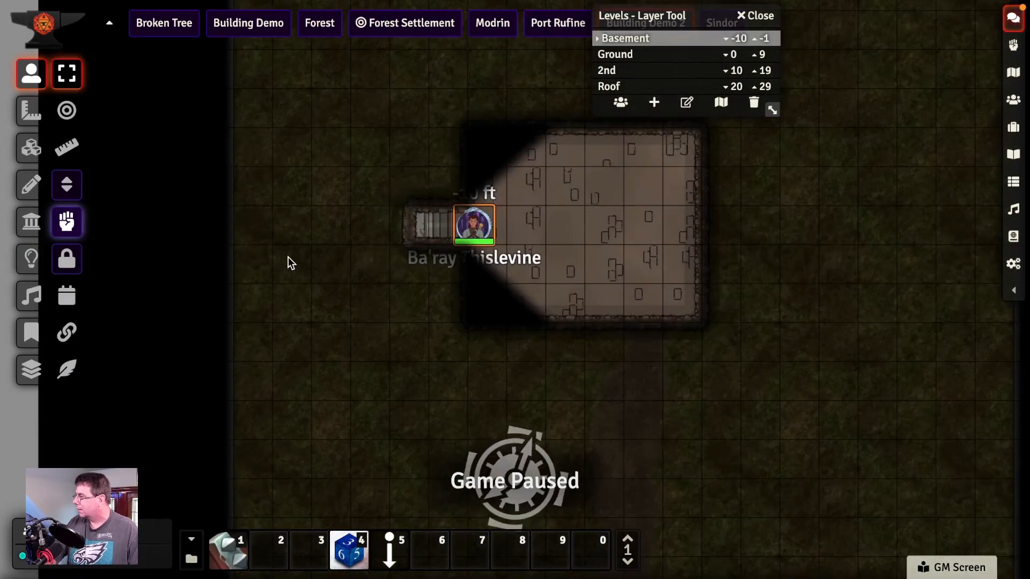
Move the token back west onto the cellar stairs, send it to the Ground floor and dismiss the floor choice.
key(Left)
key(Left)
key(Left)
key(Left)
key(Left)
key(Left)
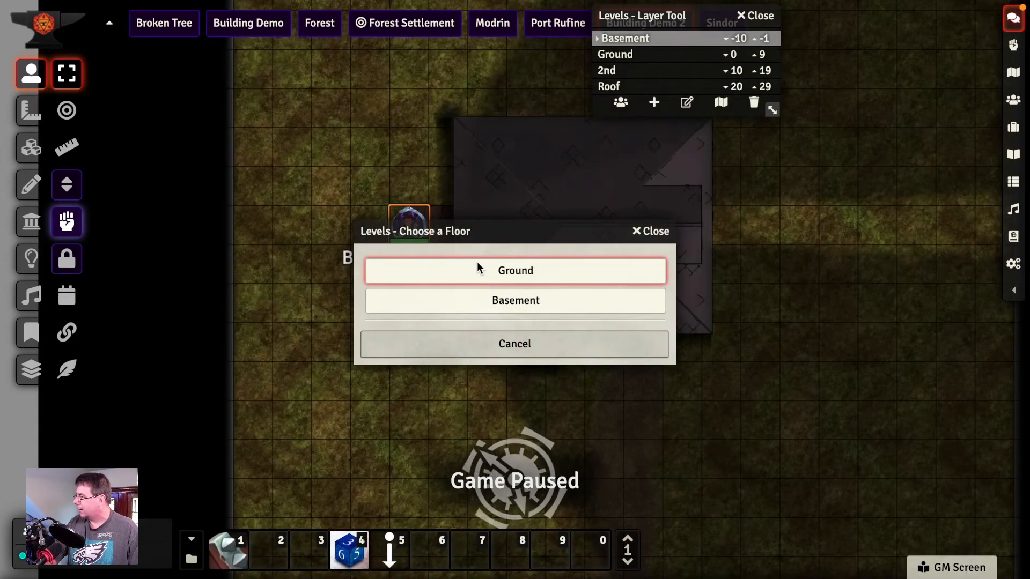
click(510, 343)
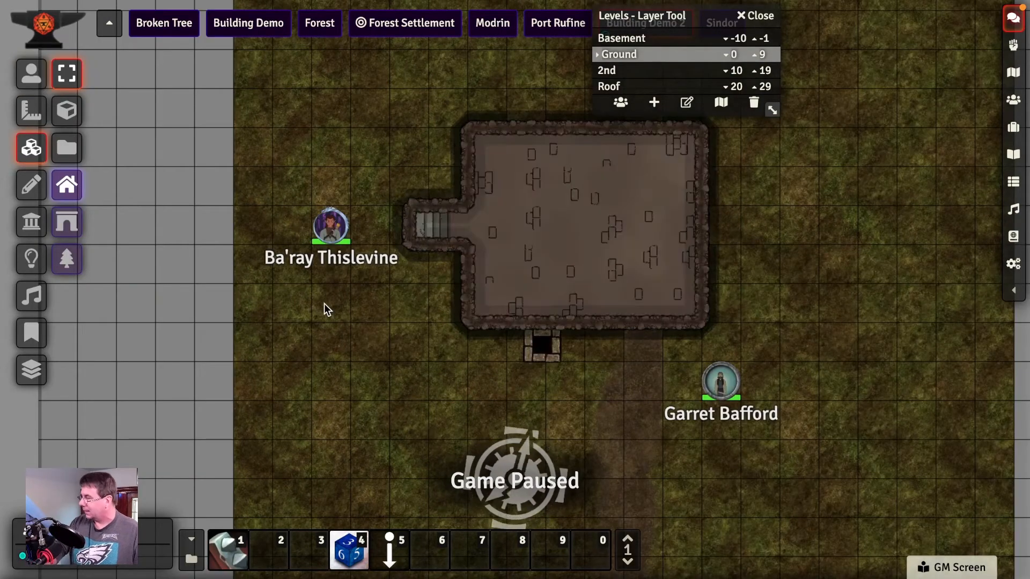
Select the token west of the cellar entrance and move it four squares south.
click(19, 74)
click(327, 225)
key(Down)
key(Down)
key(Down)
key(Down)
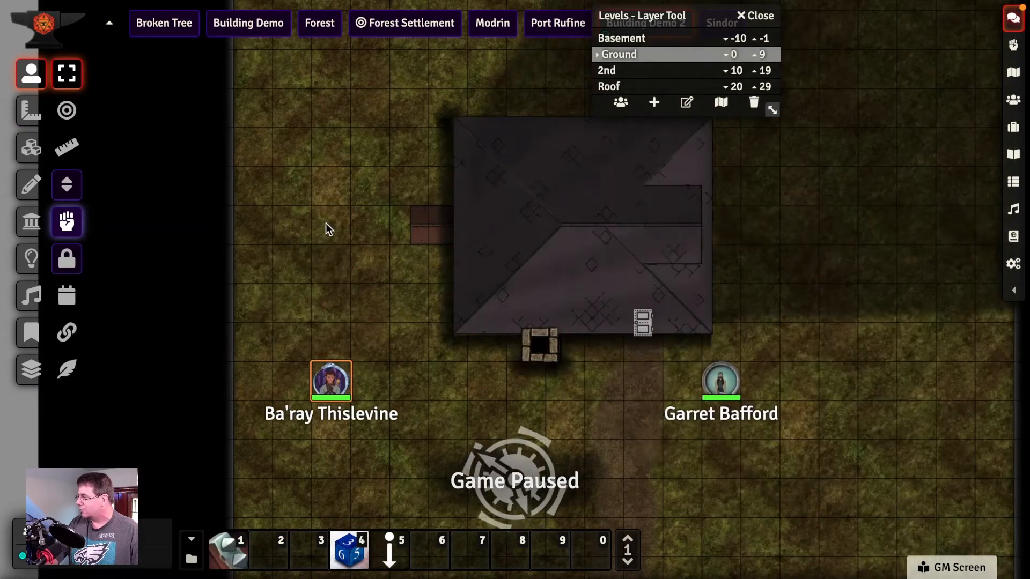
Move the token eight squares east along the front of the house to the south door.
key(Right)
key(Right)
key(Right)
key(Right)
key(Right)
key(Right)
key(Right)
key(Right)
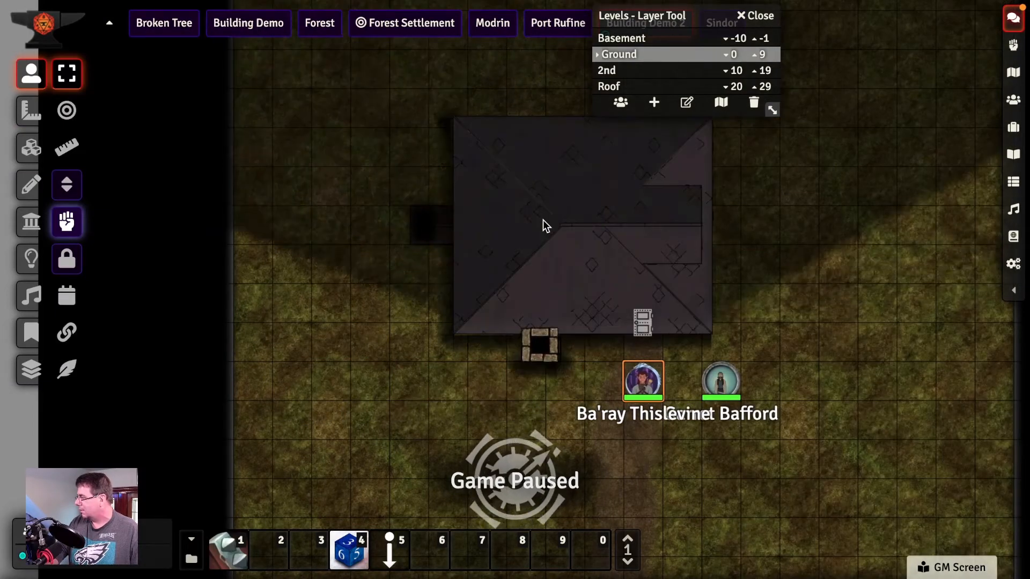
Open the south door and move the token inside, west past the fireplace to the foot of the stairs.
click(650, 317)
key(Up)
key(Up)
key(Left)
key(Left)
key(Left)
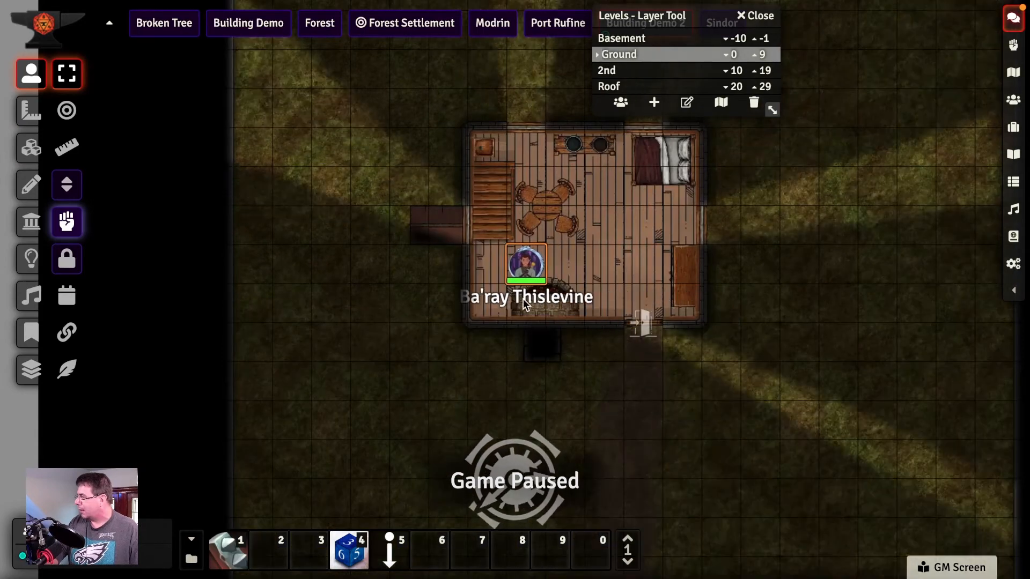
key(Left)
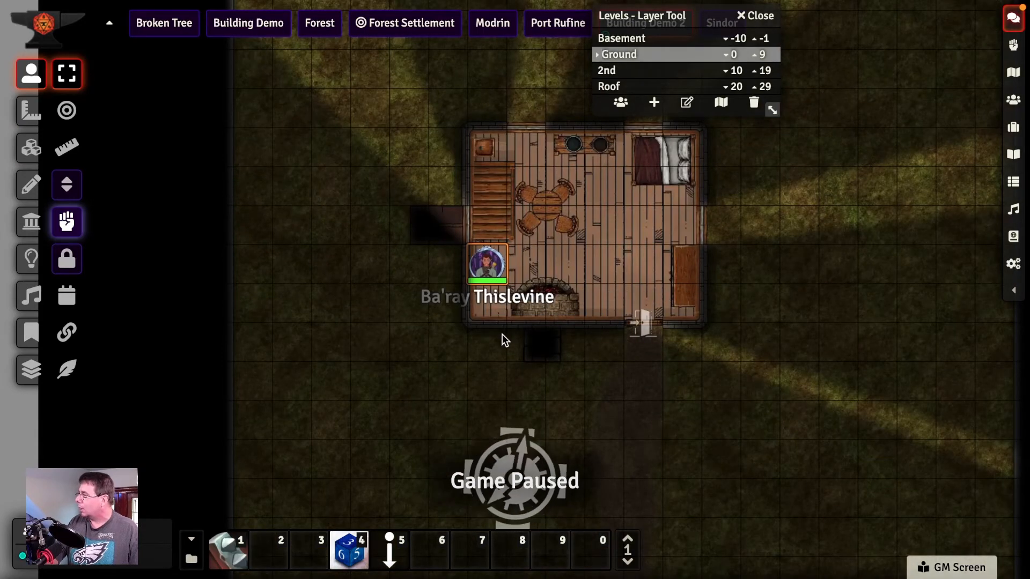
Move the token one square north onto the stairs, stepping it on and off eastward to test the Ground/2nd floor change.
key(Up)
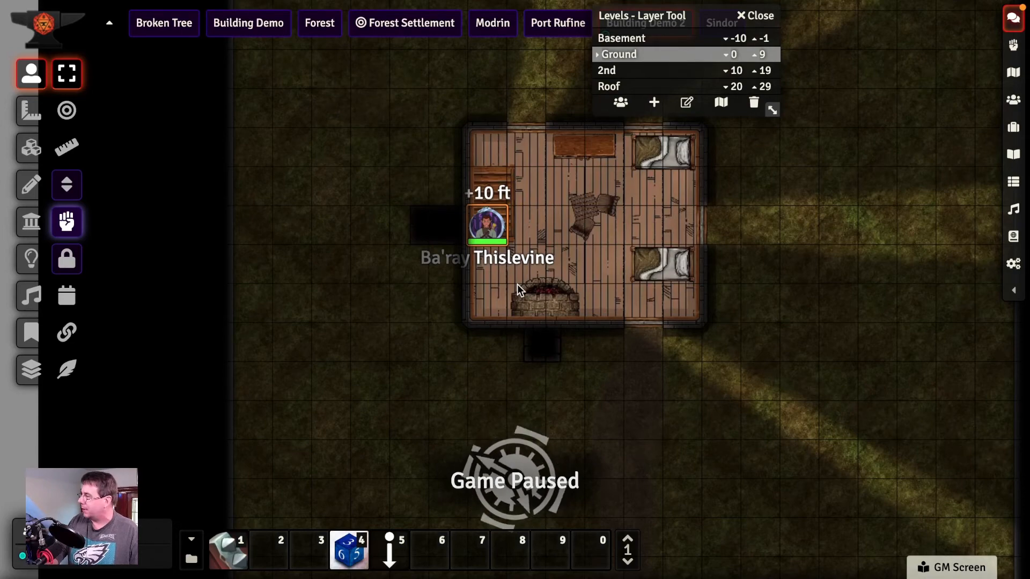
key(Right)
key(Right)
key(Left)
key(Left)
key(Right)
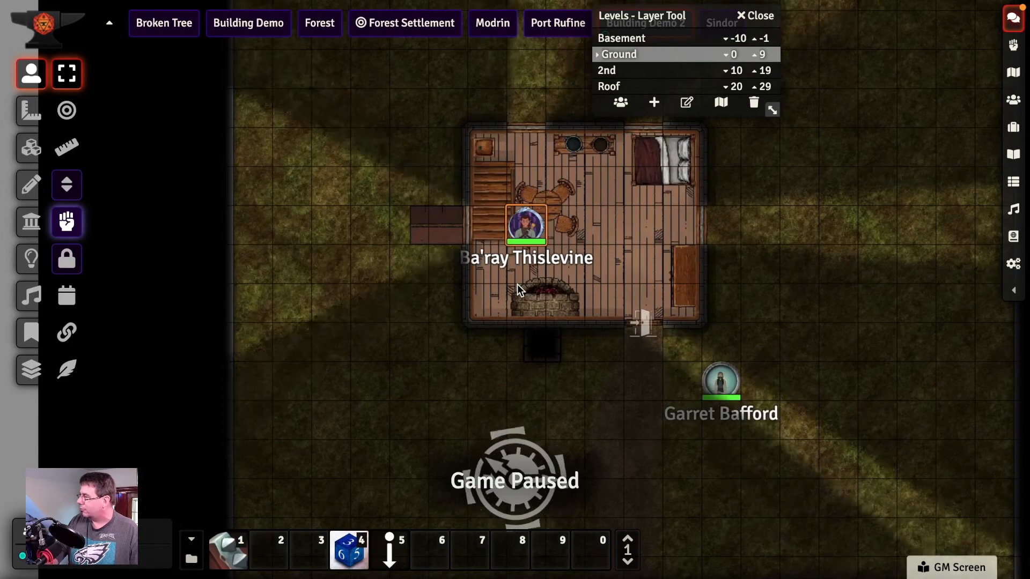
key(Left)
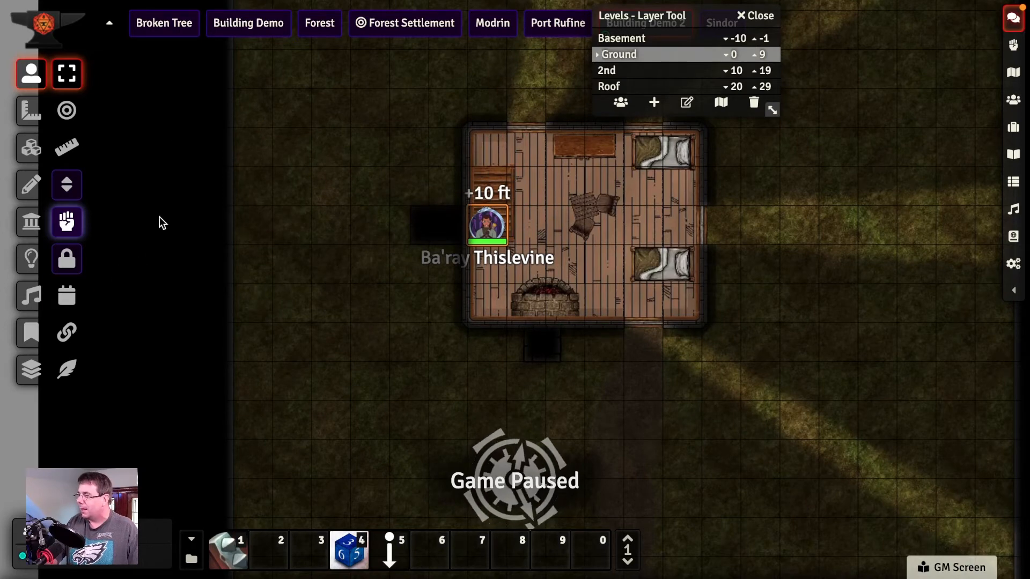
Draw walls along the north and east sides of the ground-floor stairs, undoing the extra wall segment over the table.
click(31, 221)
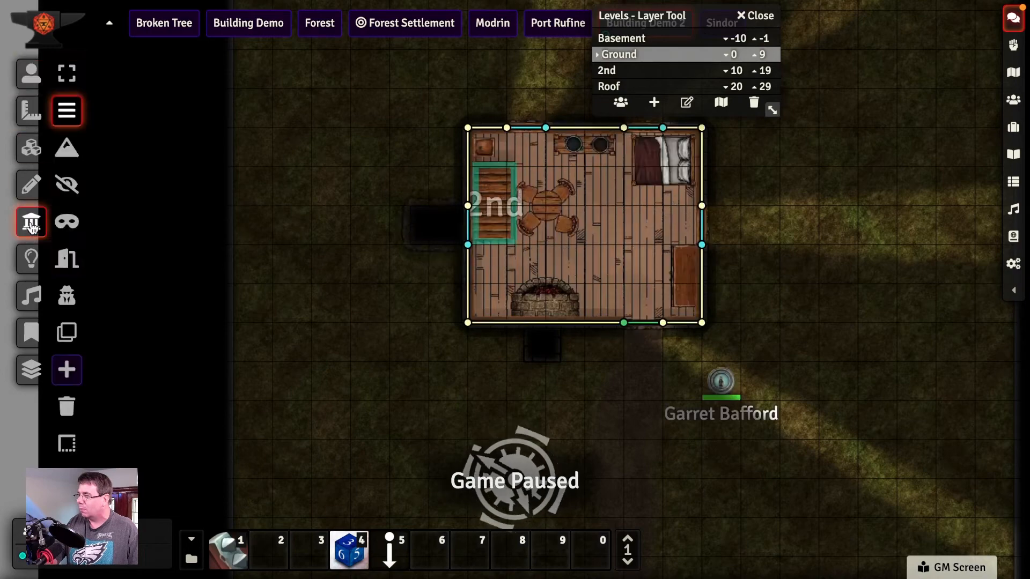
click(67, 111)
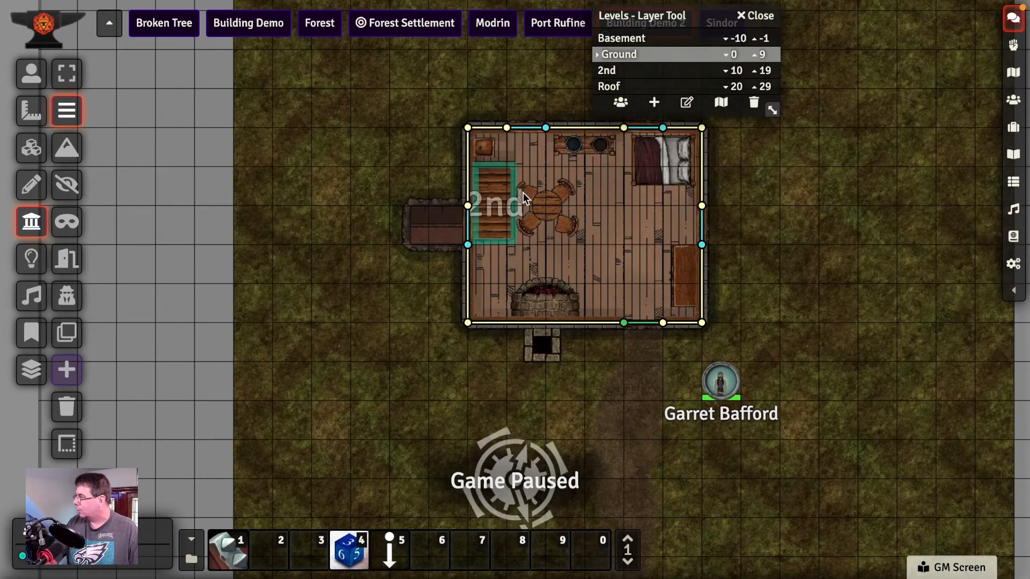
mouse_move(517, 244)
mouse_down()
mouse_move(516, 161)
mouse_move(467, 166)
mouse_up()
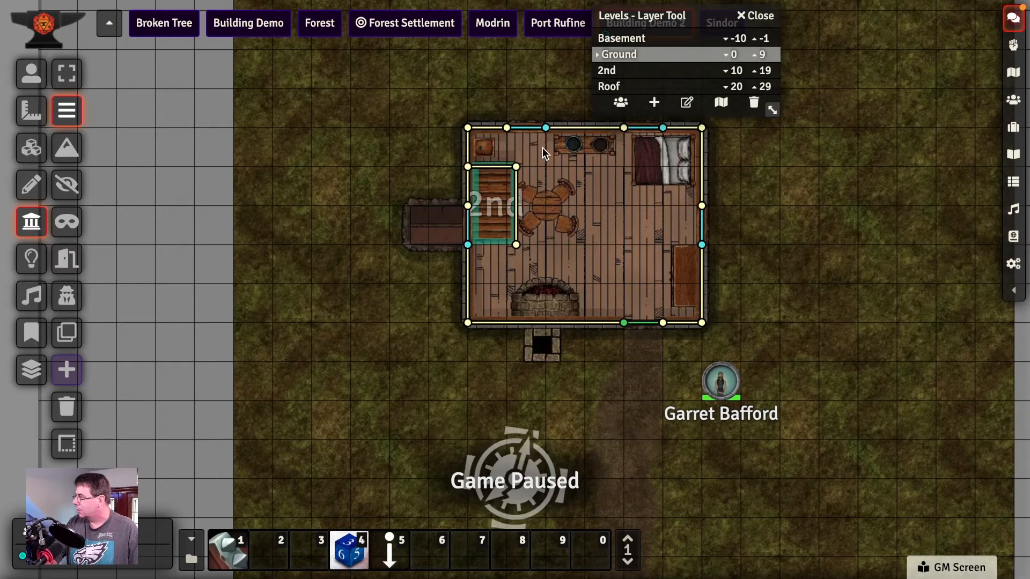
drag(546, 147, 558, 206)
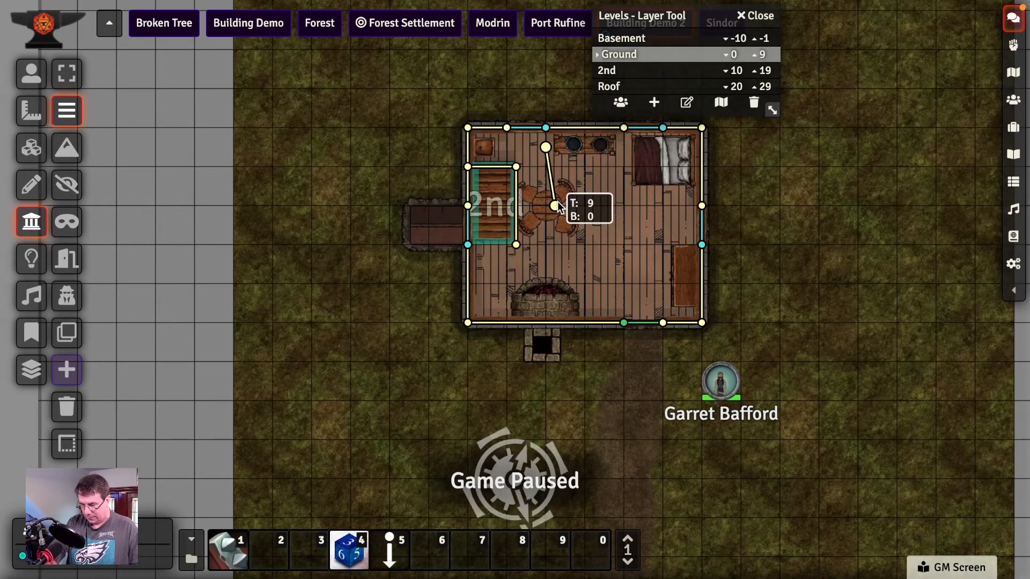
key(ctrl+z)
Select the two walls around the ground-floor stairs and set their sight restriction to None.
click(67, 79)
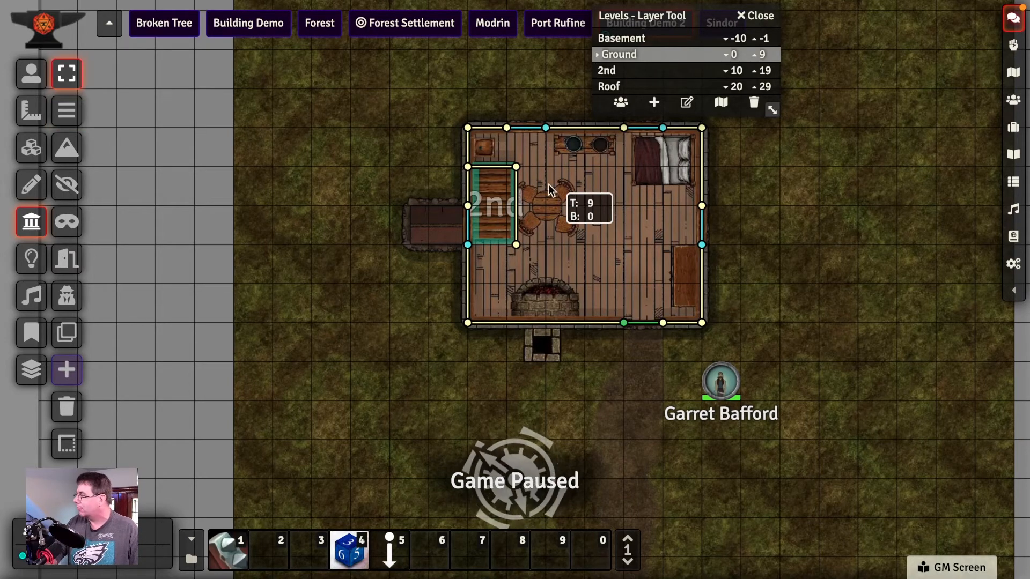
drag(530, 151, 492, 250)
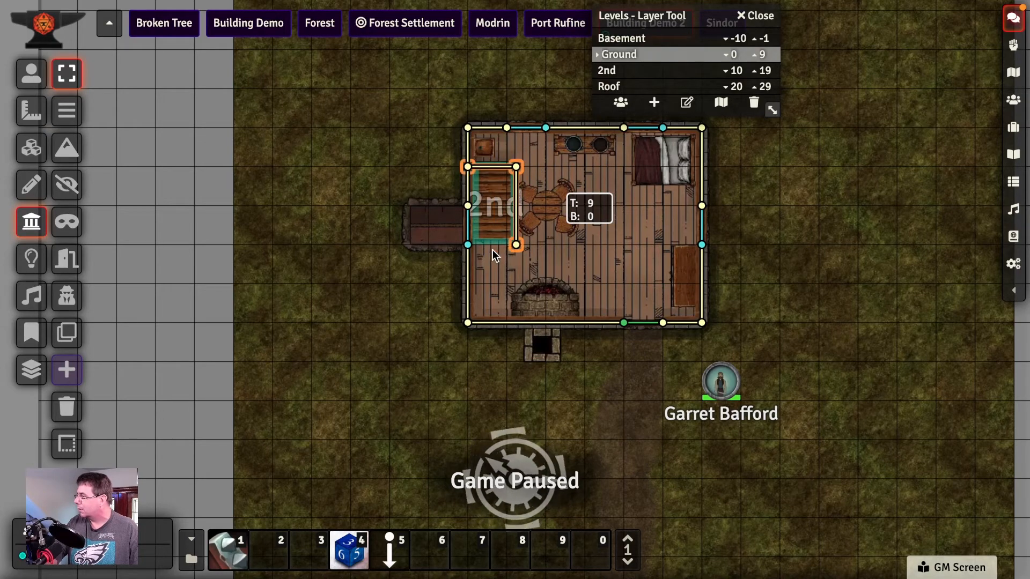
double_click(516, 165)
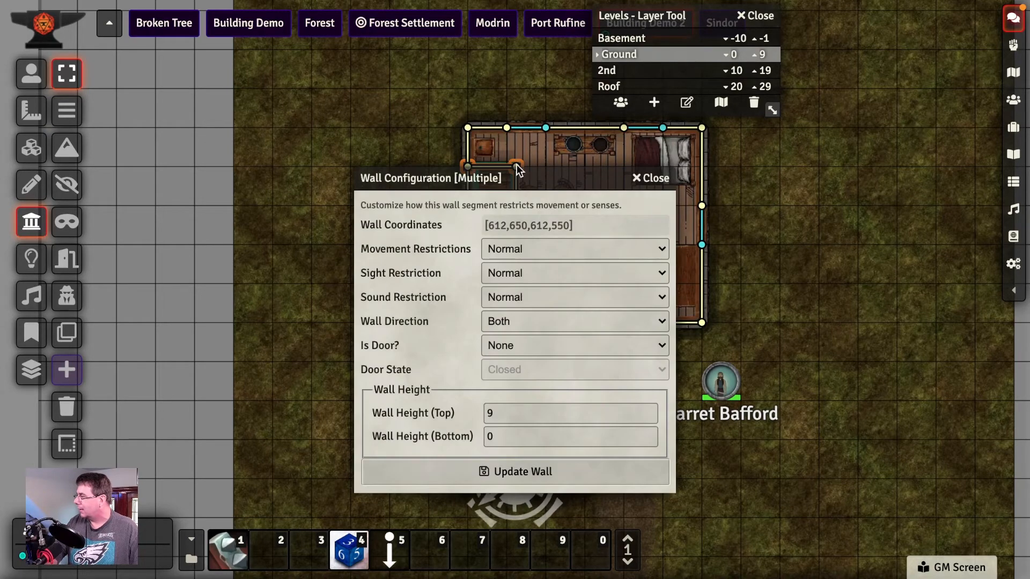
click(505, 269)
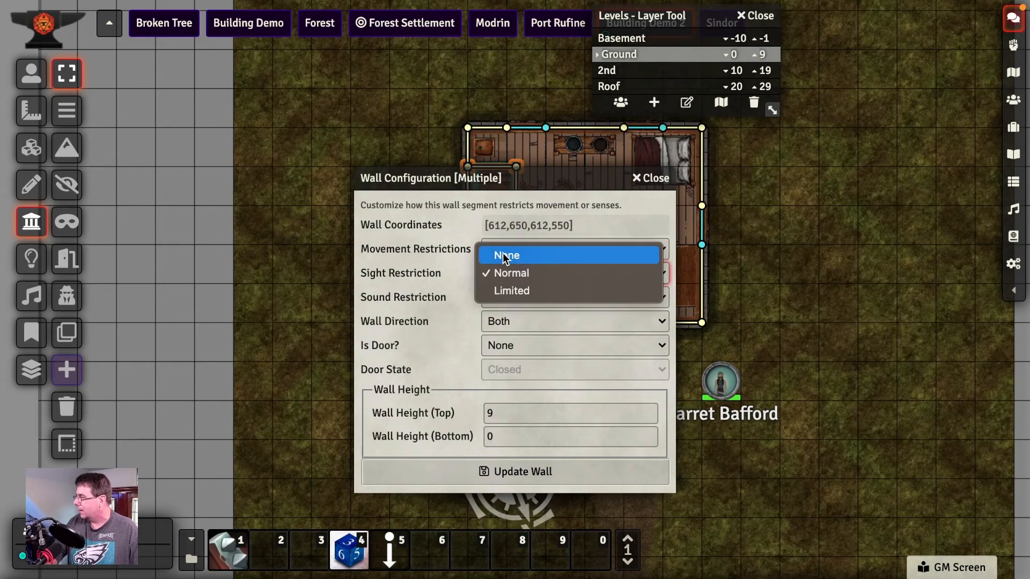
click(503, 253)
click(501, 472)
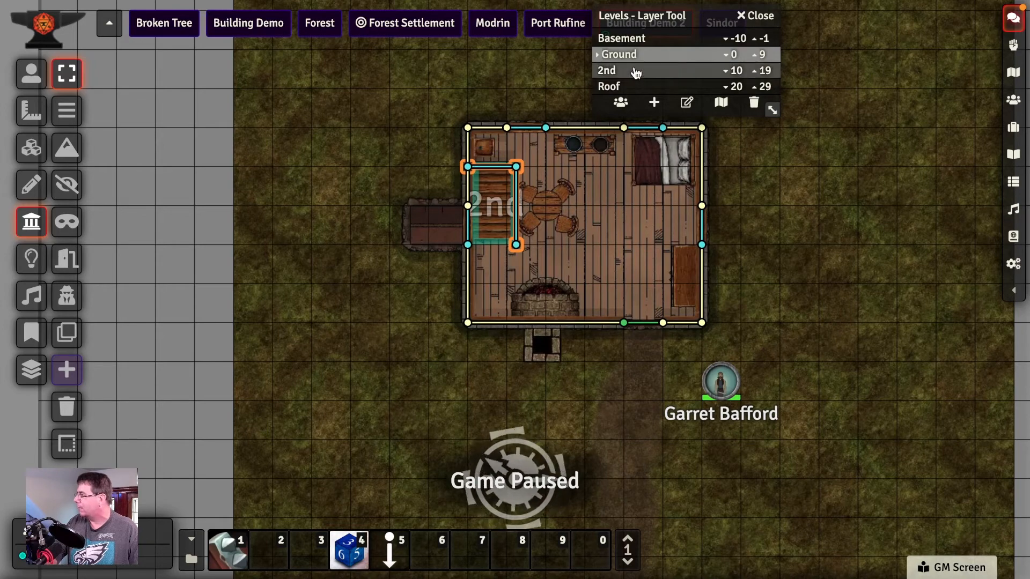
Switch to the 2nd level and draw walls along the east and south sides of the stairs.
click(612, 72)
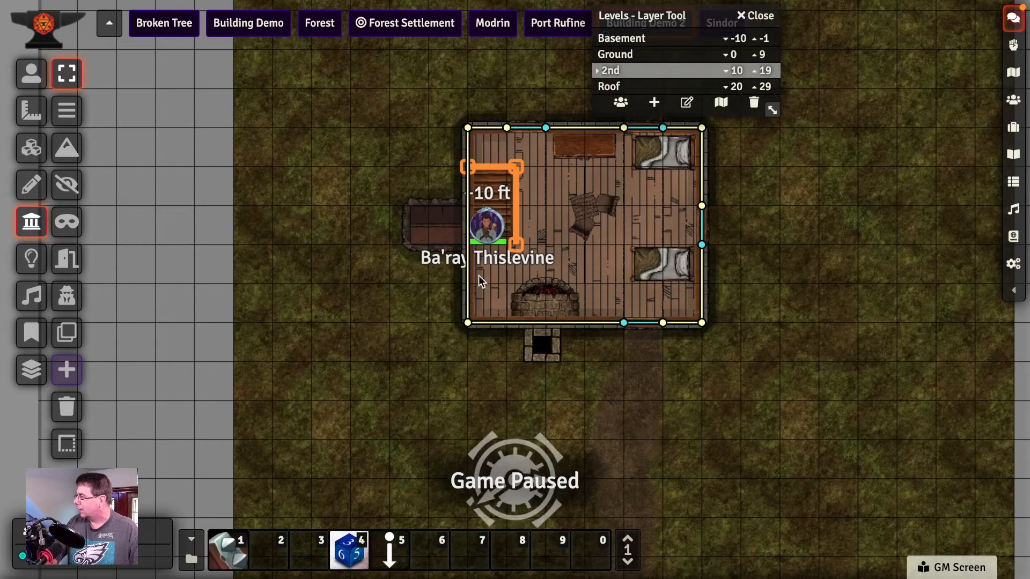
click(537, 271)
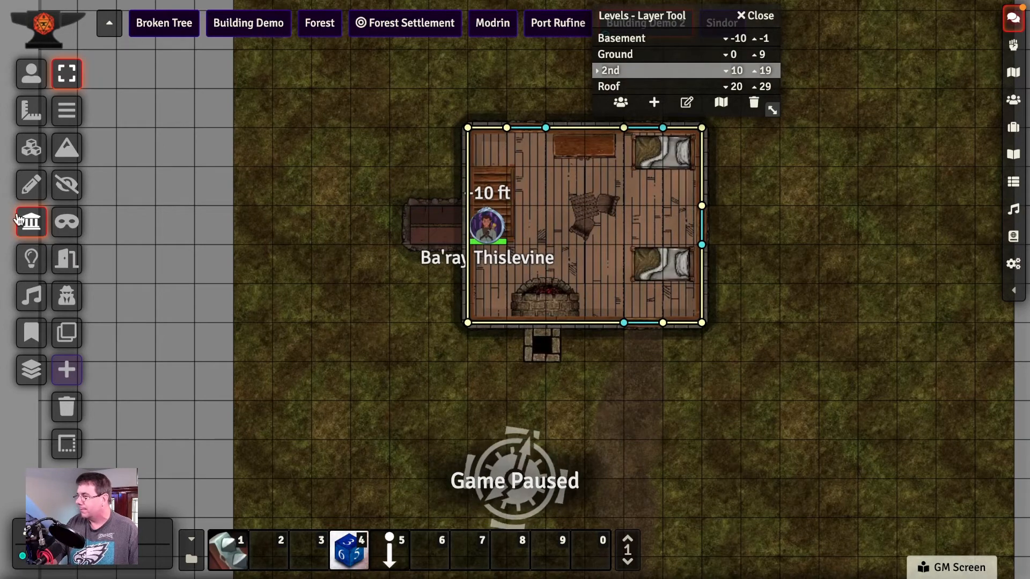
click(61, 121)
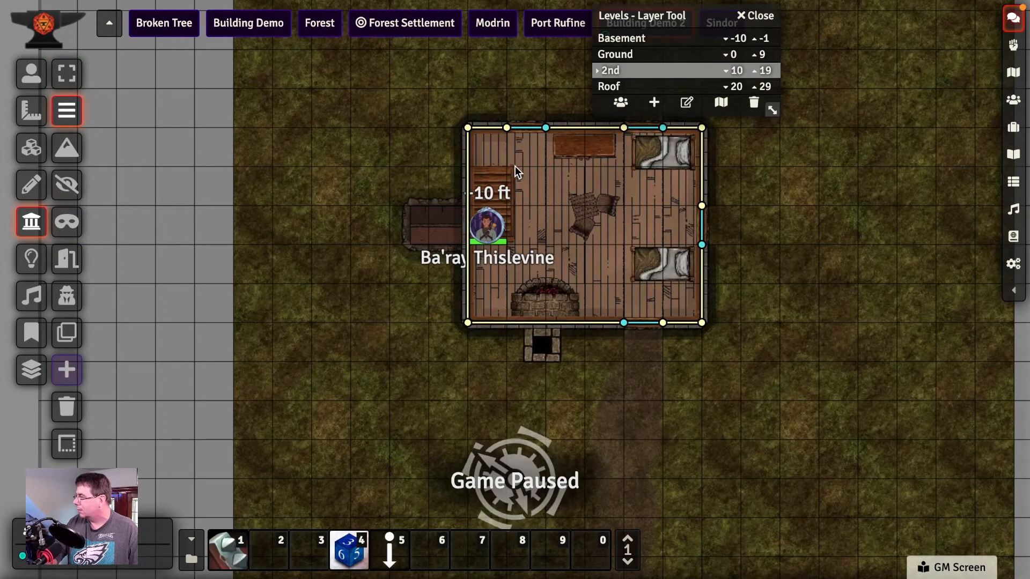
mouse_move(516, 167)
mouse_down()
mouse_move(516, 246)
mouse_move(468, 243)
mouse_up()
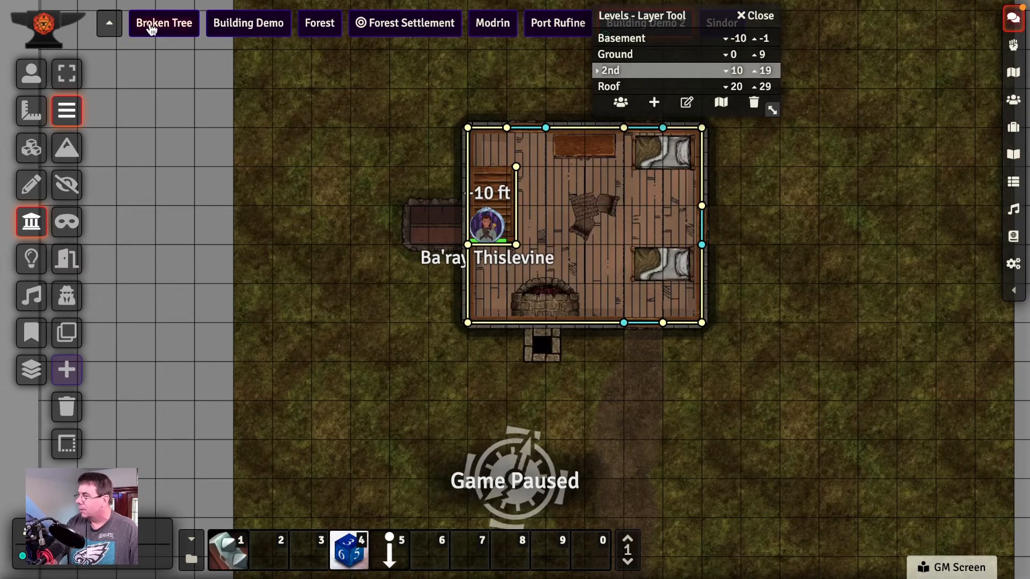
Select the two new stair walls on the 2nd level and set their sight restriction to None.
click(66, 73)
drag(545, 157, 497, 268)
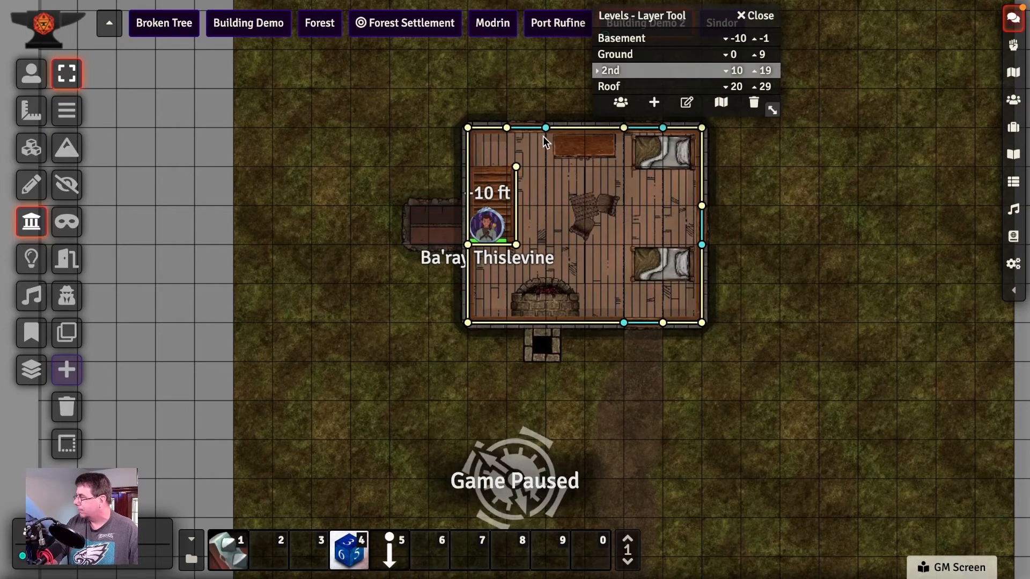
drag(545, 137, 478, 265)
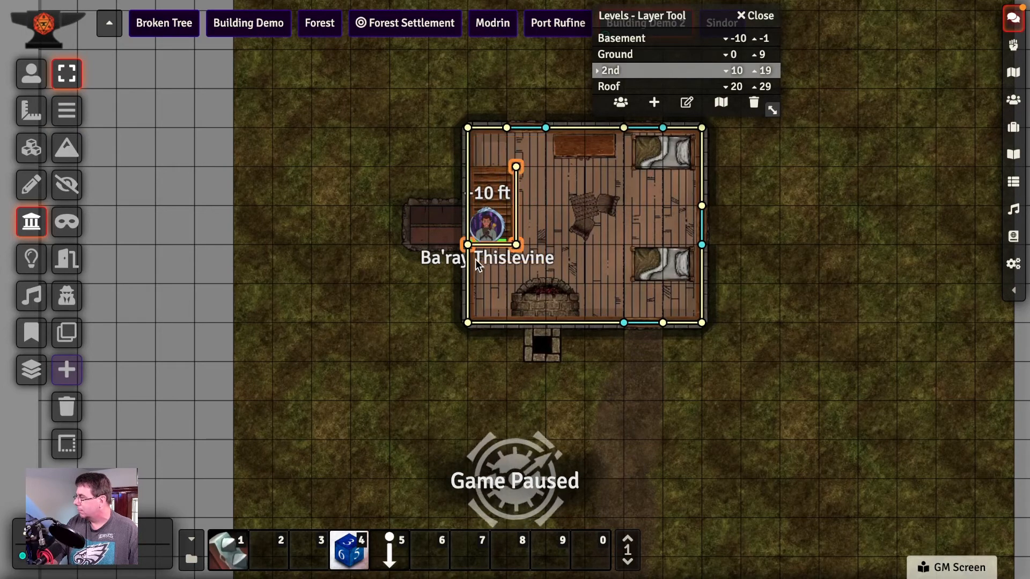
double_click(517, 249)
click(517, 249)
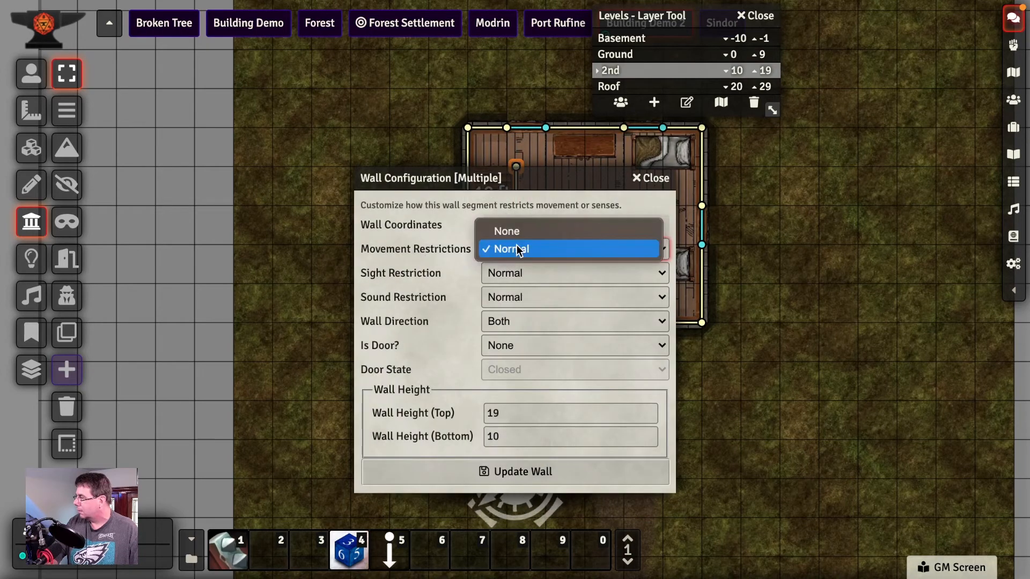
click(515, 249)
click(517, 273)
click(507, 256)
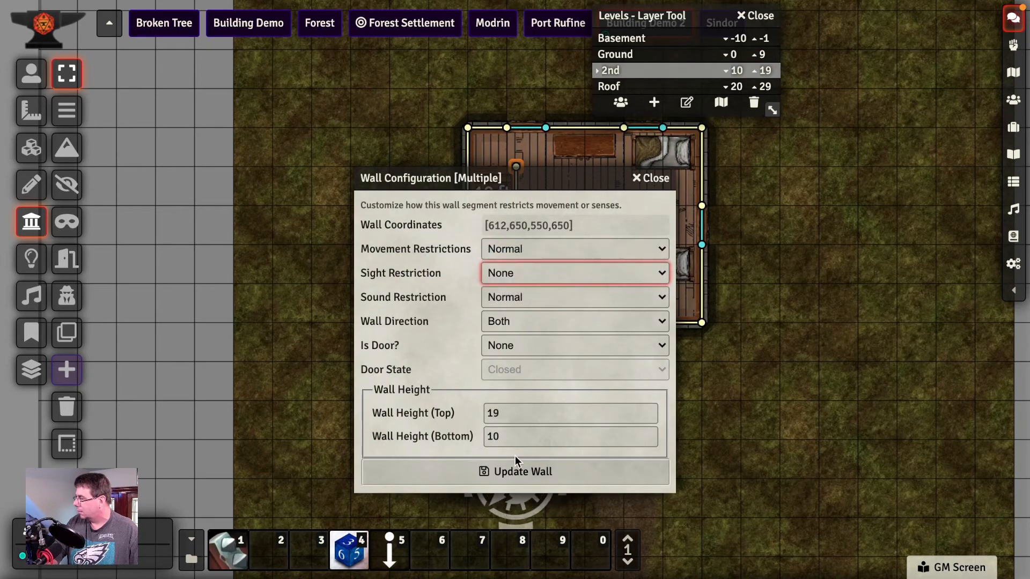
click(509, 474)
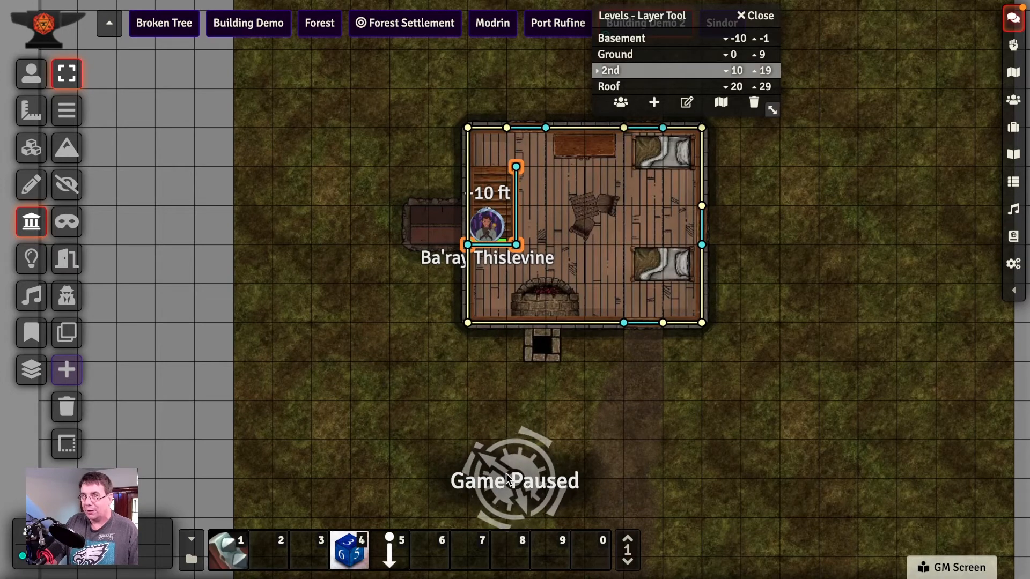
Select the token on the 2nd-floor stairs and move it five squares east, between the two beds.
click(31, 75)
click(486, 228)
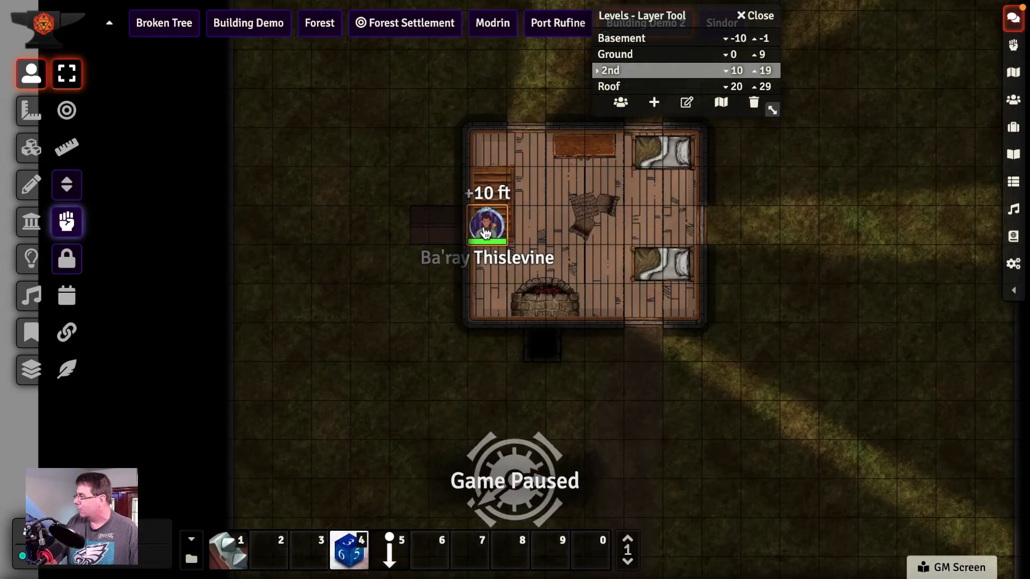
key(Right)
key(Right)
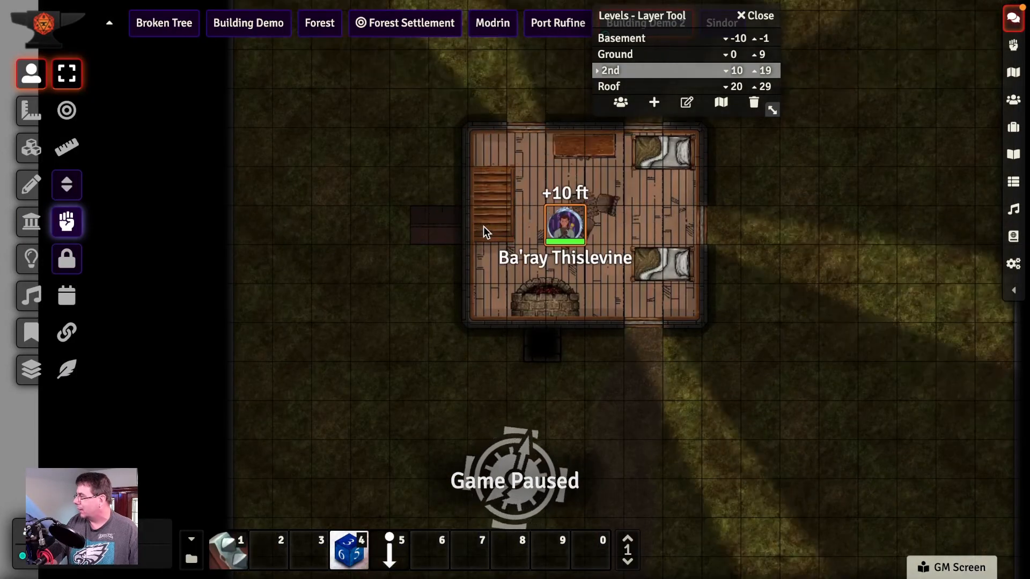
key(Right)
key(Right)
key(Right)
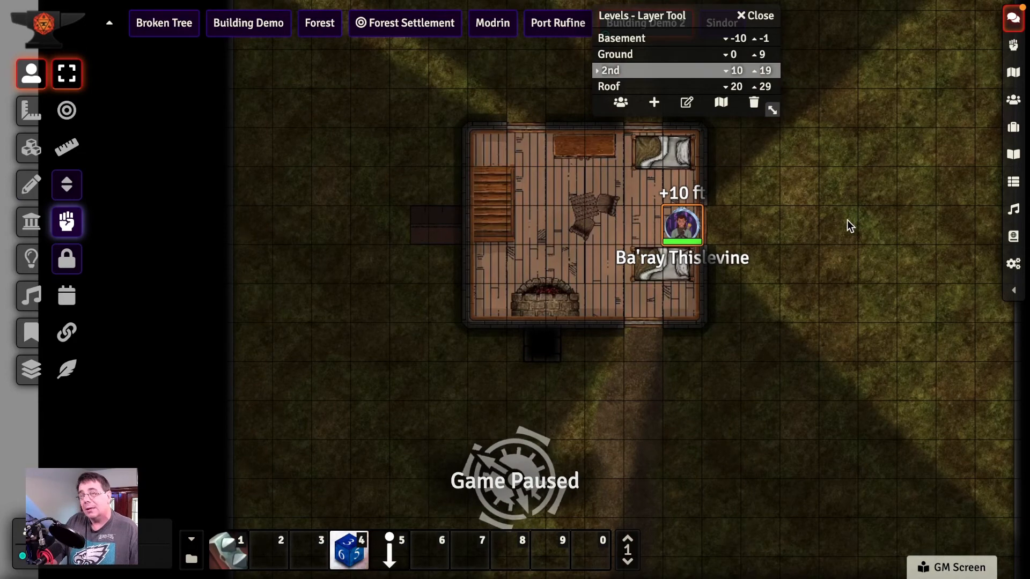
On the Ground level, move the outdoor token two squares east and four north, and check the view from the upstairs token.
click(664, 55)
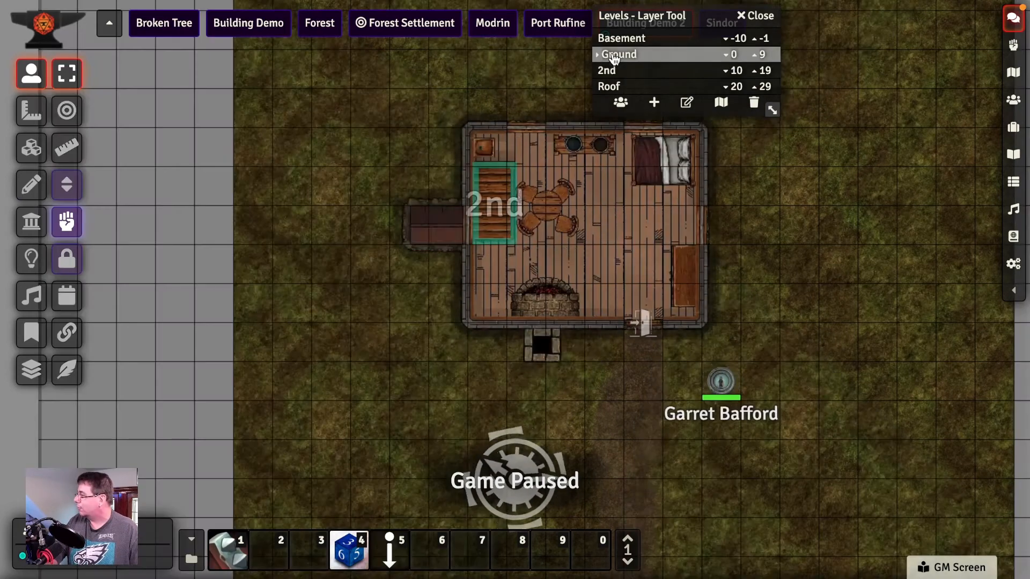
click(702, 387)
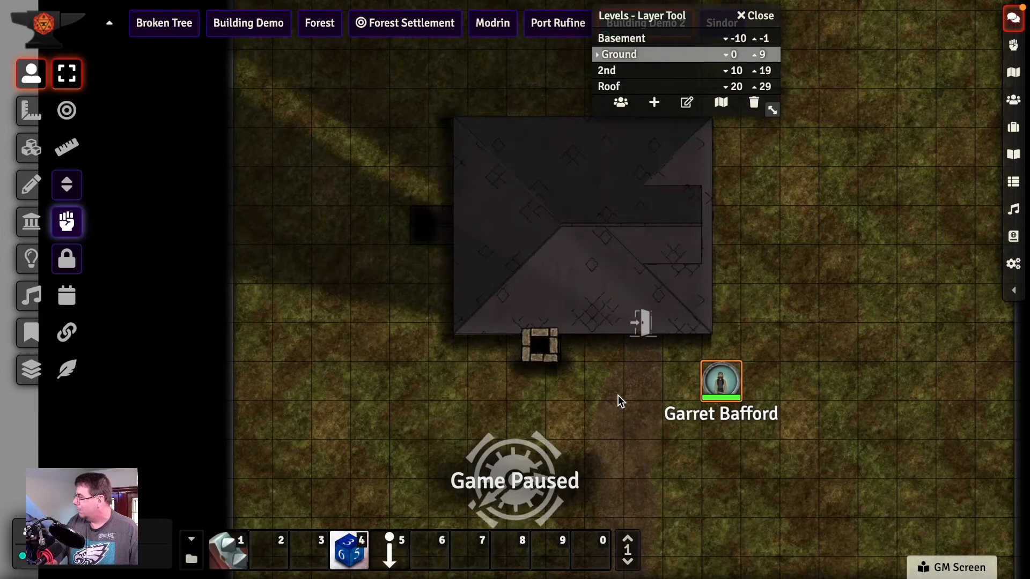
key(Right)
key(Right)
key(Up)
key(Up)
key(Up)
key(Up)
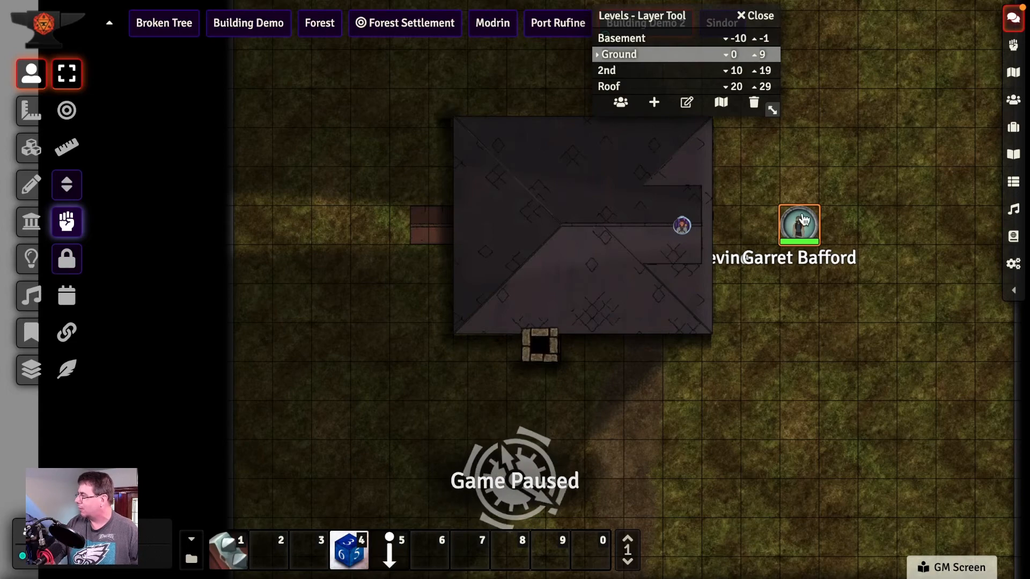
click(682, 226)
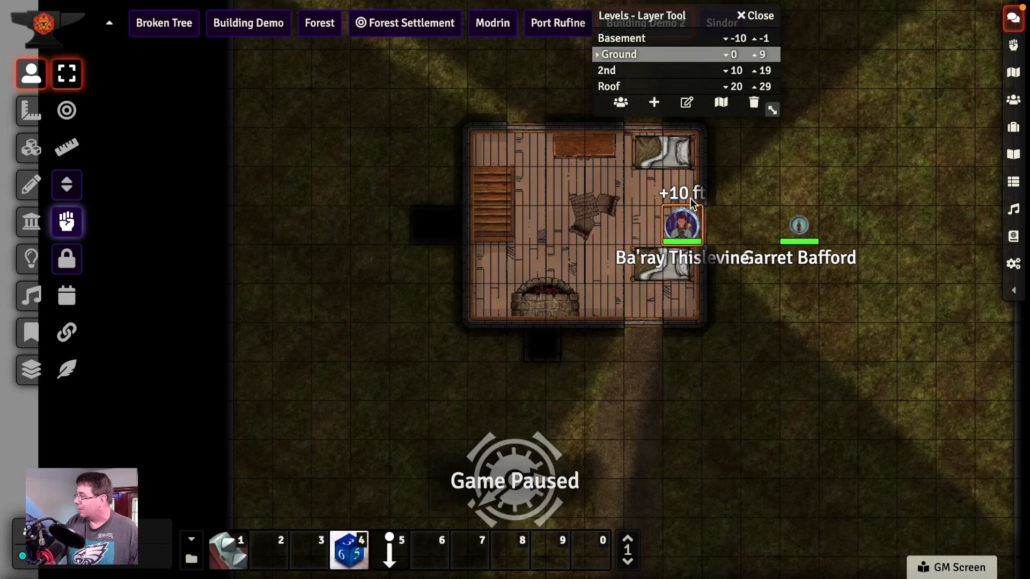
Select the token outside the east wall and move it four squares south.
click(798, 225)
key(Down)
key(Down)
key(Down)
key(Down)
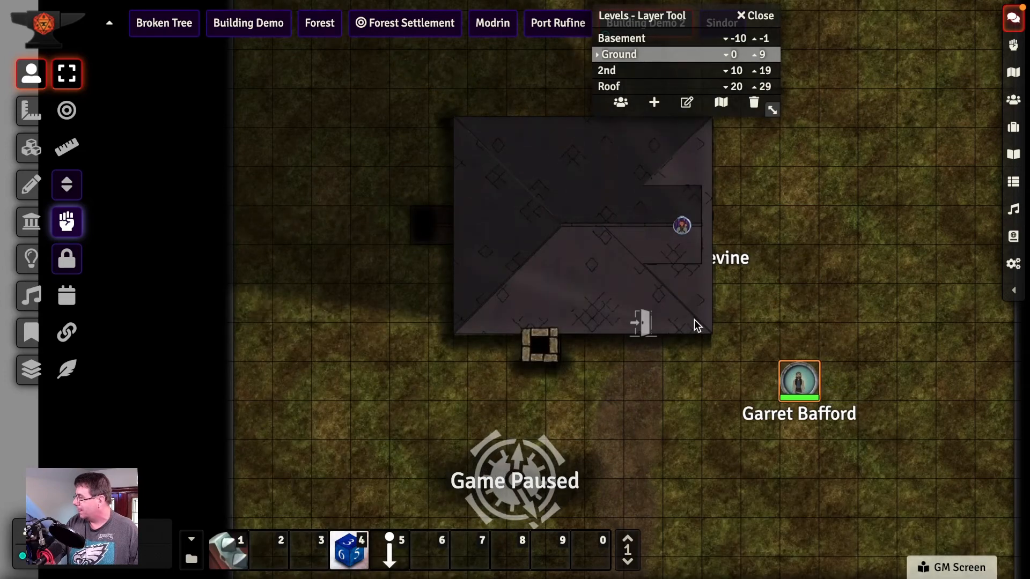
Move the token four squares west to the south door and three squares north into the house.
key(Left)
key(Left)
key(Left)
key(Left)
key(Left)
key(Right)
key(Up)
key(Up)
key(Up)
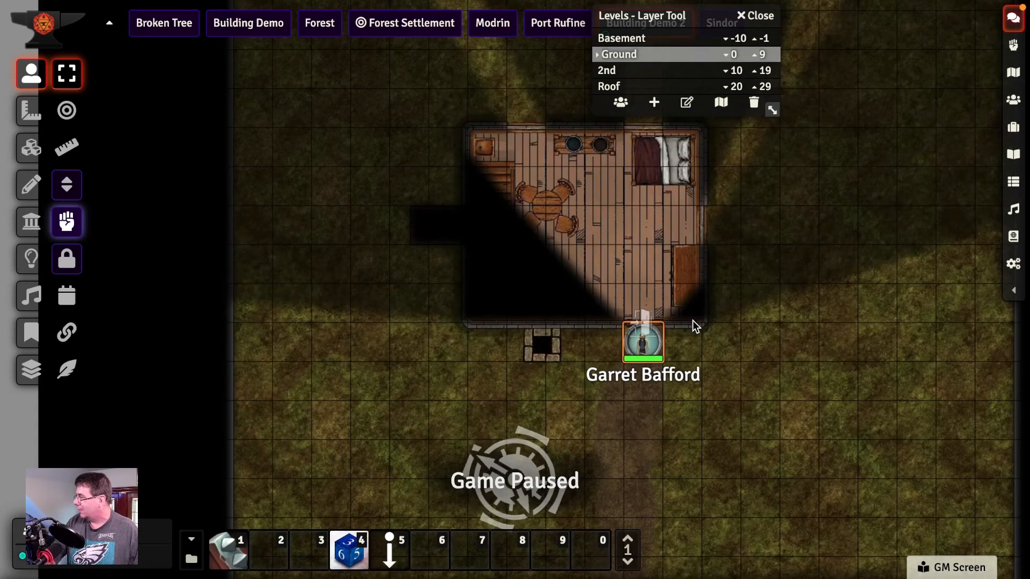
Move the token four squares west and three north, up the stairs to the northwest corner of the 2nd floor.
key(Left)
key(Left)
key(Left)
key(Left)
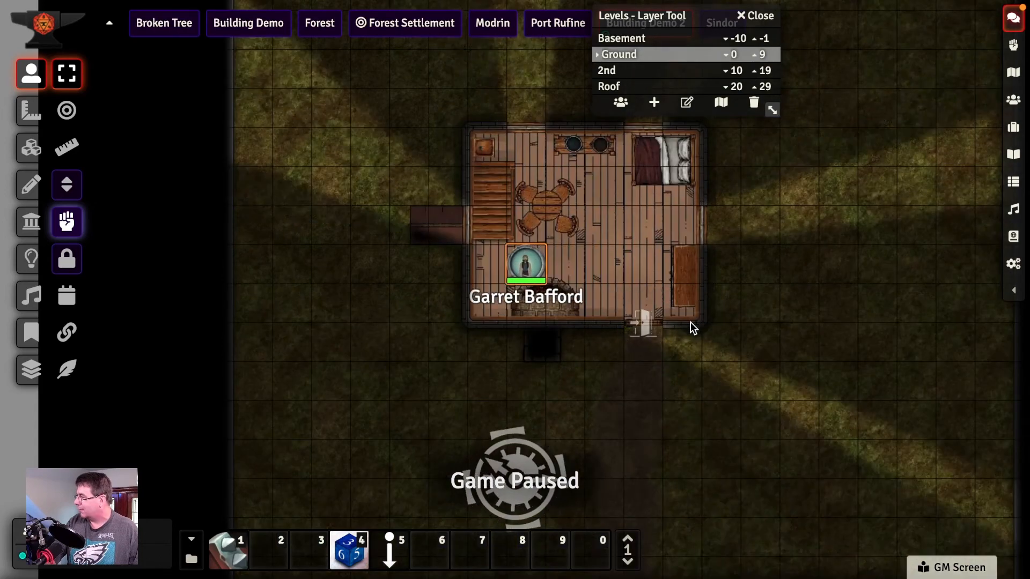
key(Up)
key(Up)
key(Up)
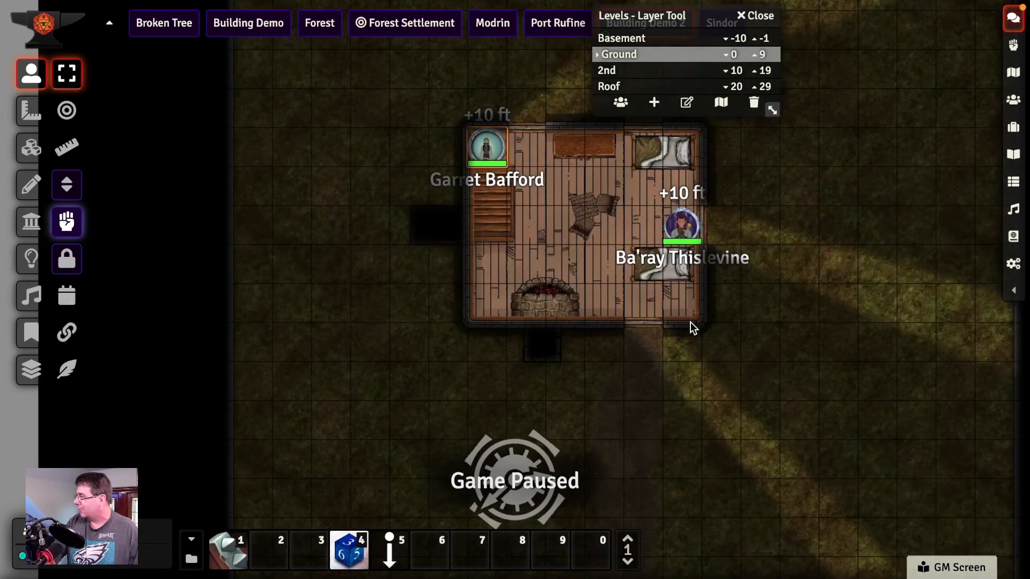
Move the token two squares east and back, and take it four squares south down the stairs to the Ground floor's southwest corner.
key(Right)
key(Right)
key(Left)
key(Left)
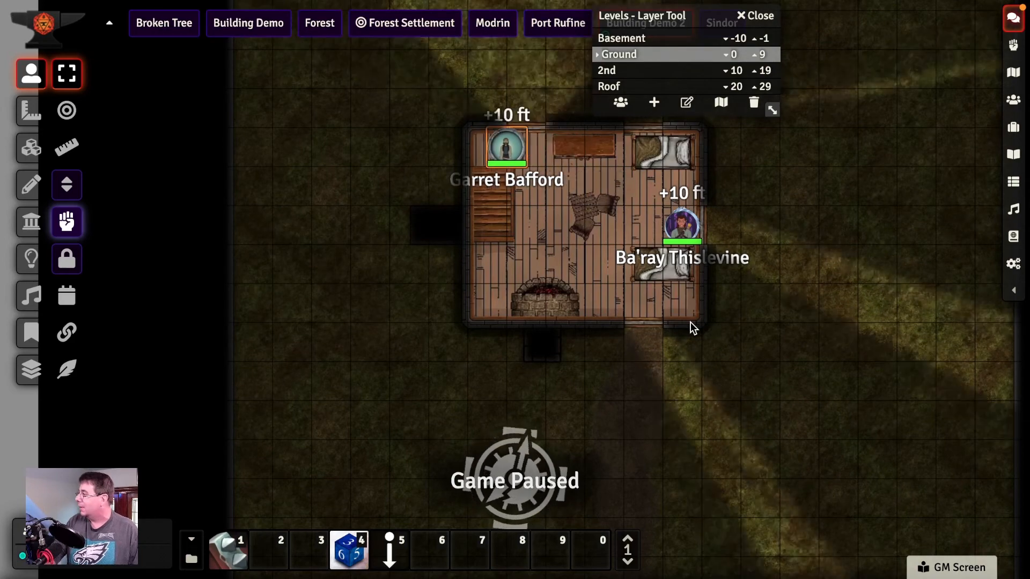
key(Down)
key(Down)
key(Down)
key(Down)
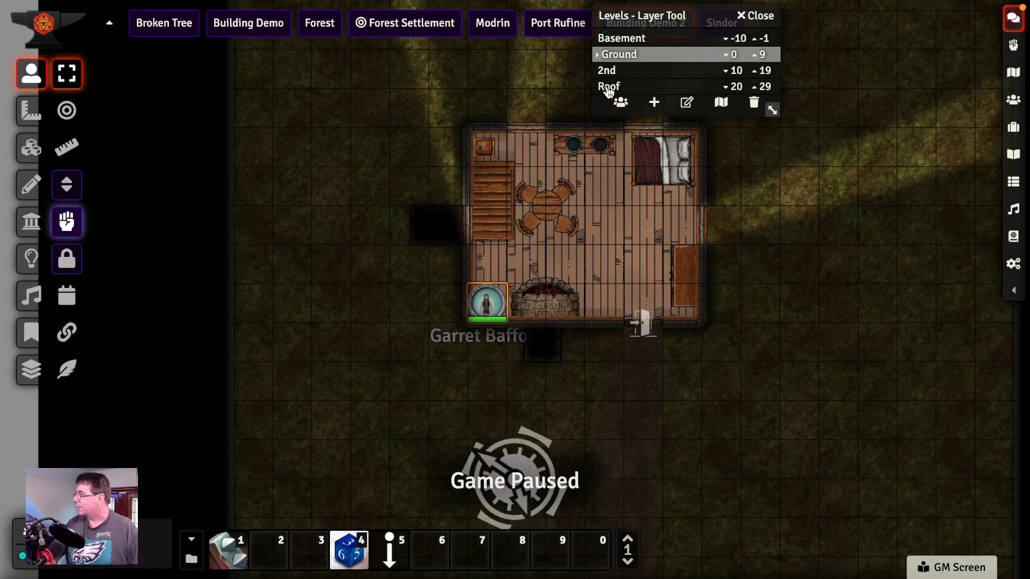
Switch to the 2nd level and move the token from the east wall to the northwest corner beside the stairs.
click(609, 70)
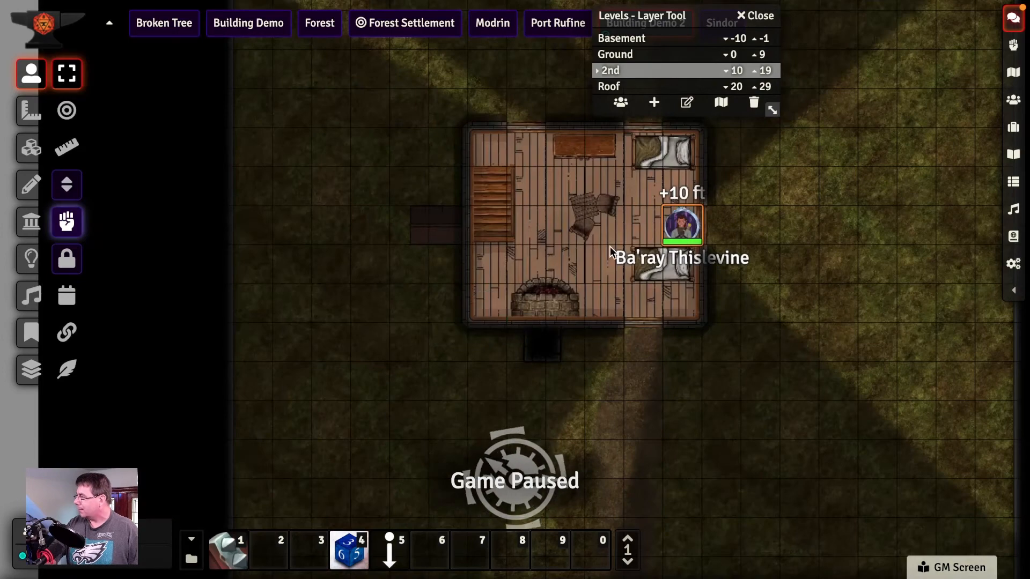
key(Left)
key(Left)
key(Left)
key(Left)
key(Up)
key(Up)
key(Left)
key(Left)
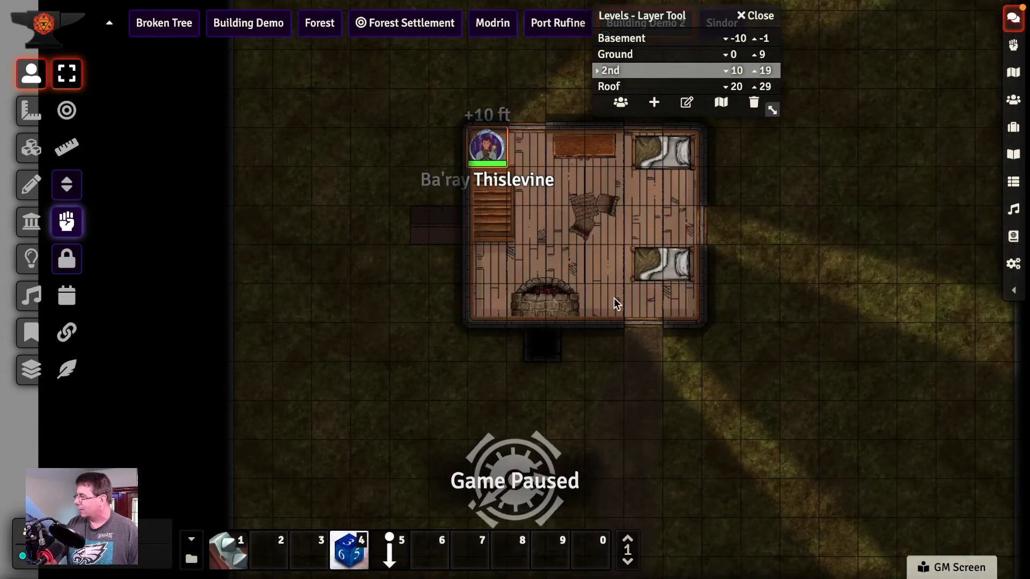
On the Ground level, take the southwest-corner token up the stairs to the 2nd floor and back down, just south of the stairs.
click(617, 54)
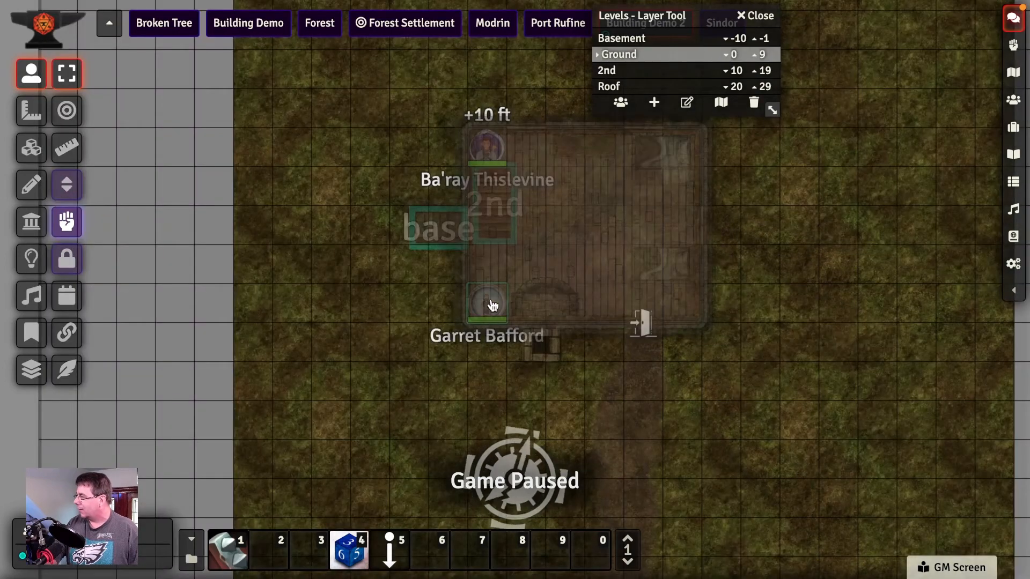
click(487, 302)
key(Up)
key(Up)
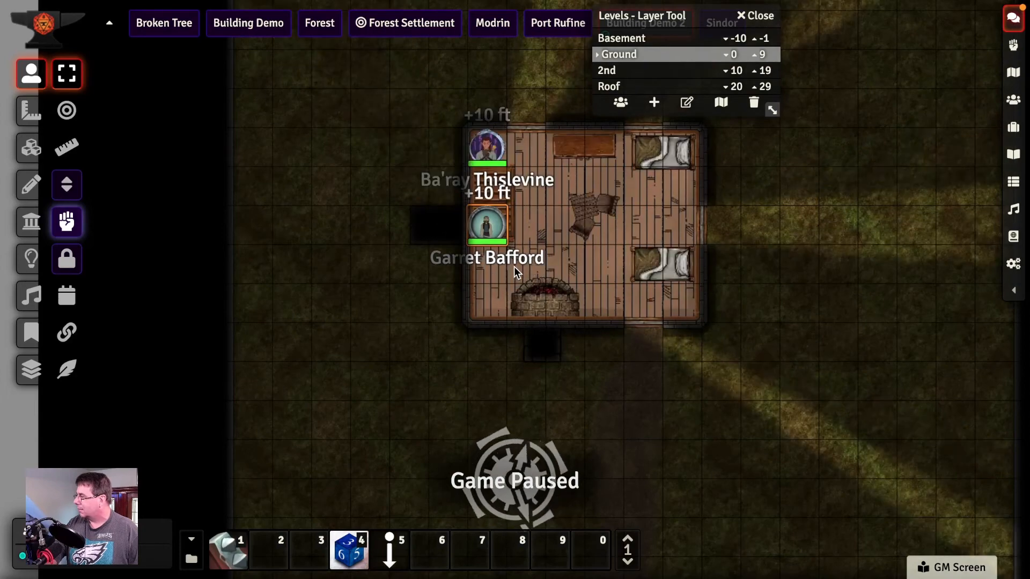
key(Up)
key(Down)
key(Down)
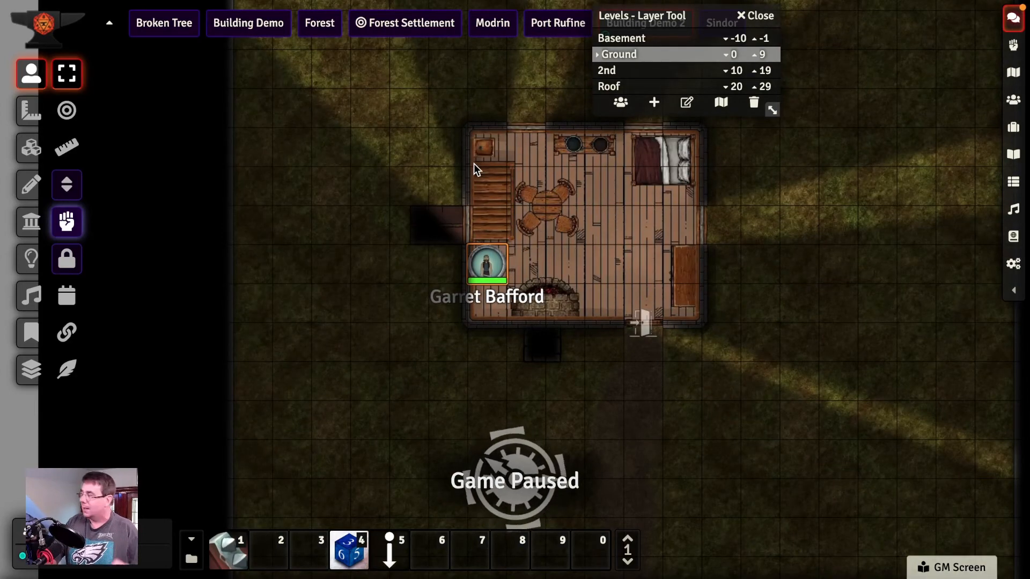
Show the 2nd level and select the northwest-corner token to check its view down the stairs.
click(592, 70)
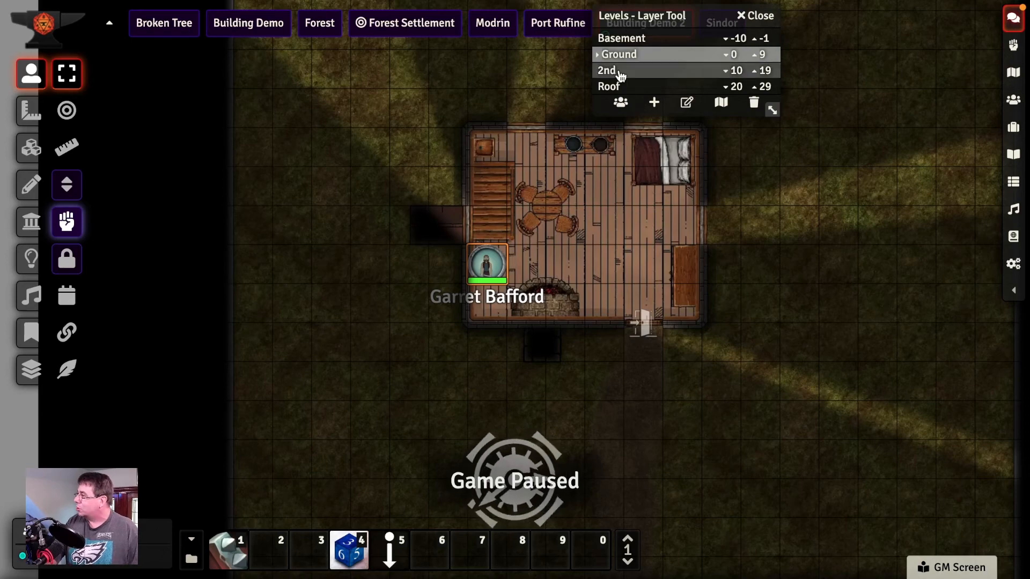
click(493, 161)
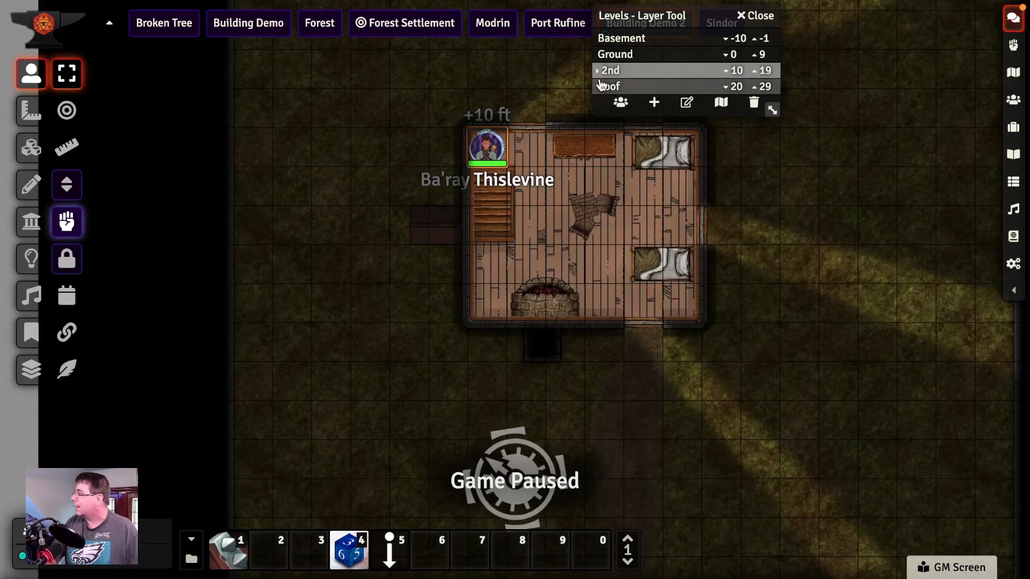
On the Ground level, draw a rectangle about 63 × 256 pixels over the house's west strip, from the north wall to the south wall.
click(599, 55)
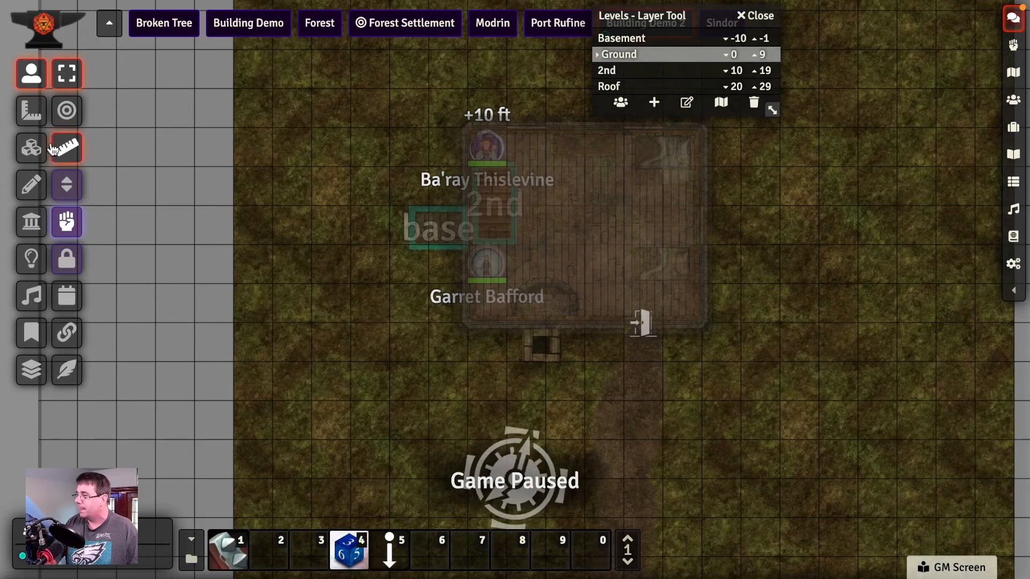
click(30, 185)
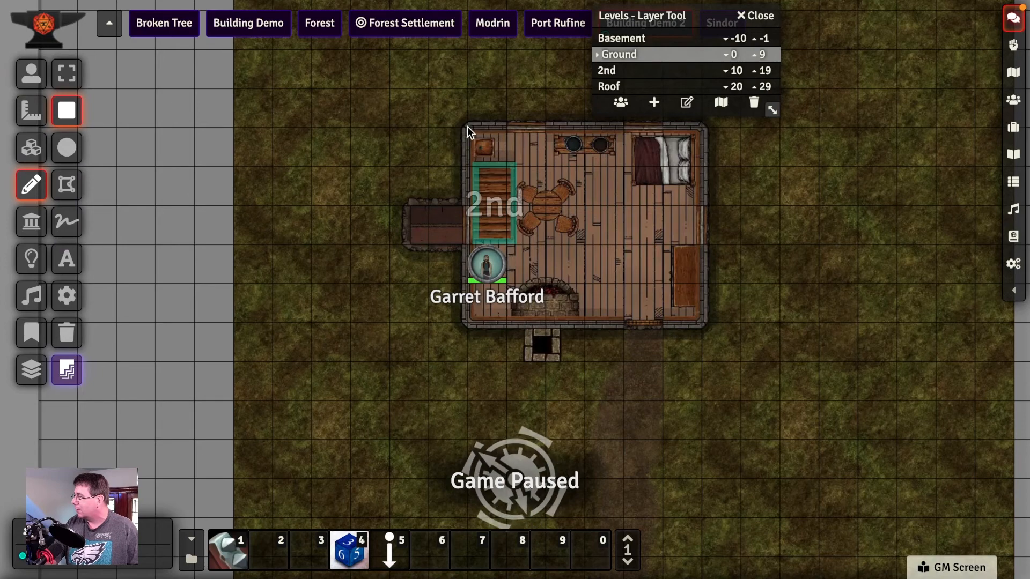
mouse_move(467, 127)
mouse_down()
mouse_move(463, 177)
mouse_move(521, 306)
mouse_move(516, 325)
mouse_up()
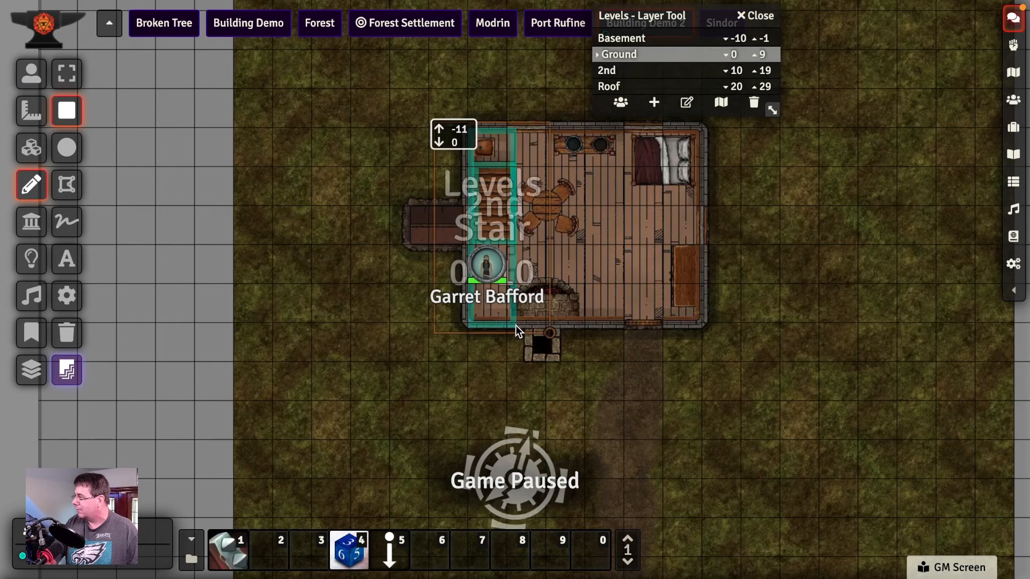
Configure the west strip rectangle as a Hole with top elevation 19, bottom elevation 0 and the text "see".
double_click(494, 195)
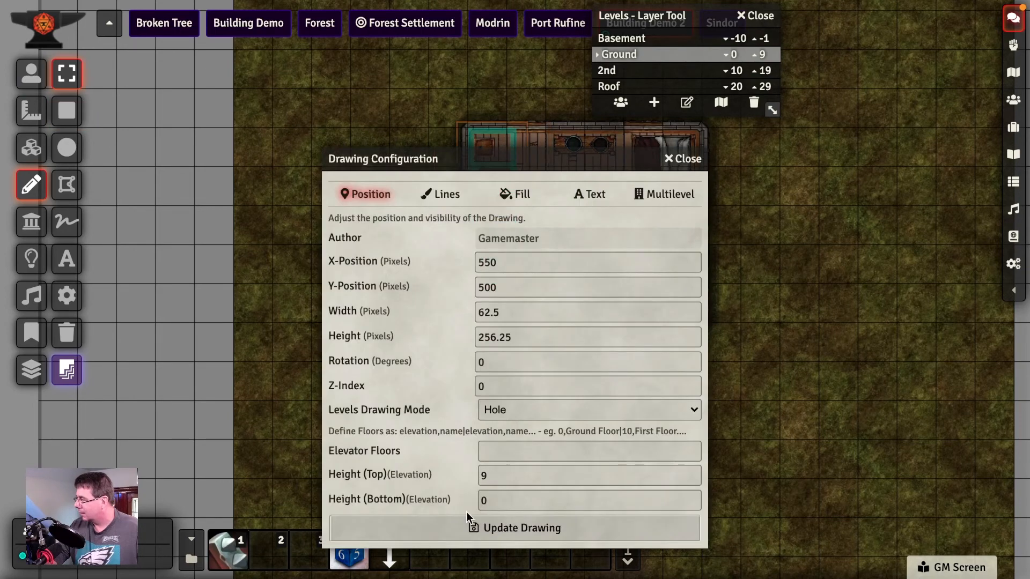
double_click(510, 477)
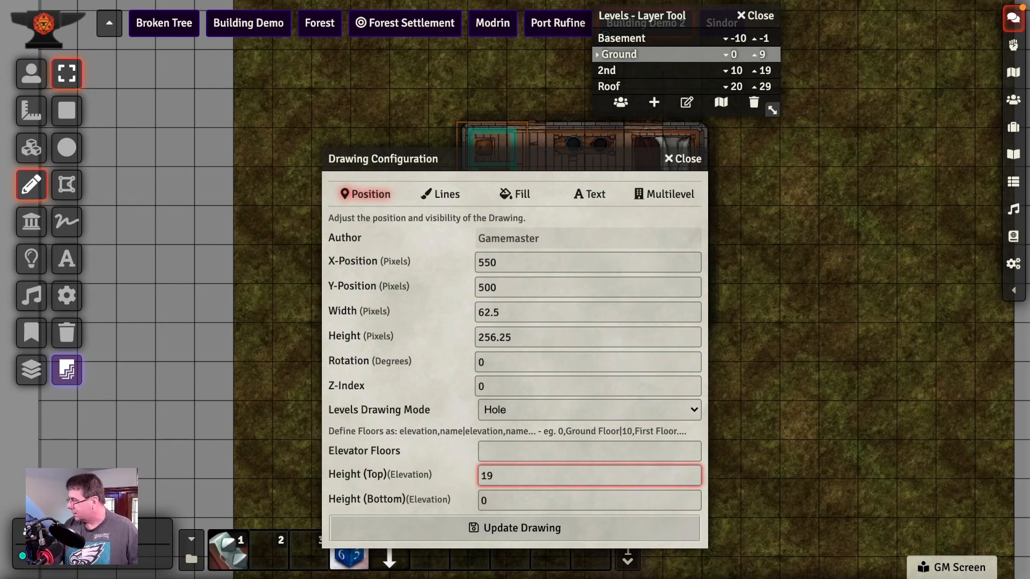
click(485, 528)
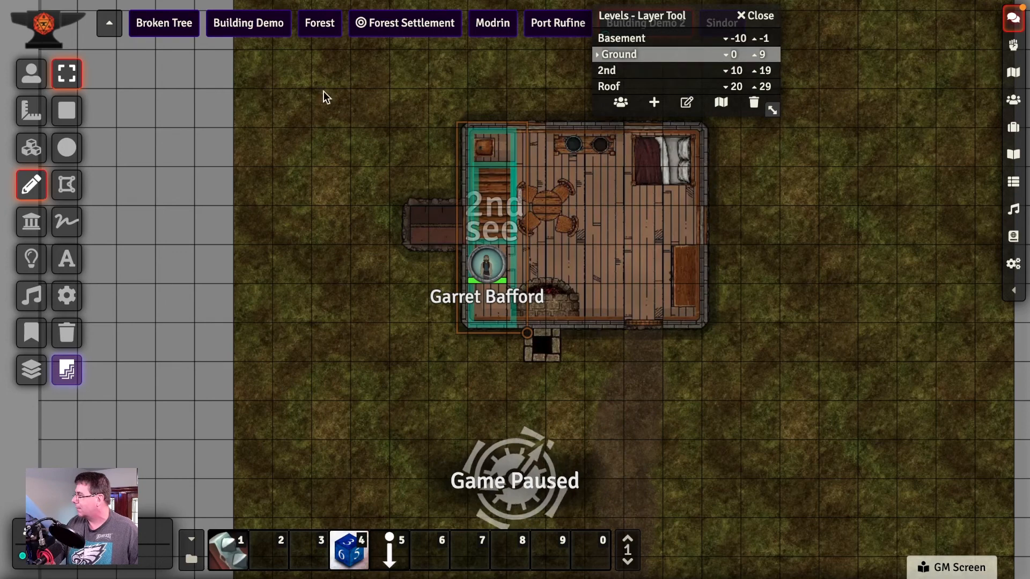
On the 2nd level, select the upstairs and downstairs tokens in turn to check whether each sees the other through the hole.
click(31, 73)
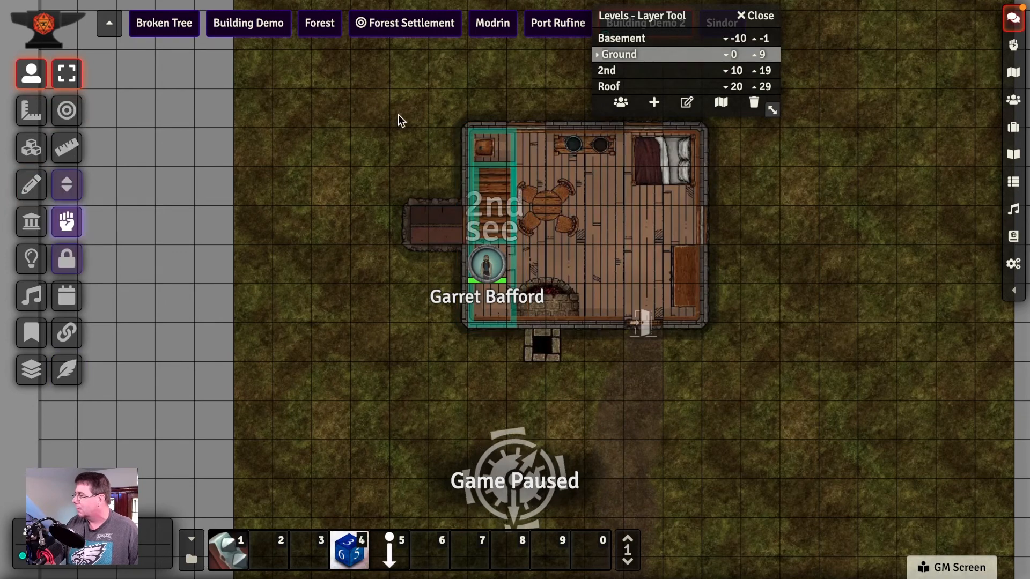
click(611, 70)
click(504, 141)
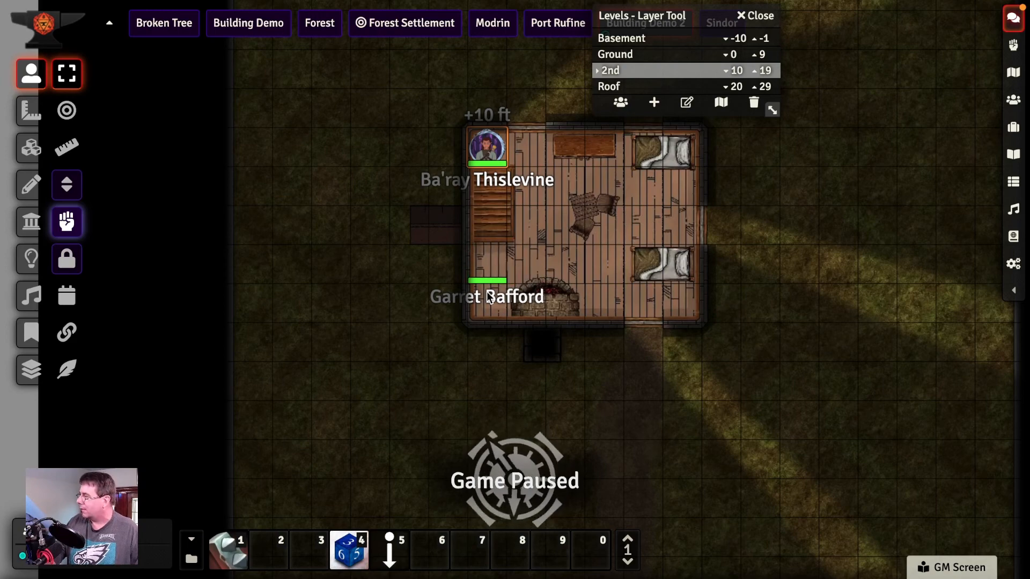
click(486, 265)
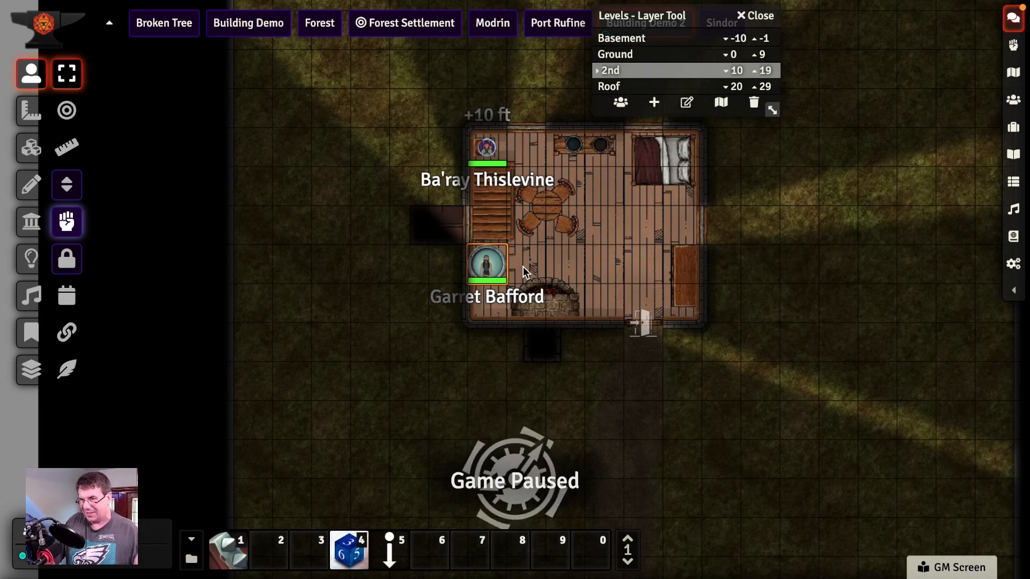
click(488, 145)
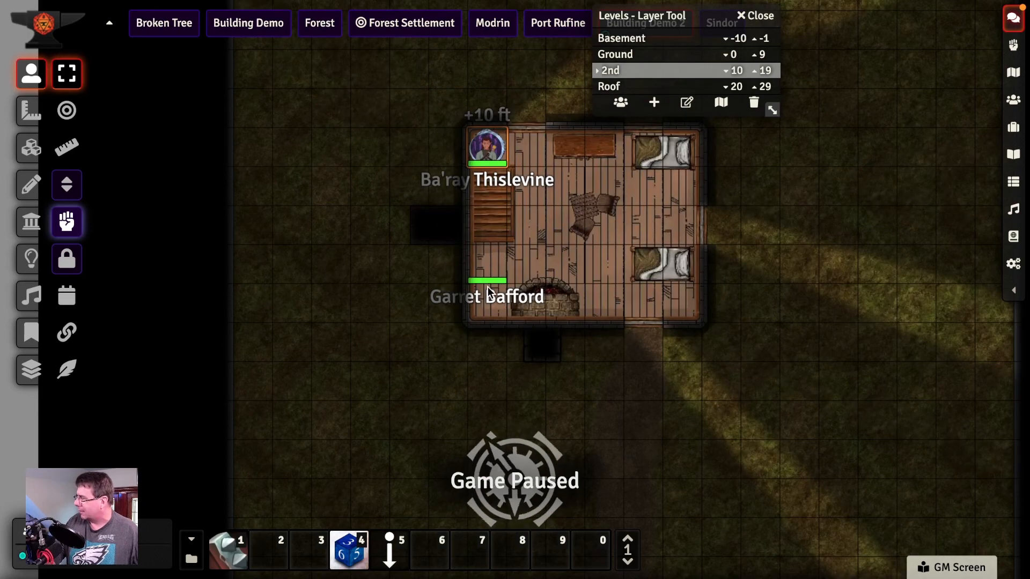
click(486, 268)
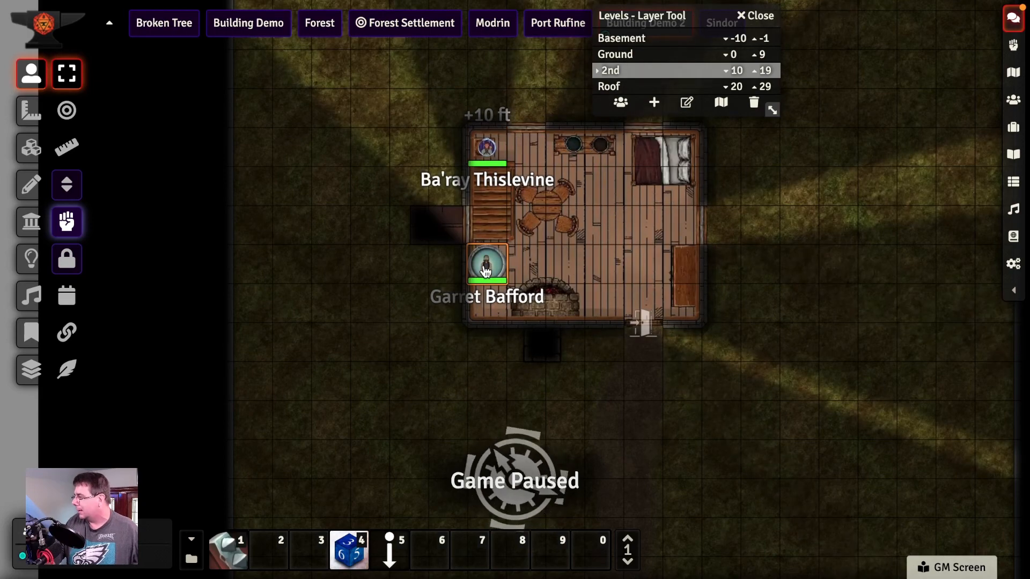
click(475, 150)
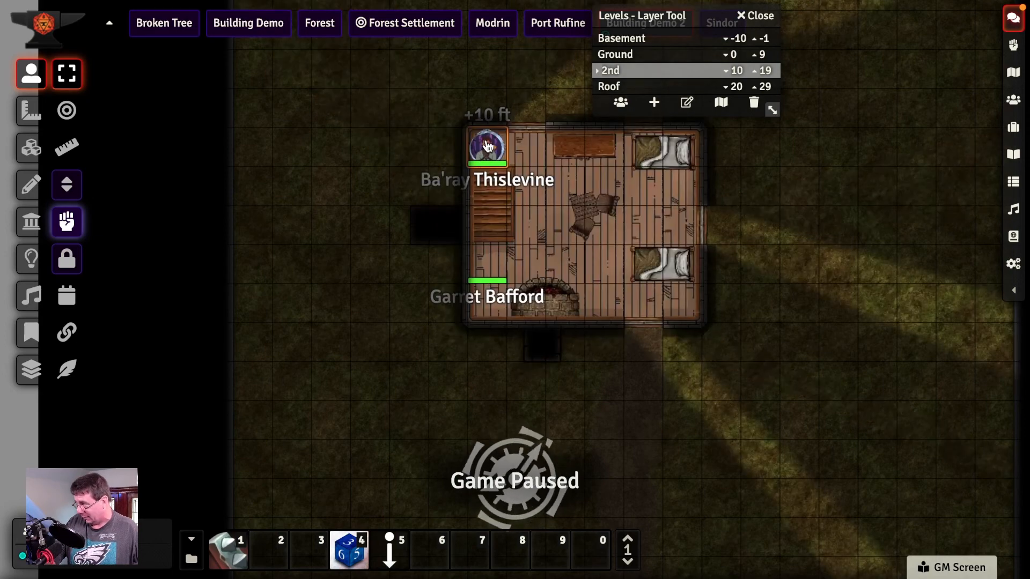
Select the downstairs token south of the stairs and move it three squares east, out of the hole area.
click(492, 277)
key(Right)
key(Right)
key(Right)
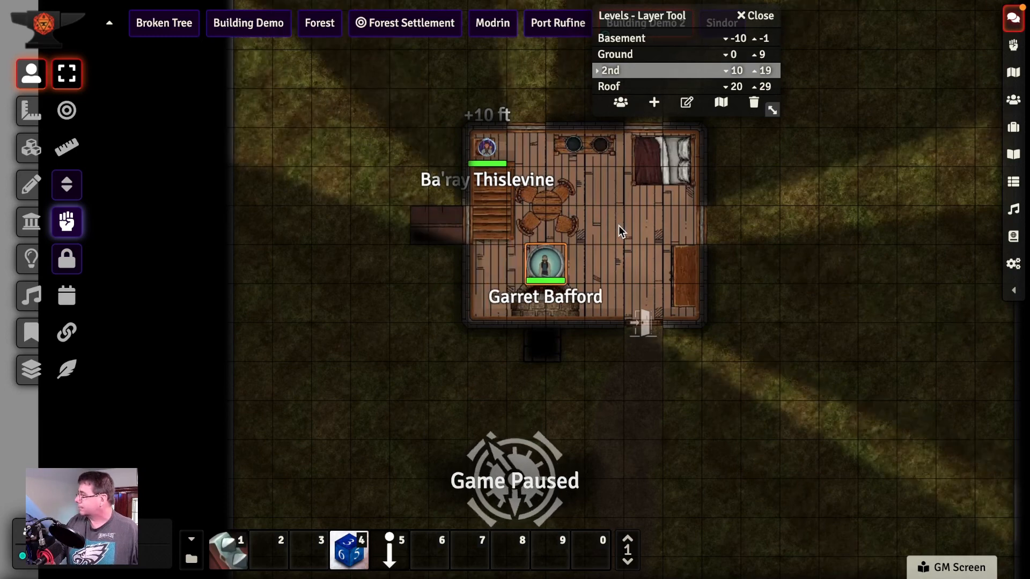